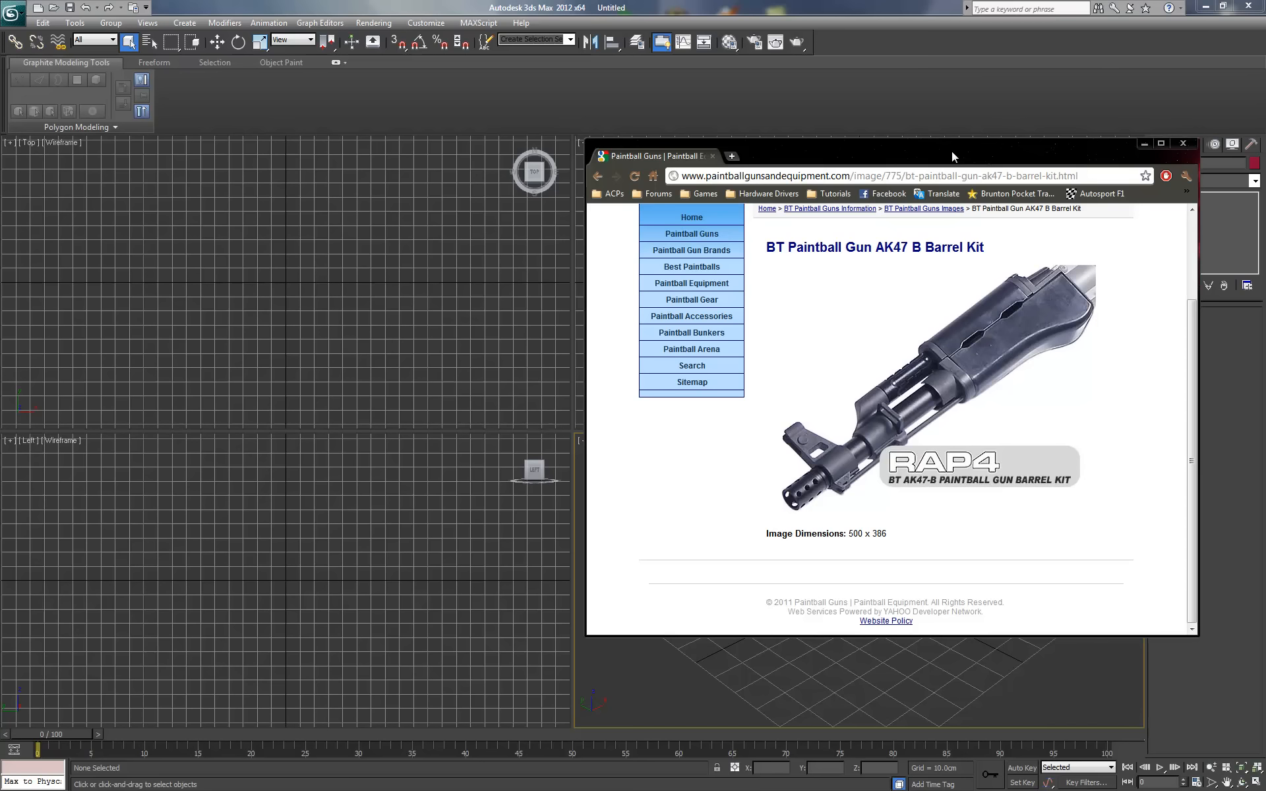
Draw a plane about 95 cm long and 202 cm wide in the Top viewport
{"action": "left_click_drag", "start_coordinate": [952, 151], "coordinate": [1265, 125]}
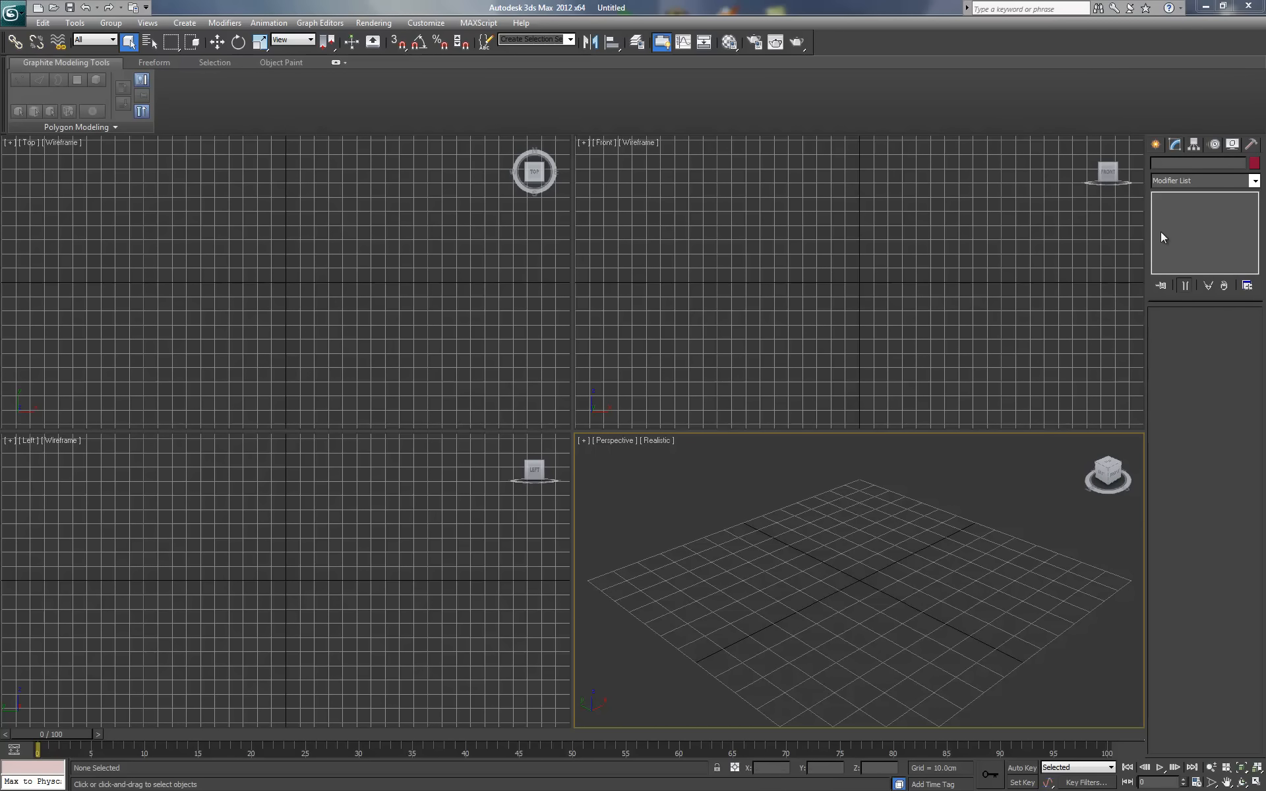
{"action": "left_click", "coordinate": [1159, 144]}
{"action": "left_click", "coordinate": [1229, 284]}
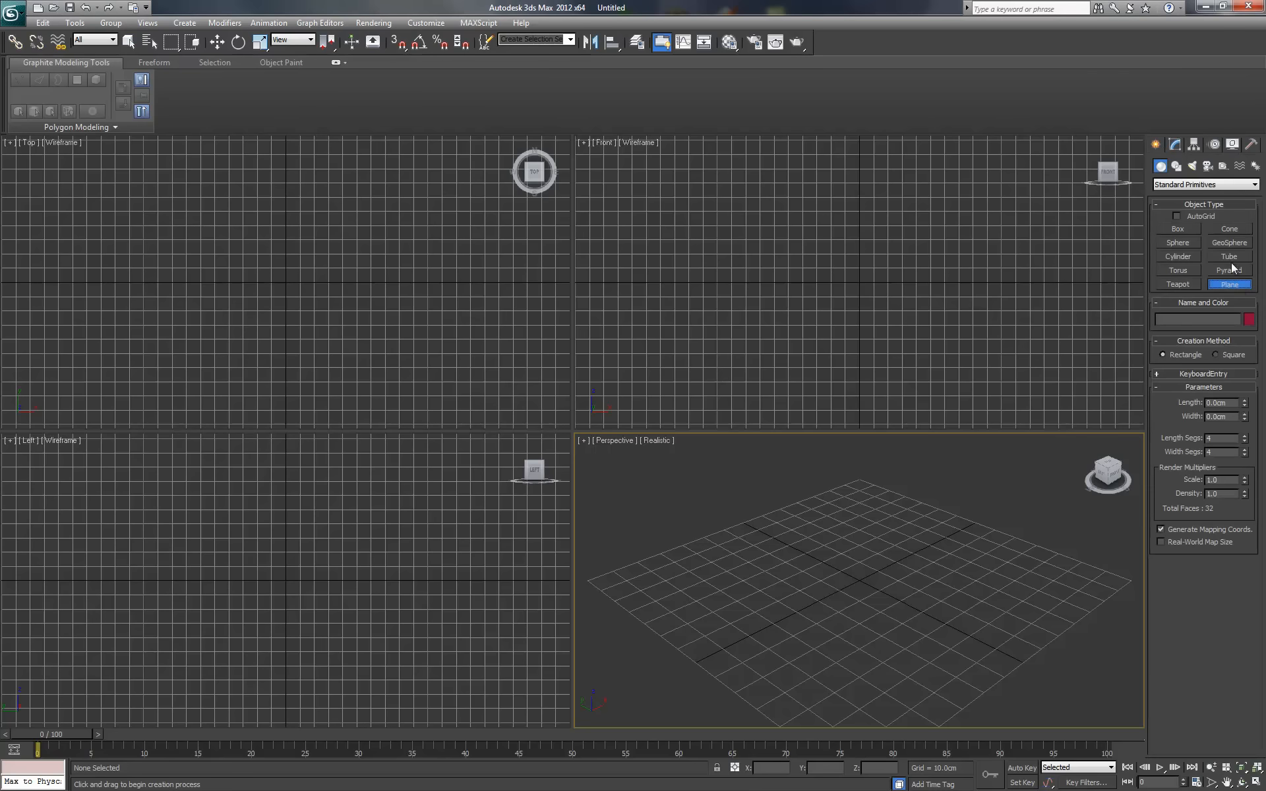
{"action": "left_click_drag", "start_coordinate": [156, 225], "coordinate": [443, 359]}
{"action": "right_click", "coordinate": [486, 343]}
Examine the AK47 barrel kit reference photo, and put its browser window away again
{"action": "left_click_drag", "start_coordinate": [1265, 71], "coordinate": [763, 130]}
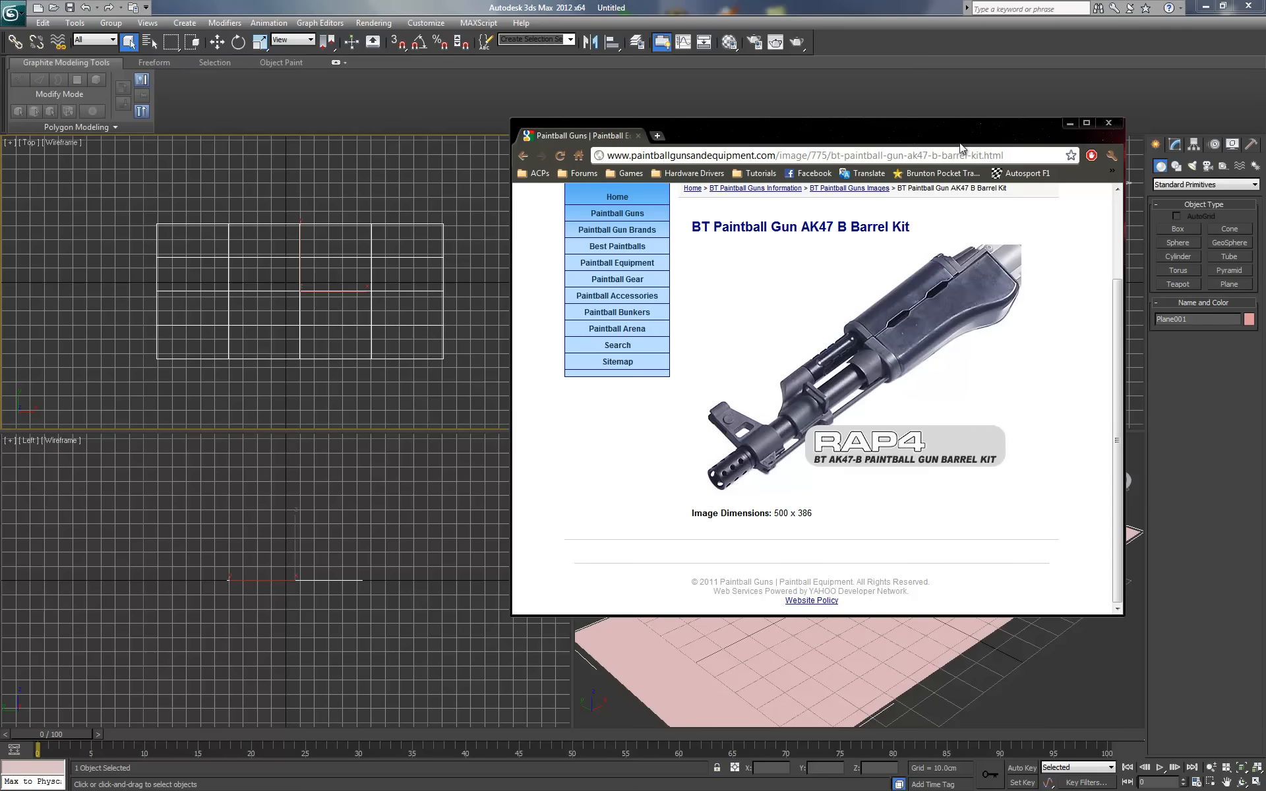
{"action": "left_click_drag", "start_coordinate": [964, 125], "coordinate": [1265, 198]}
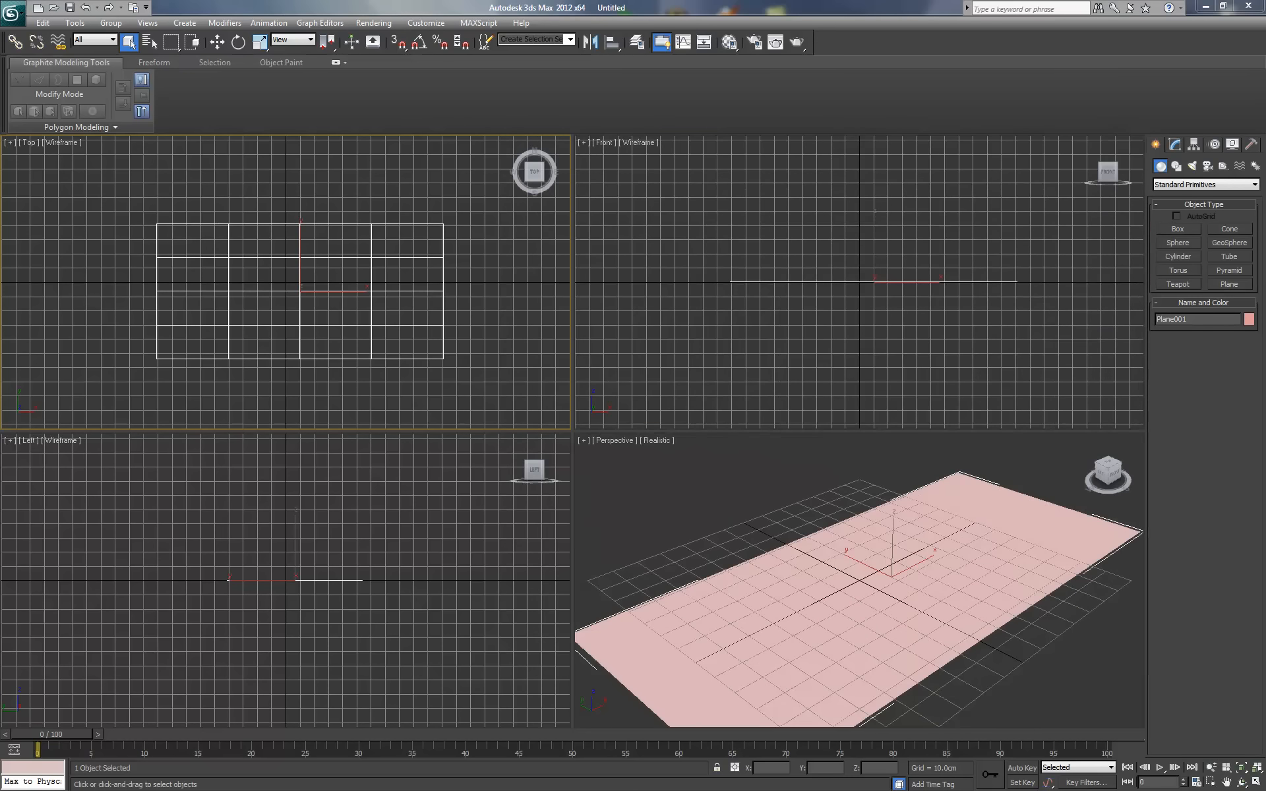
{"action": "middle_click_drag", "start_coordinate": [469, 277], "coordinate": [459, 258]}
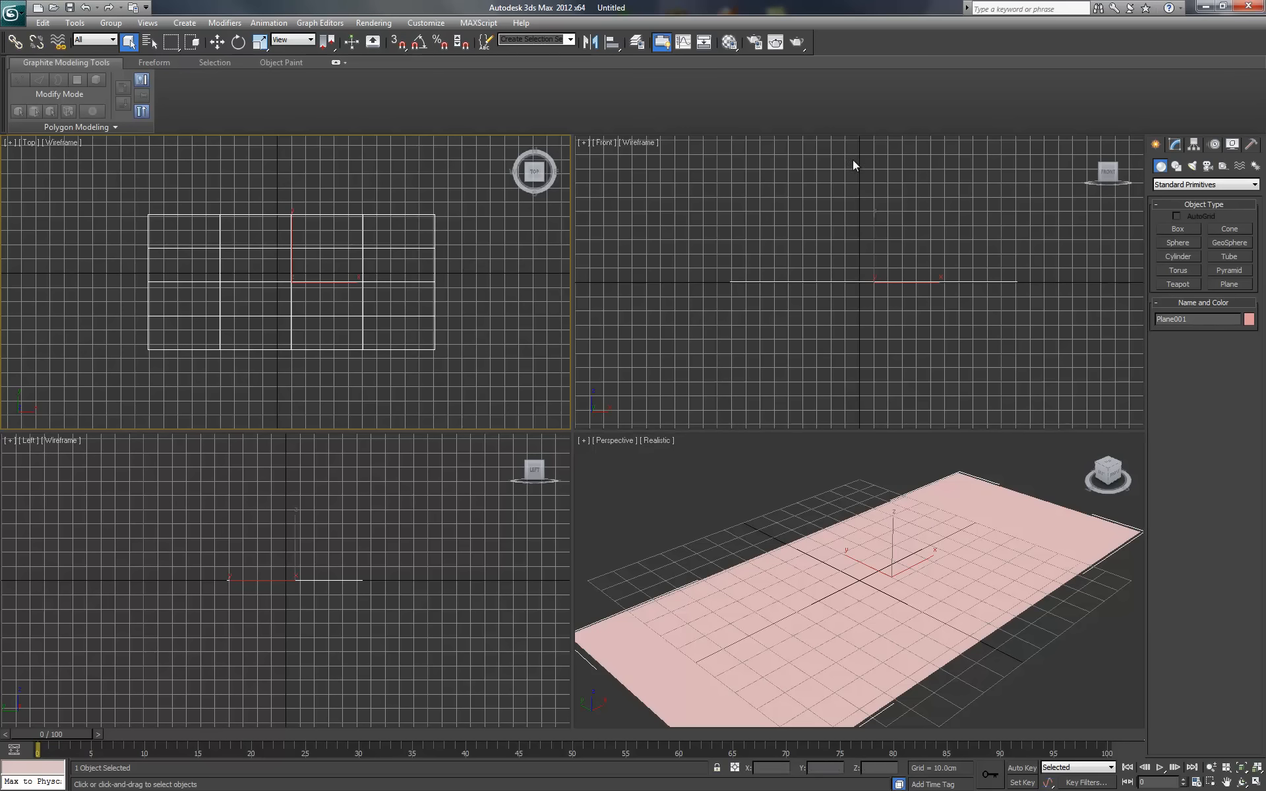
Centre the plane on the world origin by resetting its X and Y positions to 0
{"action": "left_click", "coordinate": [1177, 145]}
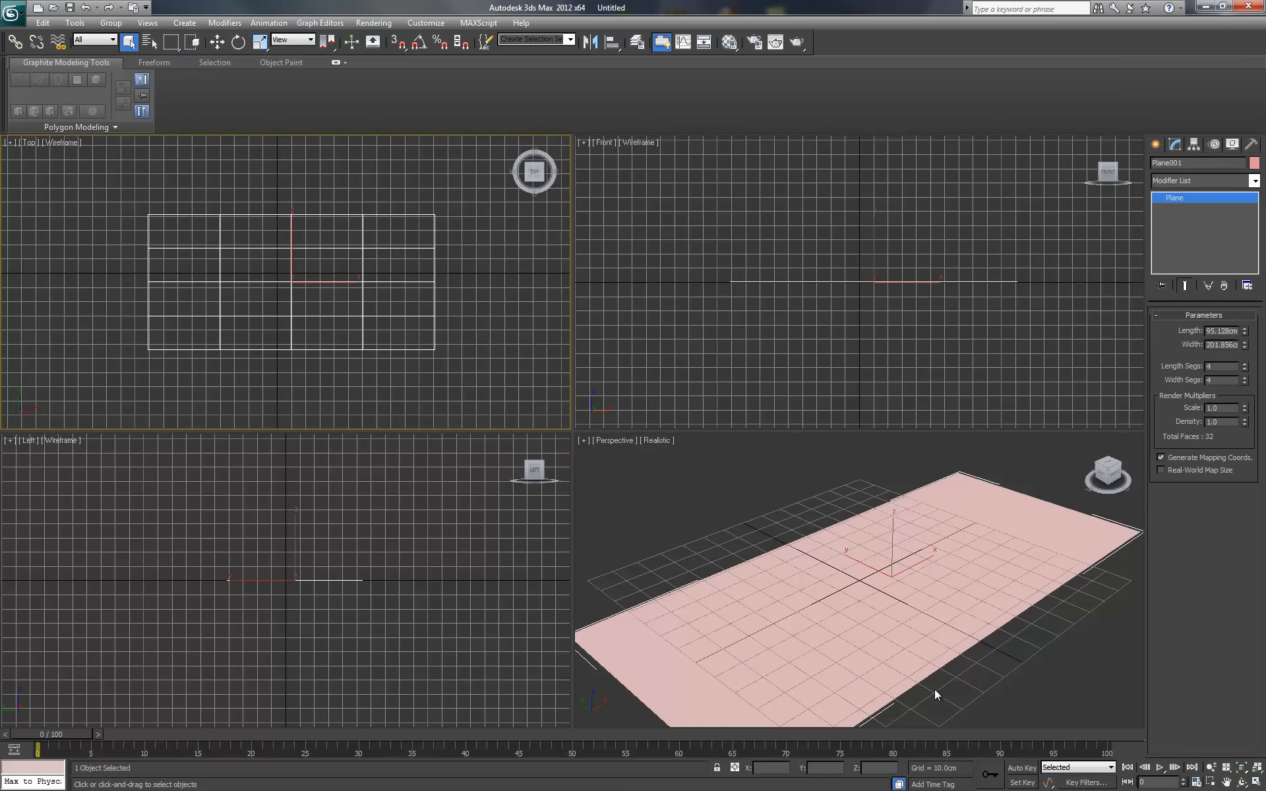
{"action": "left_click", "coordinate": [217, 42]}
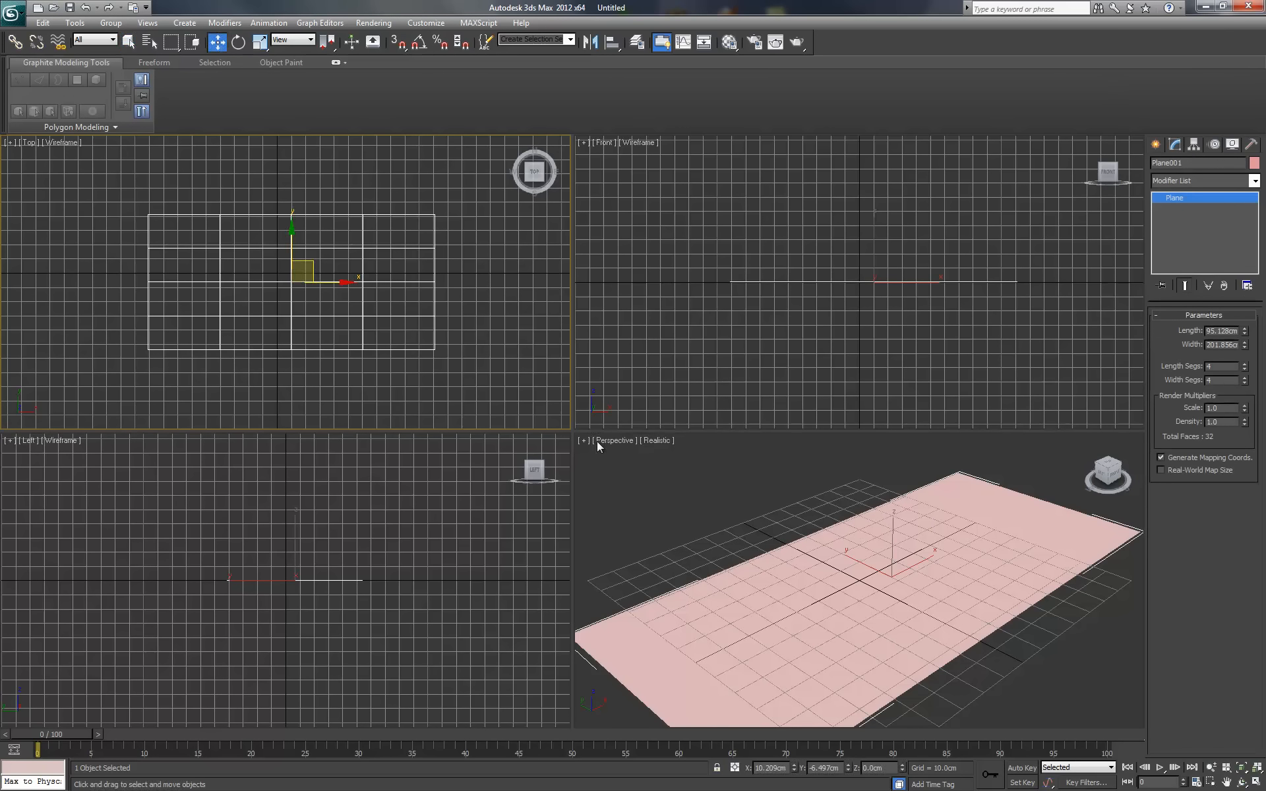
{"action": "right_click", "coordinate": [794, 769]}
{"action": "right_click", "coordinate": [848, 769]}
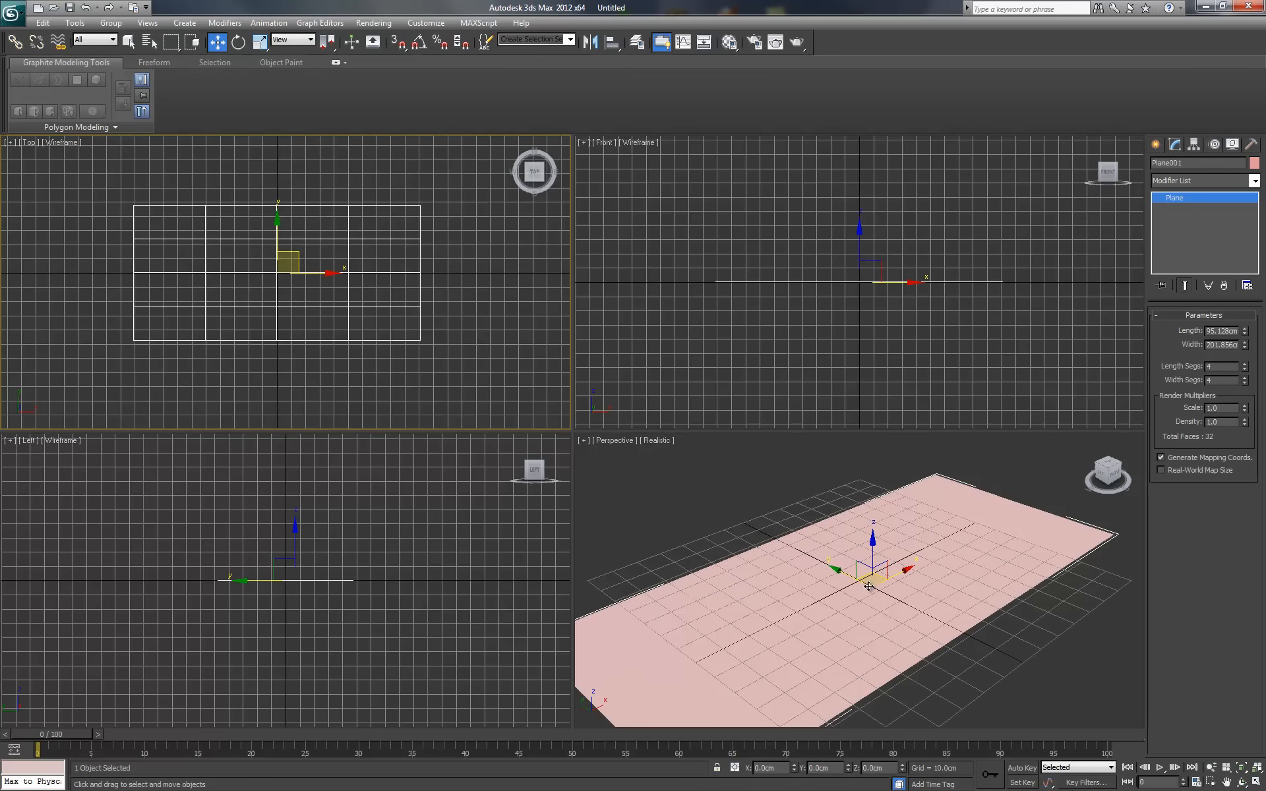
Change the plane's object color to grey
{"action": "left_click", "coordinate": [1254, 162]}
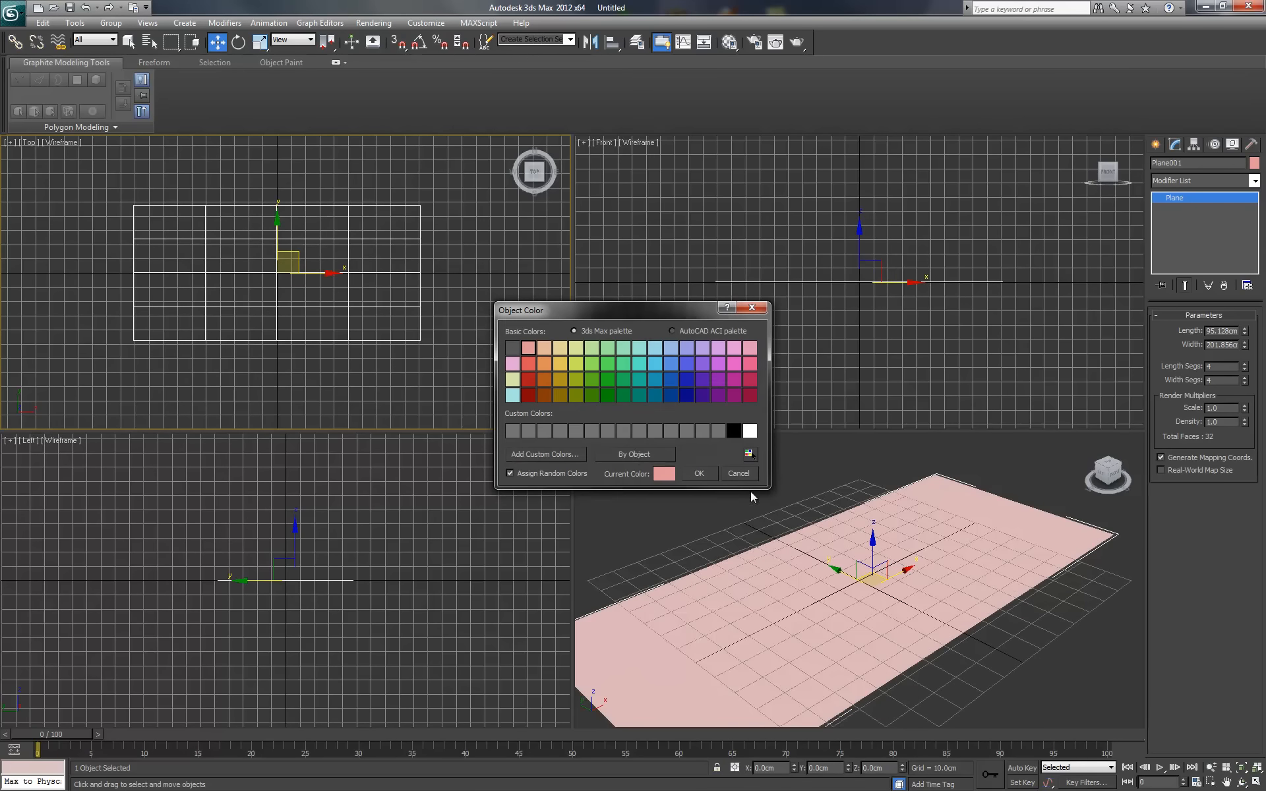
{"action": "left_click", "coordinate": [667, 430]}
{"action": "left_click", "coordinate": [699, 474]}
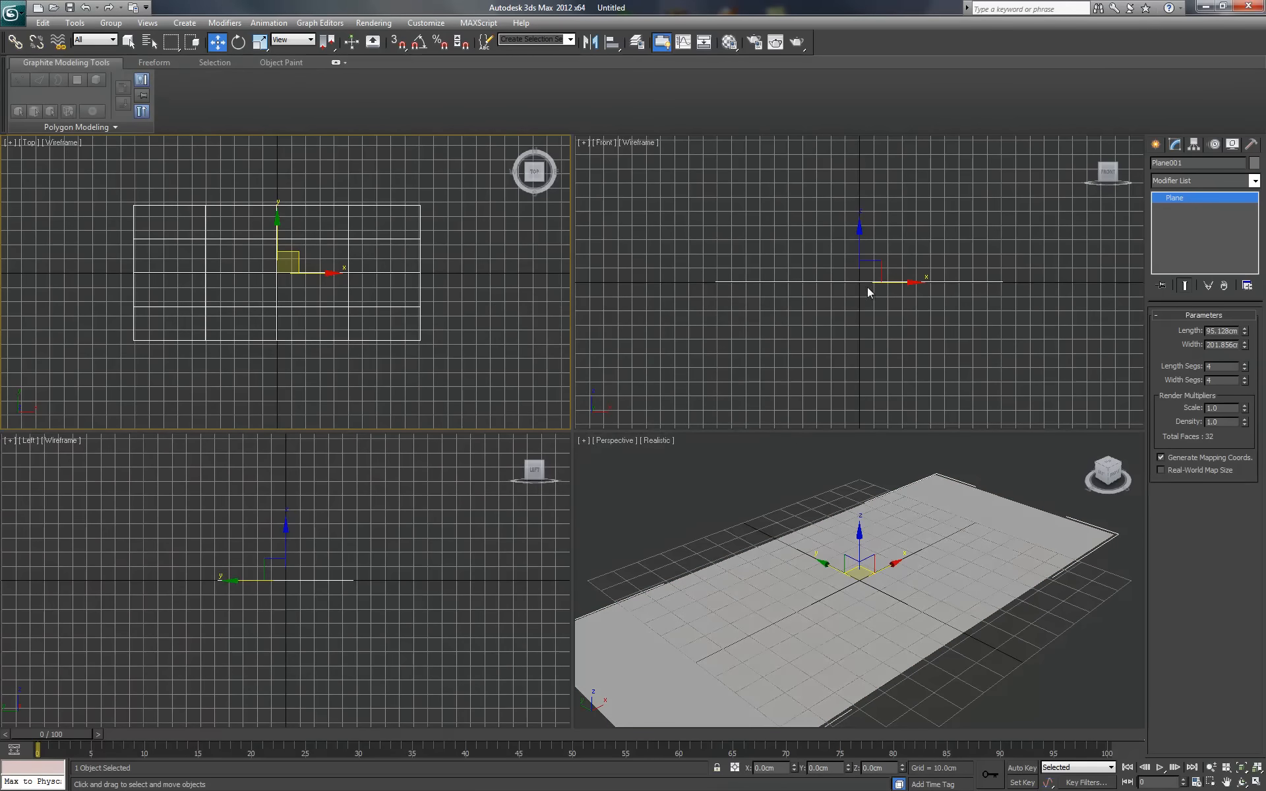
Raise the plane's width segments to 18
{"action": "left_click", "coordinate": [1245, 378]}
{"action": "left_click", "coordinate": [1246, 378]}
{"action": "left_click", "coordinate": [1246, 378]}
{"action": "left_click", "coordinate": [1246, 378]}
{"action": "left_click", "coordinate": [1246, 377]}
{"action": "left_click", "coordinate": [1246, 378]}
{"action": "left_click", "coordinate": [1246, 378]}
{"action": "left_click", "coordinate": [1246, 378]}
{"action": "left_click", "coordinate": [1246, 377]}
{"action": "left_click", "coordinate": [1246, 378]}
{"action": "left_click", "coordinate": [1246, 378]}
{"action": "left_click", "coordinate": [1246, 378]}
{"action": "left_click", "coordinate": [1245, 378]}
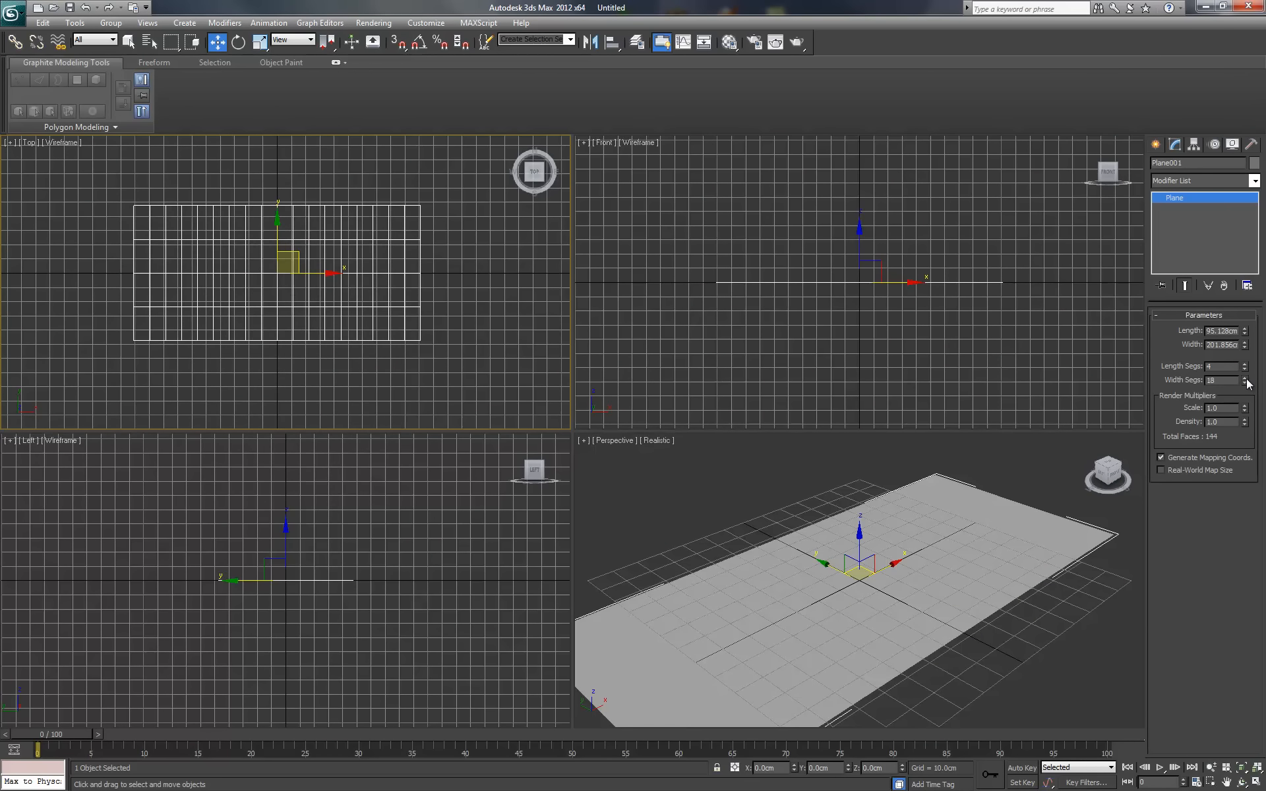
Set the plane's width to 180 cm and its length to 40 cm
{"action": "double_click", "coordinate": [1221, 345]}
{"action": "type", "text": "180"}
{"action": "key", "text": "Return"}
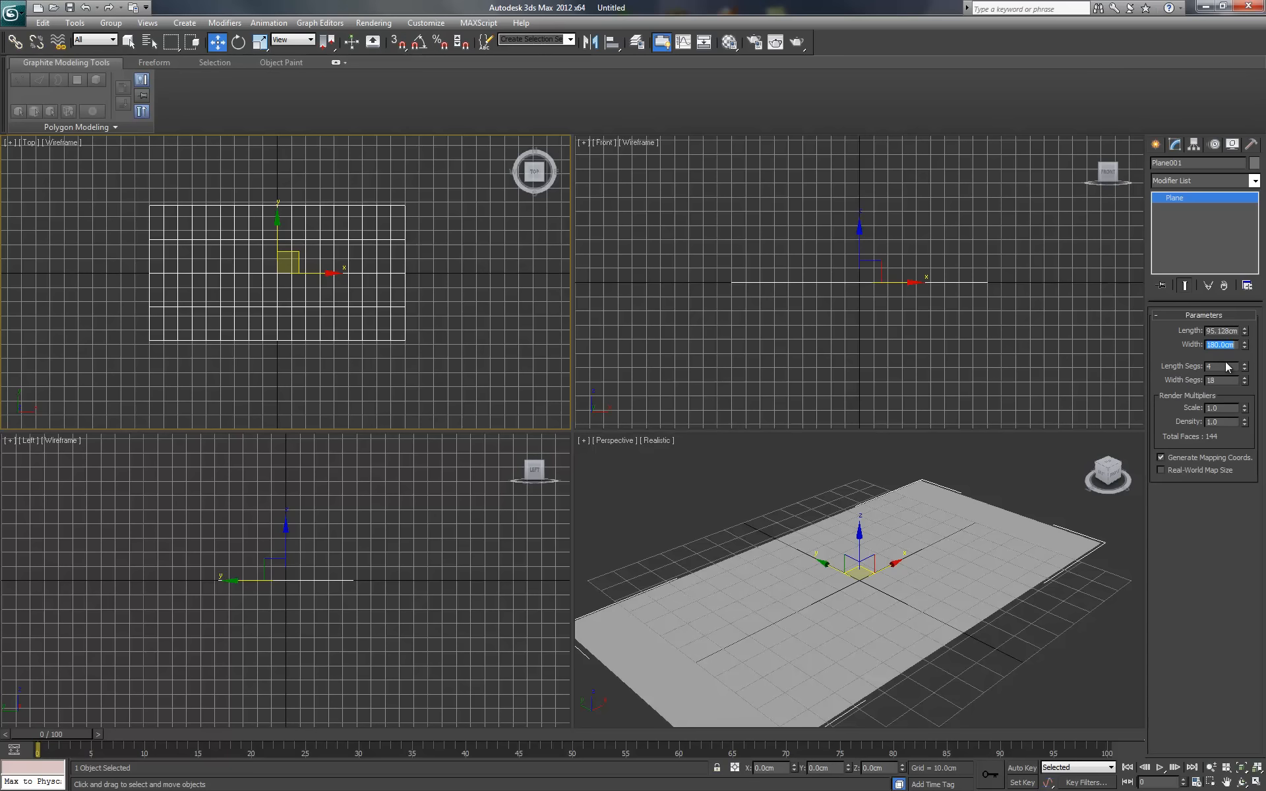
{"action": "middle_click_drag", "start_coordinate": [376, 263], "coordinate": [367, 267]}
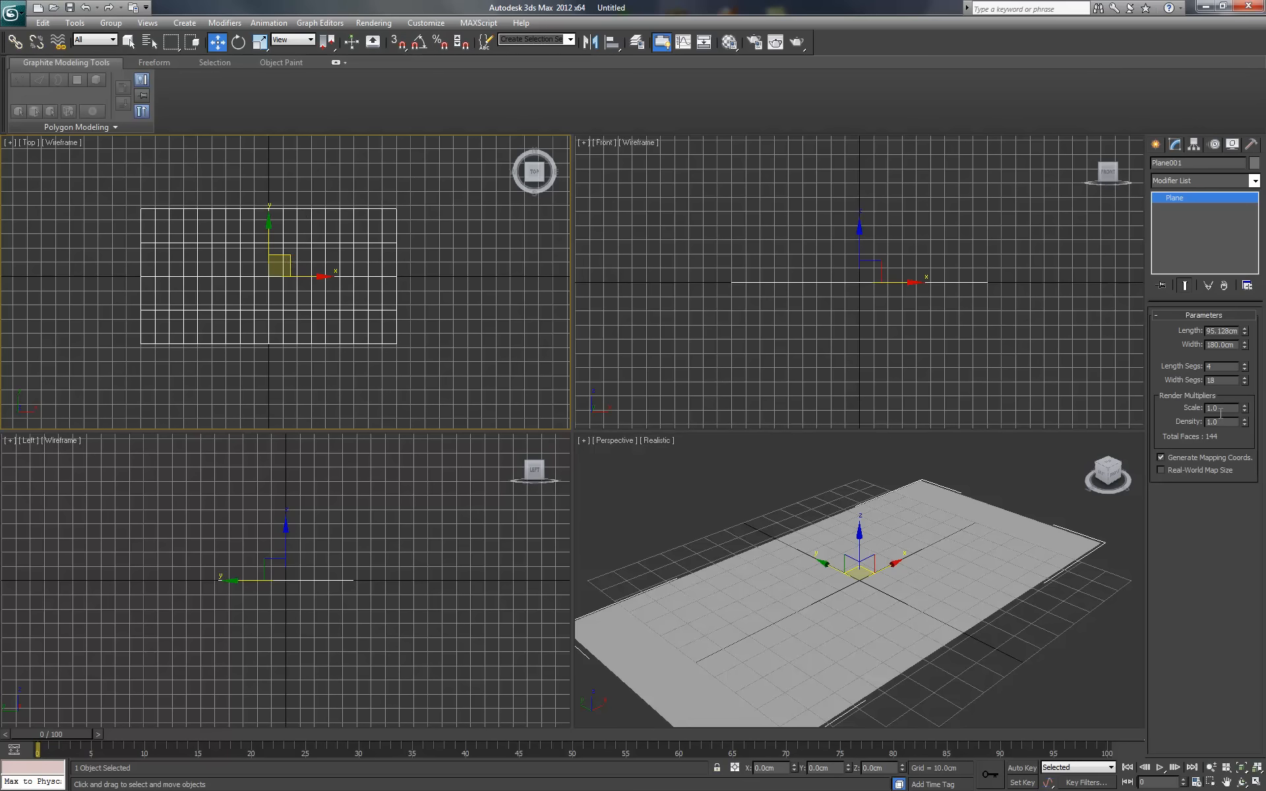
{"action": "double_click", "coordinate": [1232, 330]}
{"action": "type", "text": "40"}
{"action": "key", "text": "Return"}
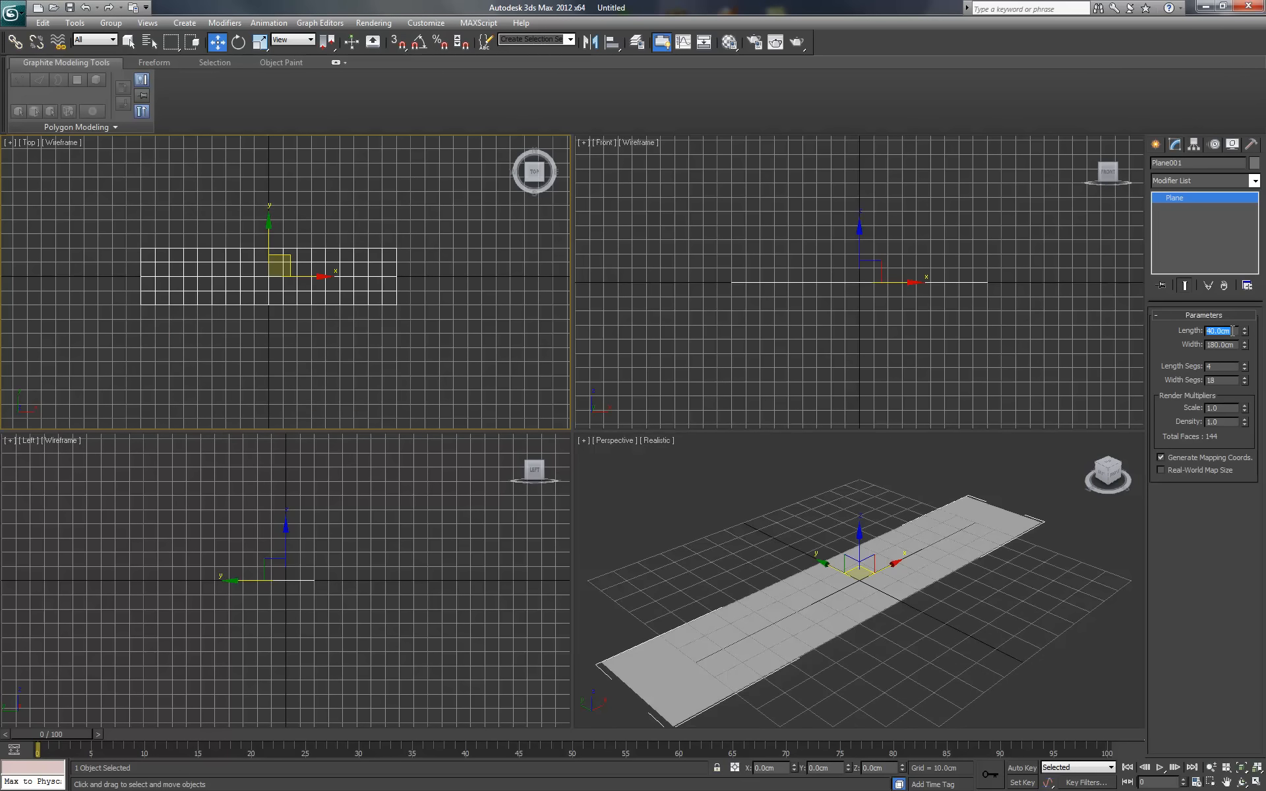
Raise the plane's length segments to 8
{"action": "scroll", "coordinate": [291, 334], "scroll_direction": "up", "scroll_amount": 5}
{"action": "scroll", "coordinate": [309, 286], "scroll_direction": "up", "scroll_amount": 2}
{"action": "middle_click_drag", "start_coordinate": [344, 246], "coordinate": [330, 301]}
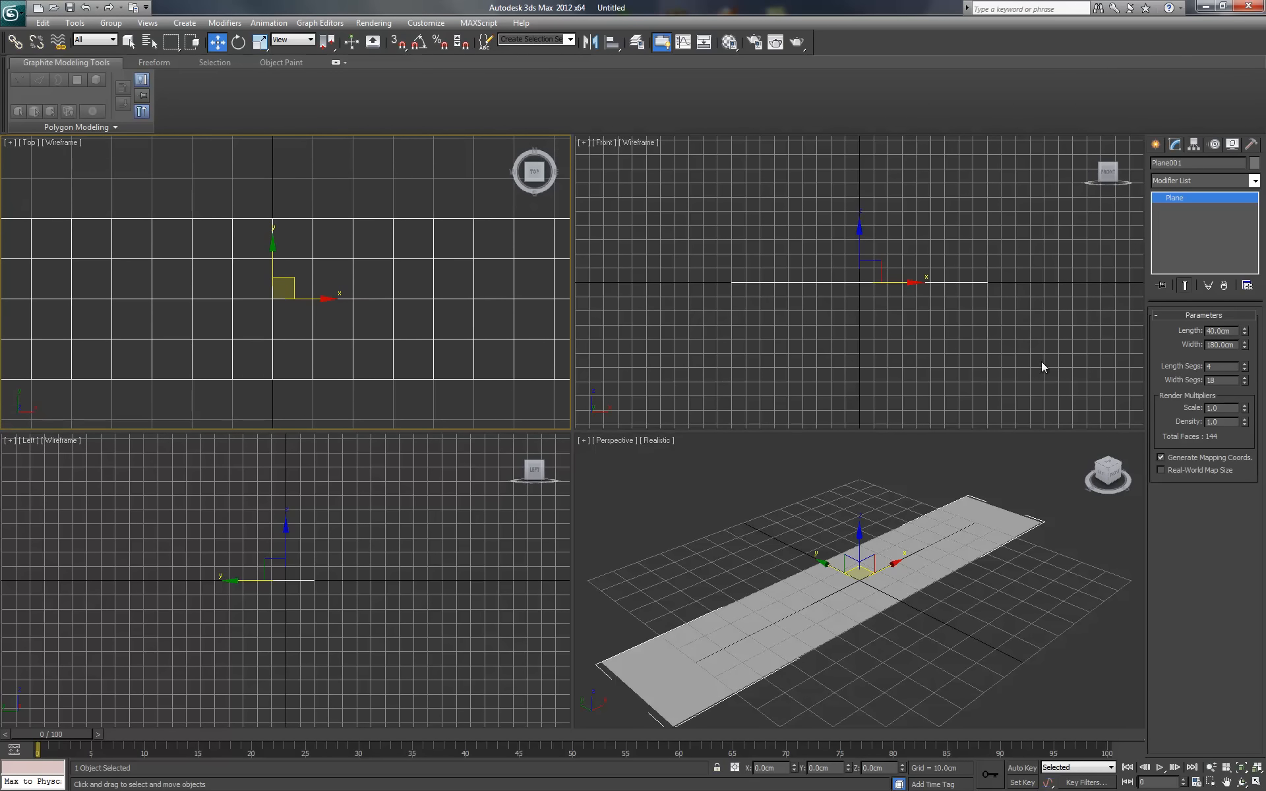
{"action": "left_click", "coordinate": [1245, 365]}
{"action": "left_click", "coordinate": [1245, 366]}
{"action": "left_click", "coordinate": [1245, 365]}
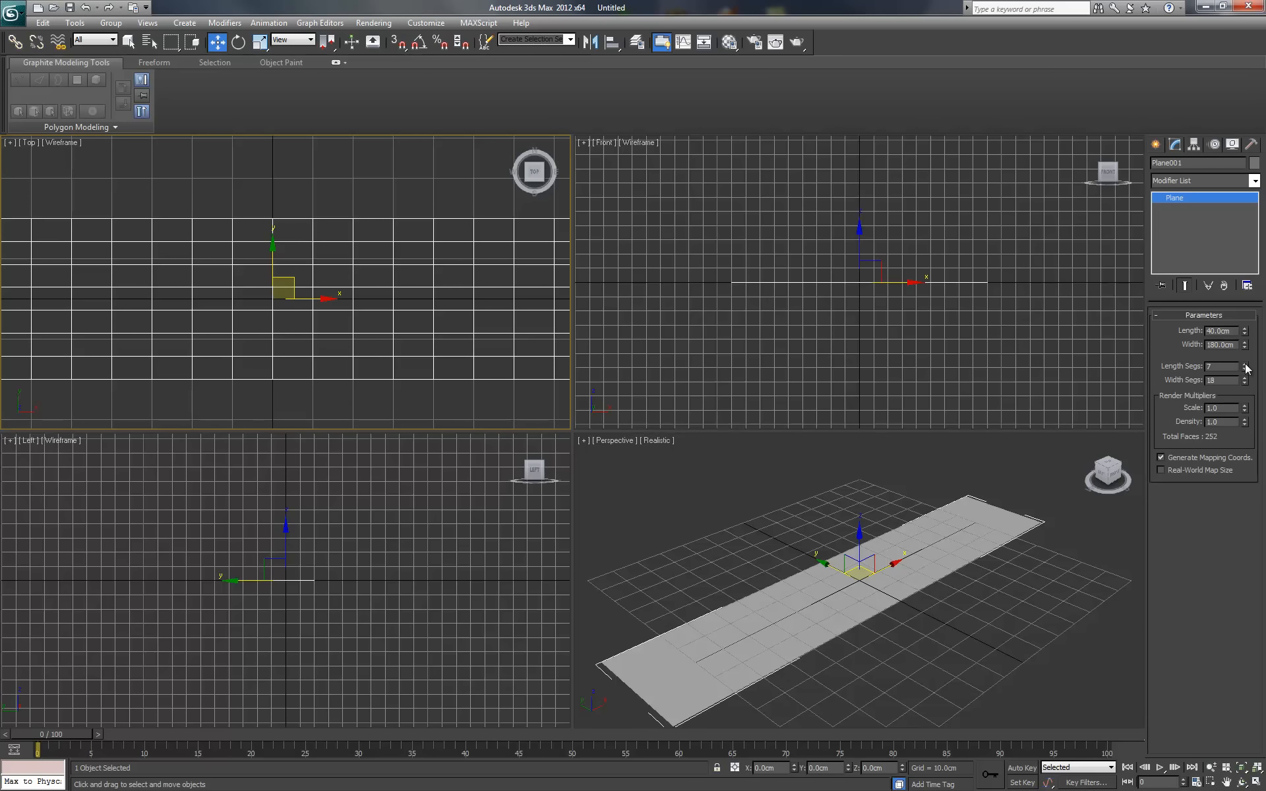
{"action": "left_click", "coordinate": [1245, 365]}
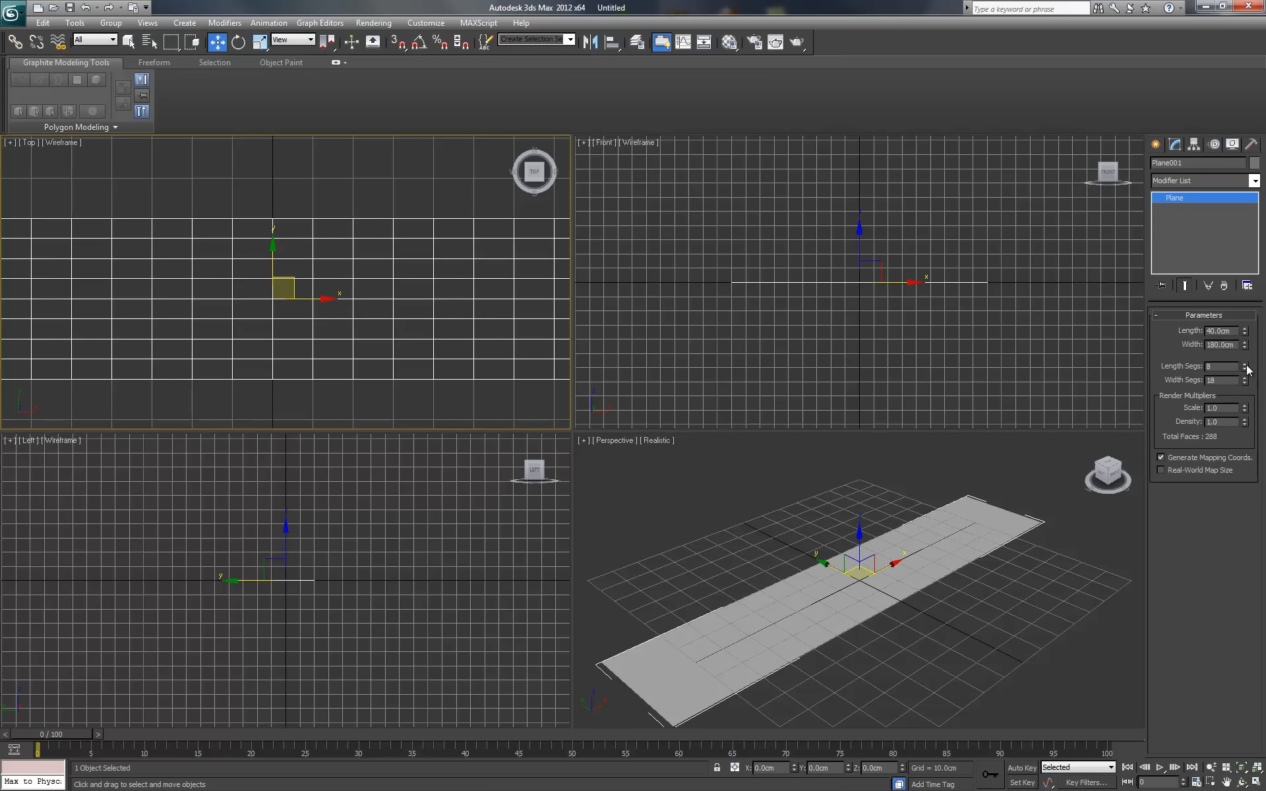
Convert the plane to an Editable Poly
{"action": "scroll", "coordinate": [419, 295], "scroll_direction": "down", "scroll_amount": 4}
{"action": "scroll", "coordinate": [429, 300], "scroll_direction": "up", "scroll_amount": 4}
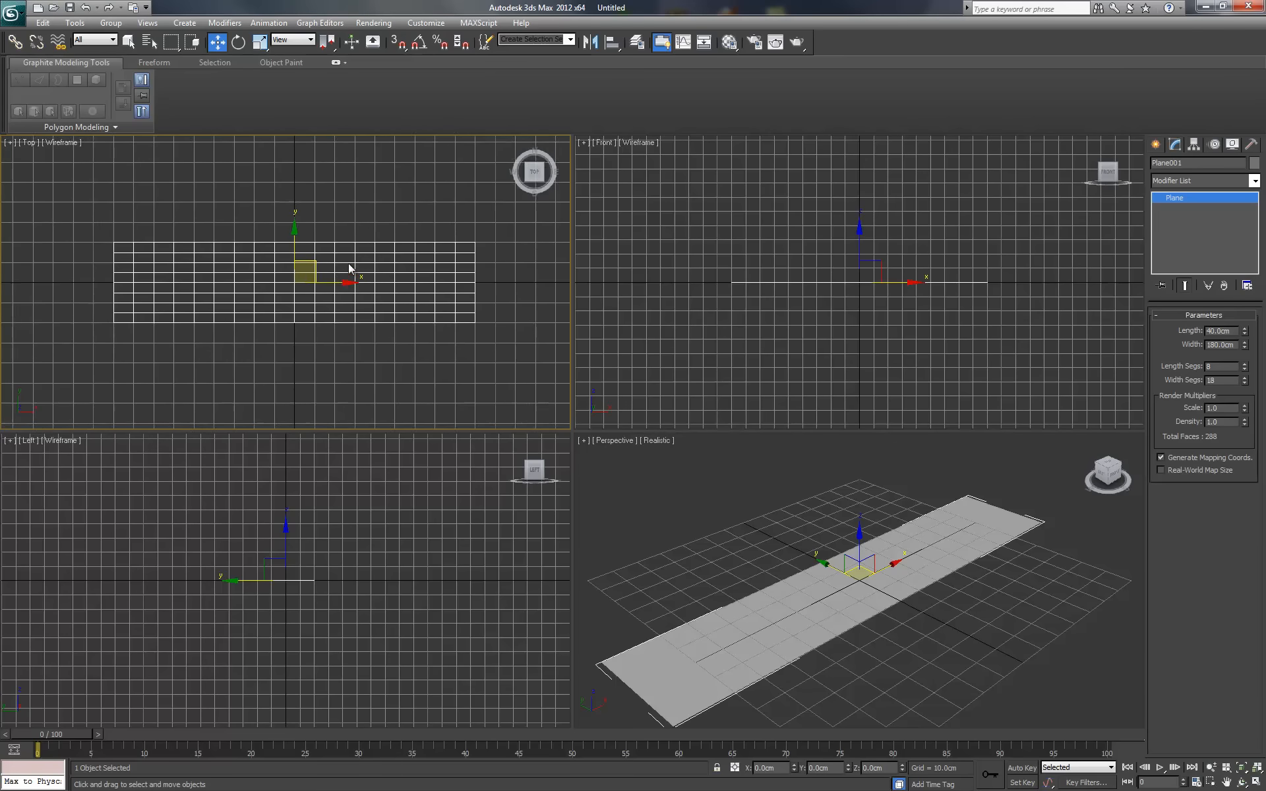
{"action": "middle_click_drag", "start_coordinate": [396, 254], "coordinate": [382, 269]}
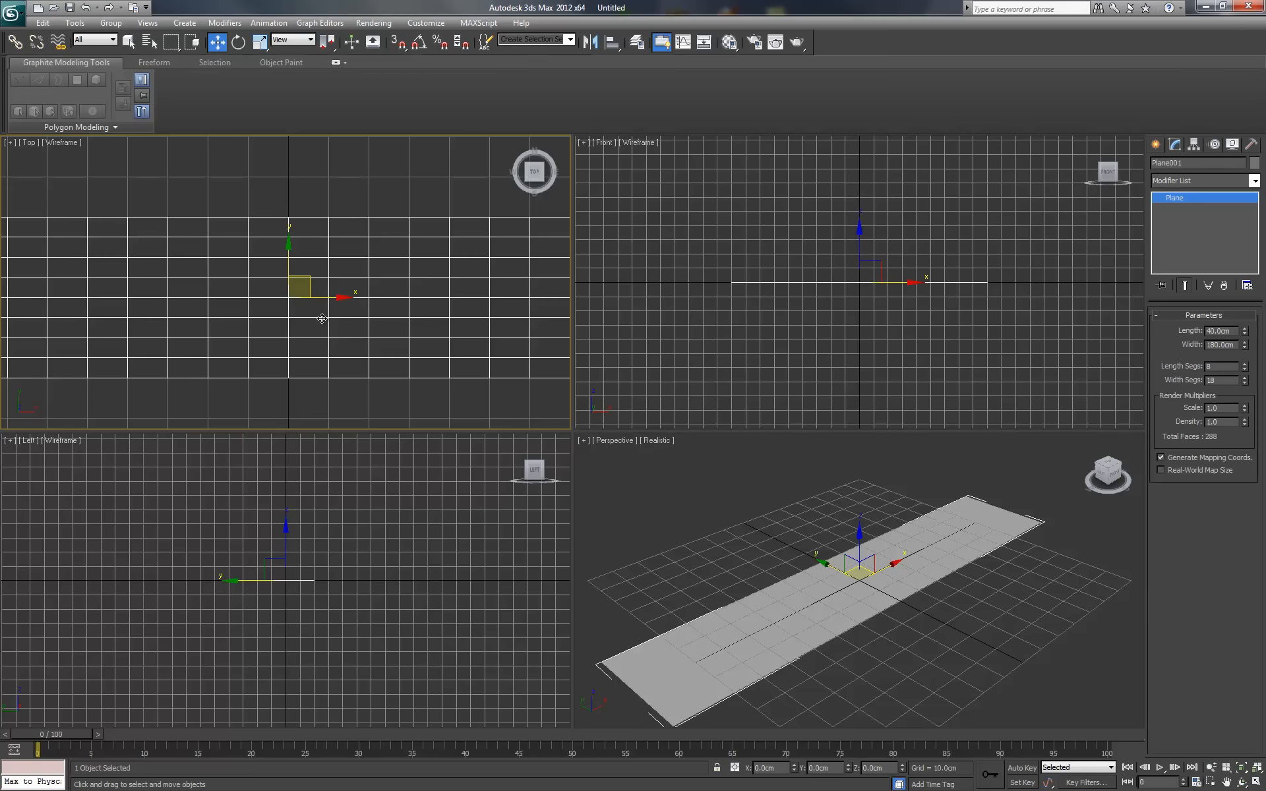
{"action": "scroll", "coordinate": [310, 287], "scroll_direction": "down", "scroll_amount": 3}
{"action": "scroll", "coordinate": [340, 259], "scroll_direction": "up", "scroll_amount": 1}
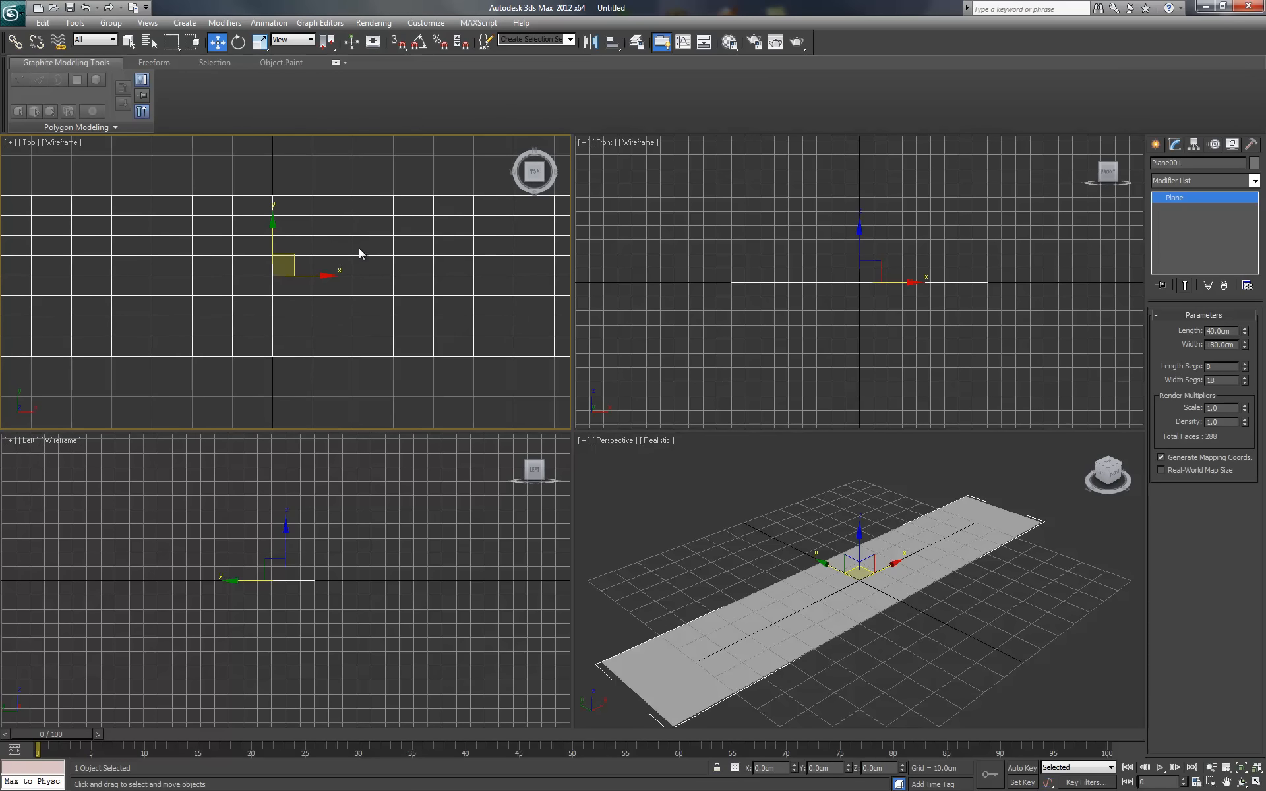
{"action": "right_click", "coordinate": [363, 252]}
{"action": "mouse_move", "coordinate": [428, 368]}
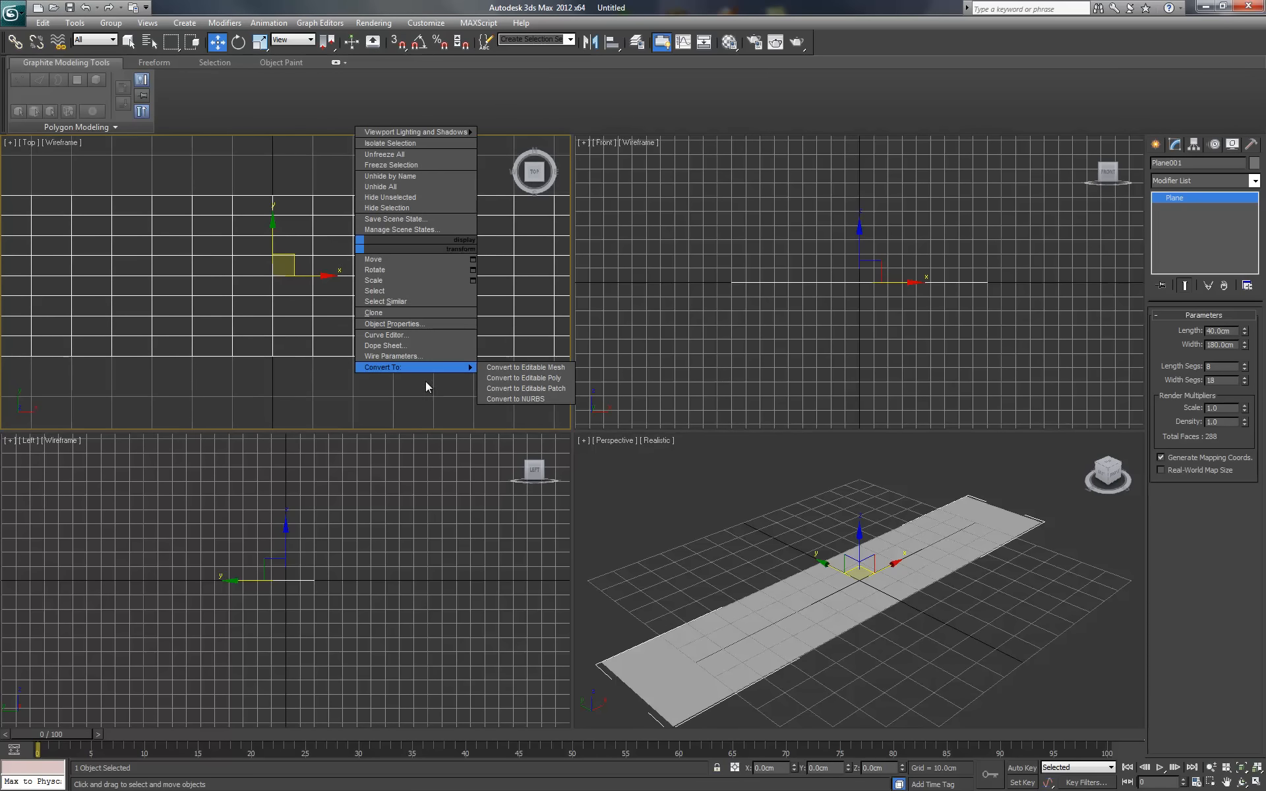
{"action": "left_click", "coordinate": [545, 379]}
Target-weld the vertices directly above and below the plane's centre onto the centre vertex in the Top viewport
{"action": "middle_click_drag", "start_coordinate": [264, 242], "coordinate": [273, 261]}
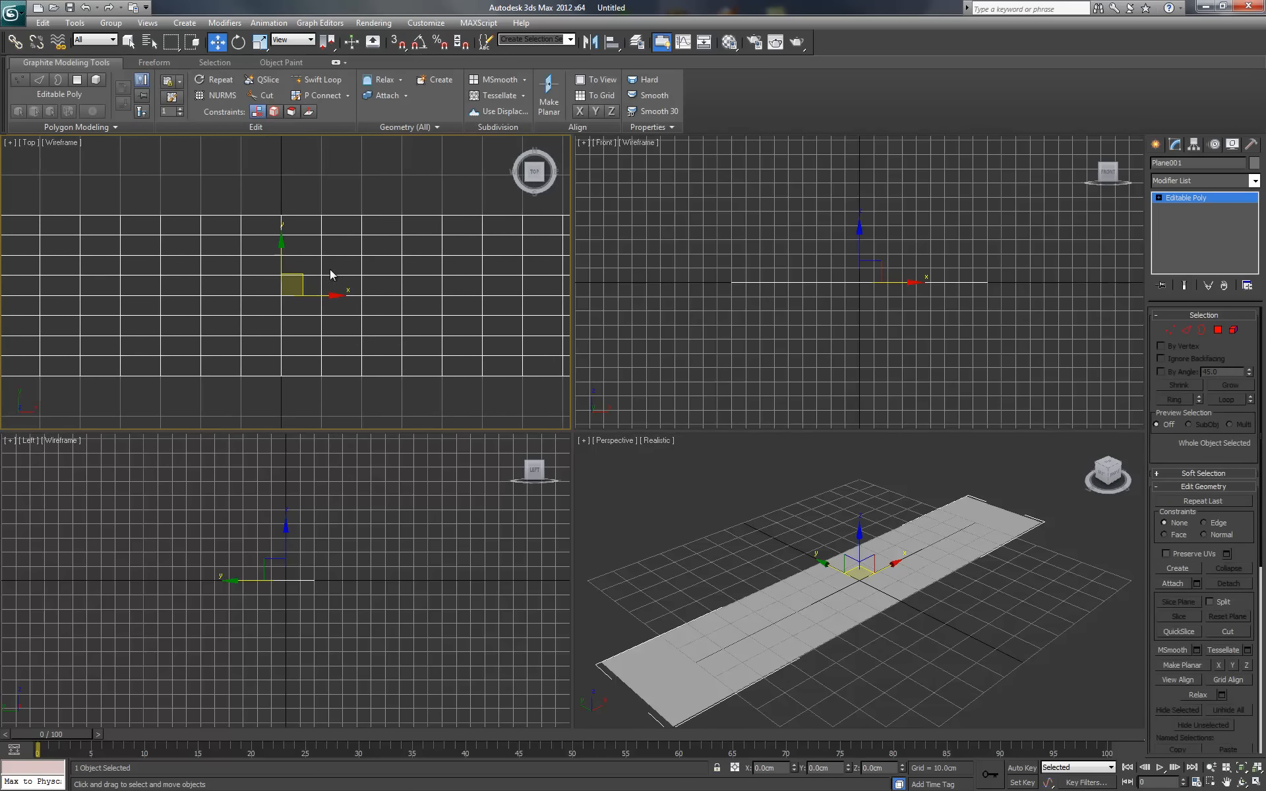
{"action": "left_click", "coordinate": [1170, 330]}
{"action": "left_click", "coordinate": [1228, 532]}
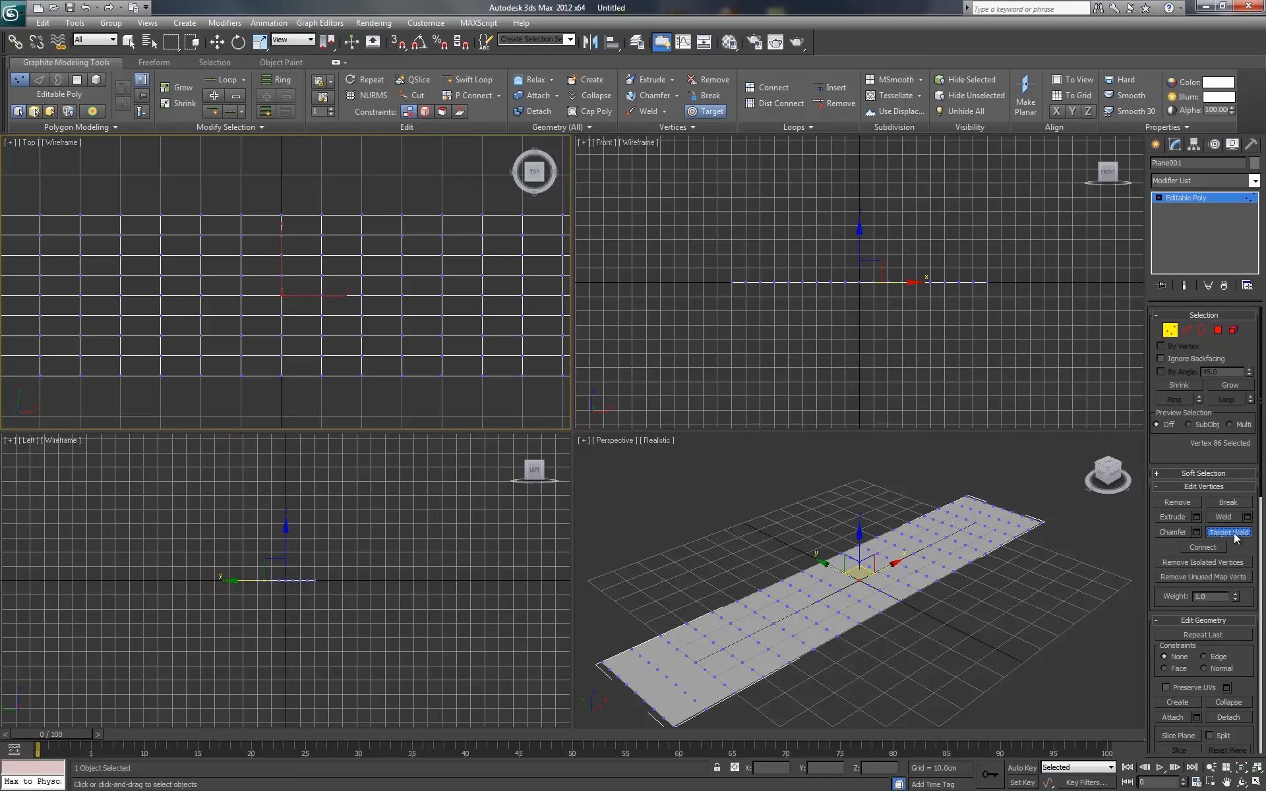
{"action": "left_click", "coordinate": [281, 275]}
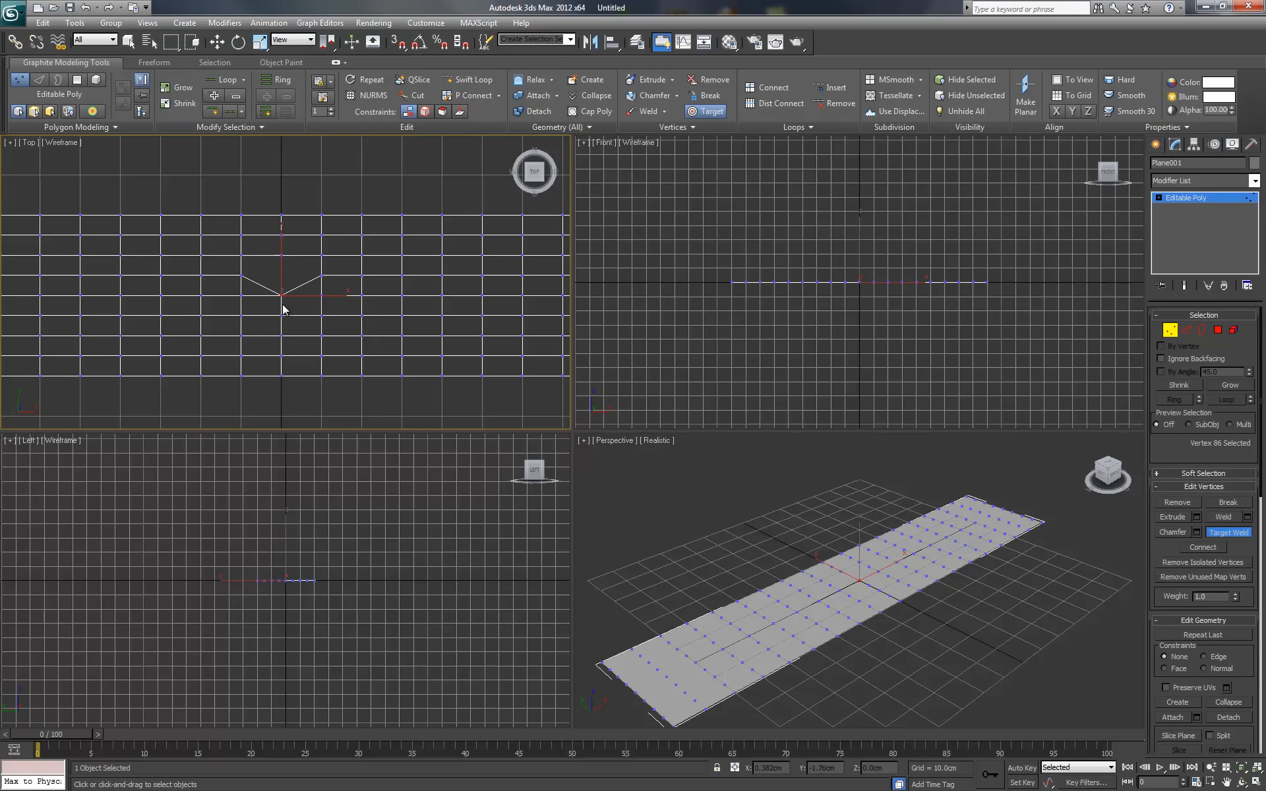
{"action": "left_click", "coordinate": [282, 295]}
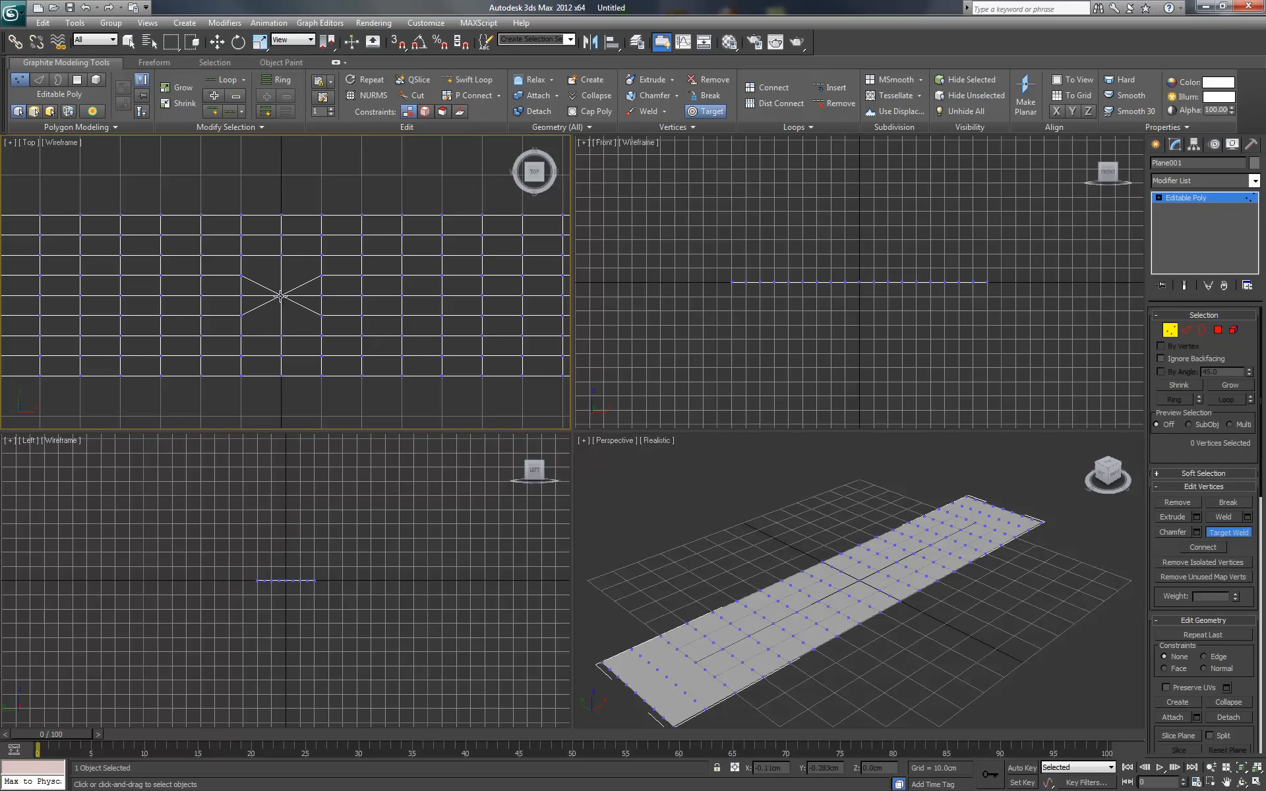
Target-weld vertices in the neighbouring columns alternately away from and towards the centre row, forming a mirrored zigzag pattern for the holes
{"action": "left_click", "coordinate": [321, 275]}
{"action": "left_click", "coordinate": [322, 255]}
{"action": "left_click", "coordinate": [241, 275]}
{"action": "left_click", "coordinate": [242, 257]}
{"action": "left_click", "coordinate": [241, 315]}
{"action": "left_click", "coordinate": [321, 315]}
{"action": "left_click", "coordinate": [321, 336]}
{"action": "left_click", "coordinate": [362, 335]}
{"action": "left_click", "coordinate": [362, 315]}
{"action": "left_click", "coordinate": [362, 256]}
{"action": "left_click", "coordinate": [361, 275]}
{"action": "left_click", "coordinate": [201, 255]}
{"action": "left_click", "coordinate": [202, 275]}
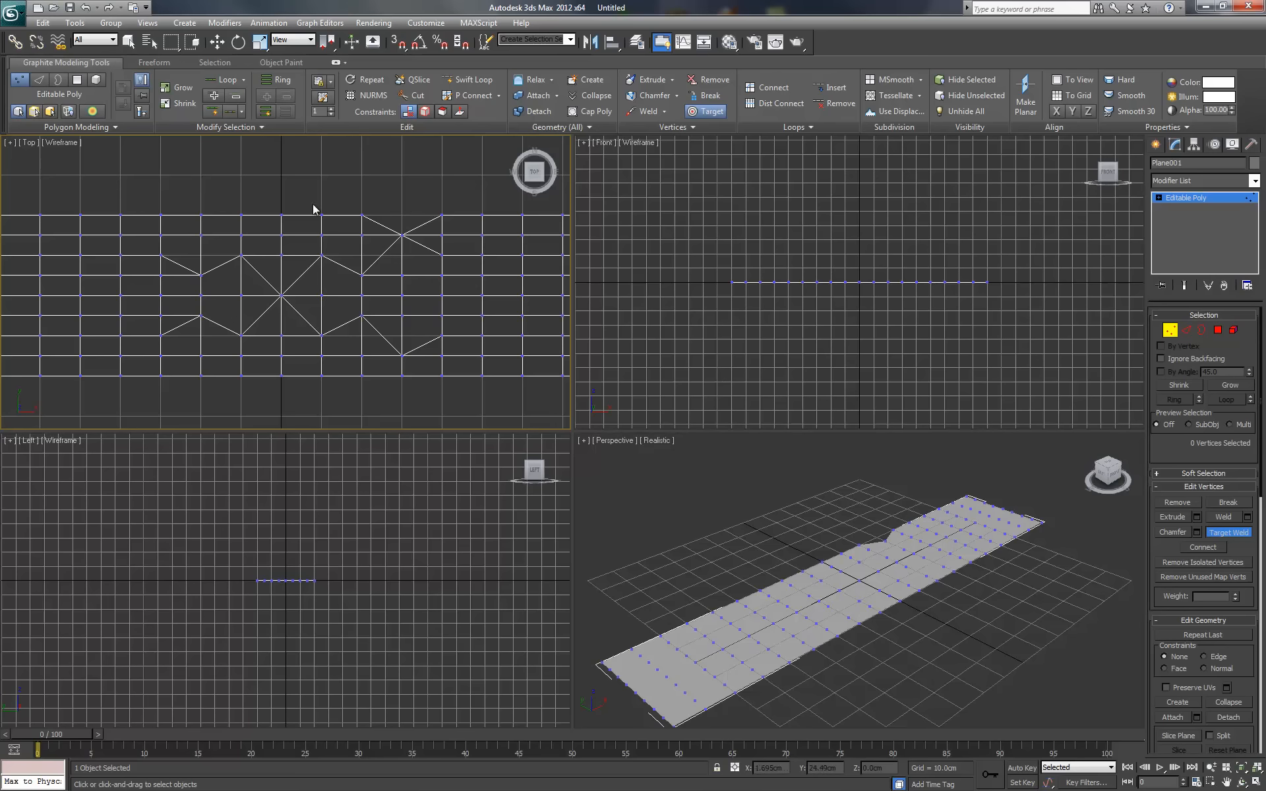
{"action": "scroll", "coordinate": [358, 193], "scroll_direction": "down", "scroll_amount": 3}
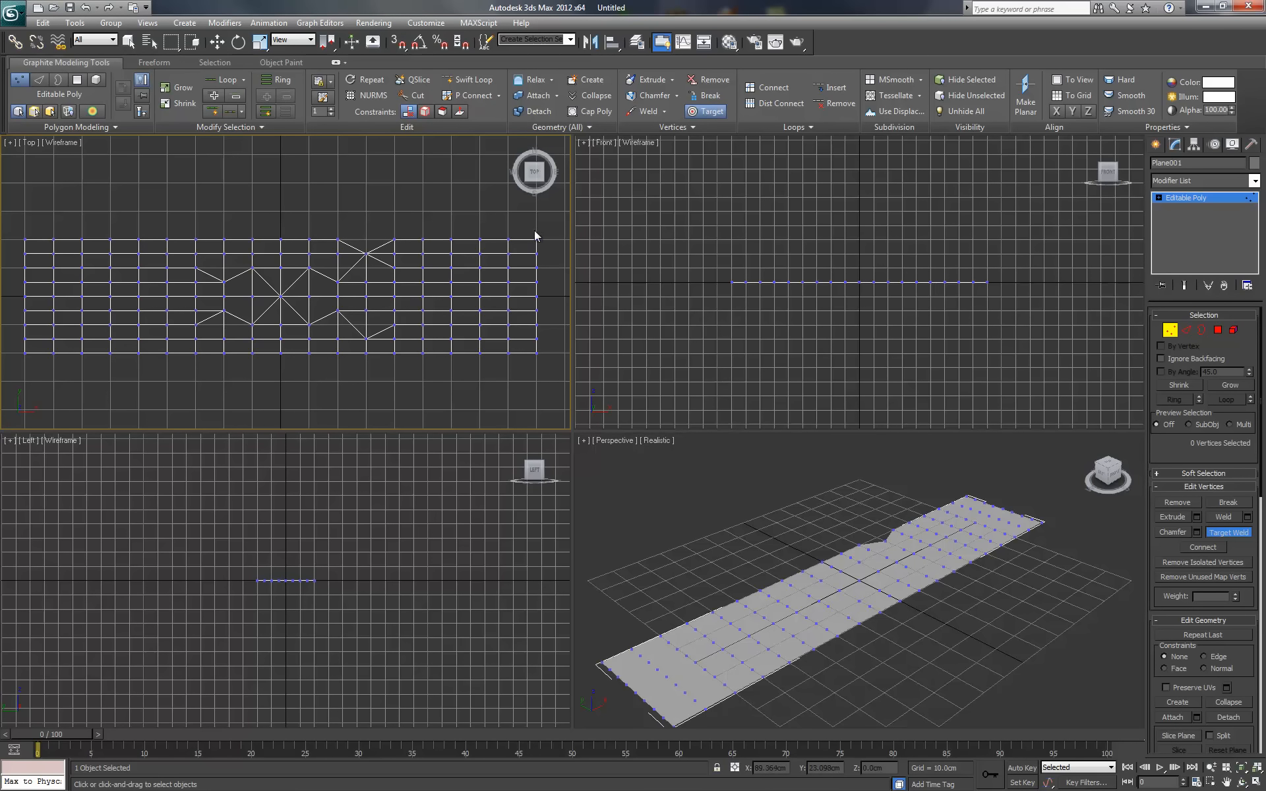
{"action": "key", "text": "w"}
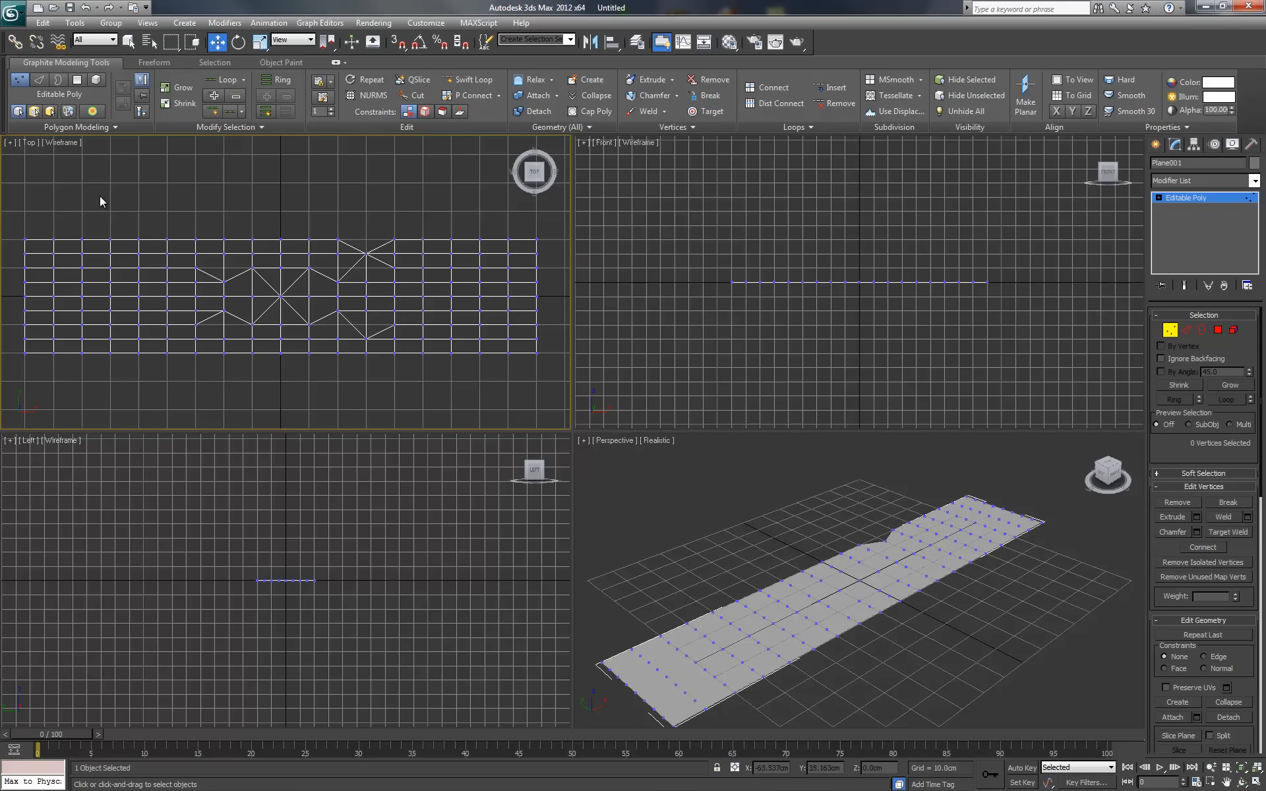
{"action": "left_click_drag", "start_coordinate": [213, 236], "coordinate": [556, 263]}
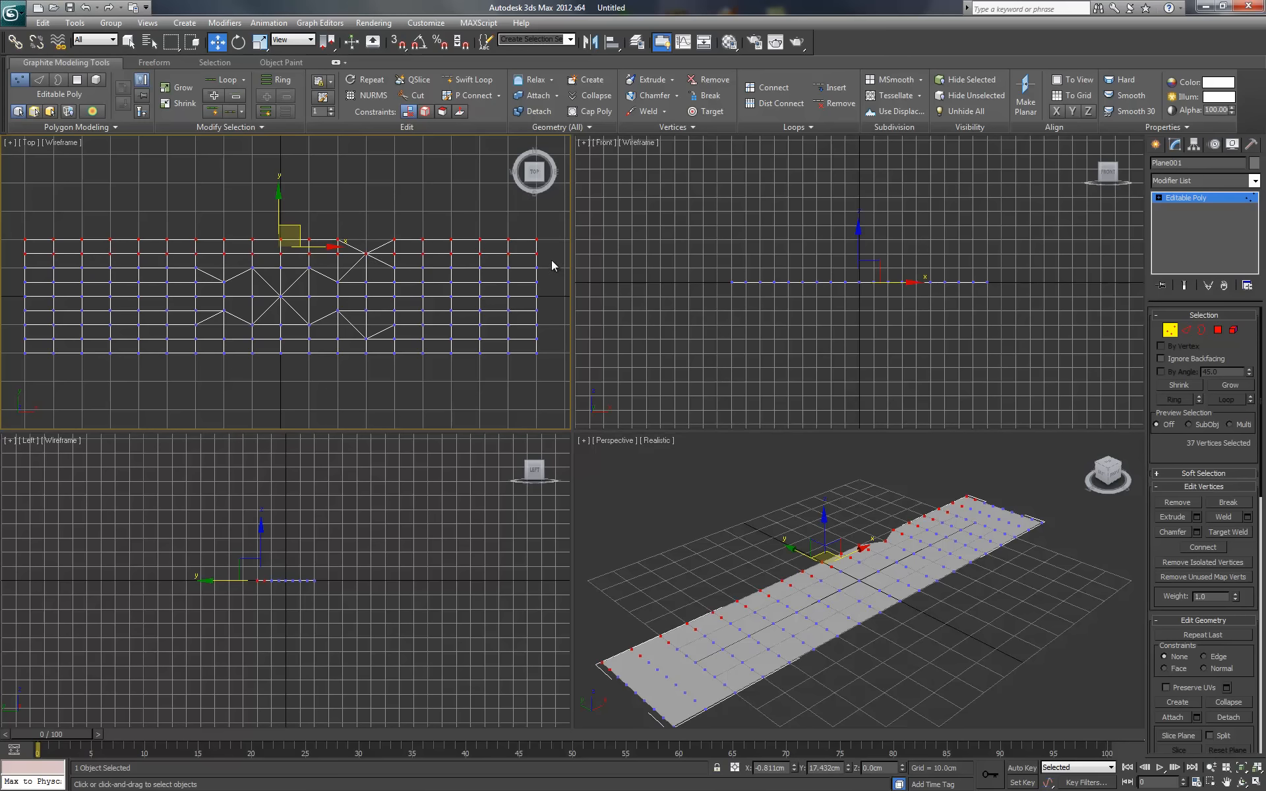
{"action": "left_click", "coordinate": [386, 189]}
{"action": "scroll", "coordinate": [393, 219], "scroll_direction": "up", "scroll_amount": 3}
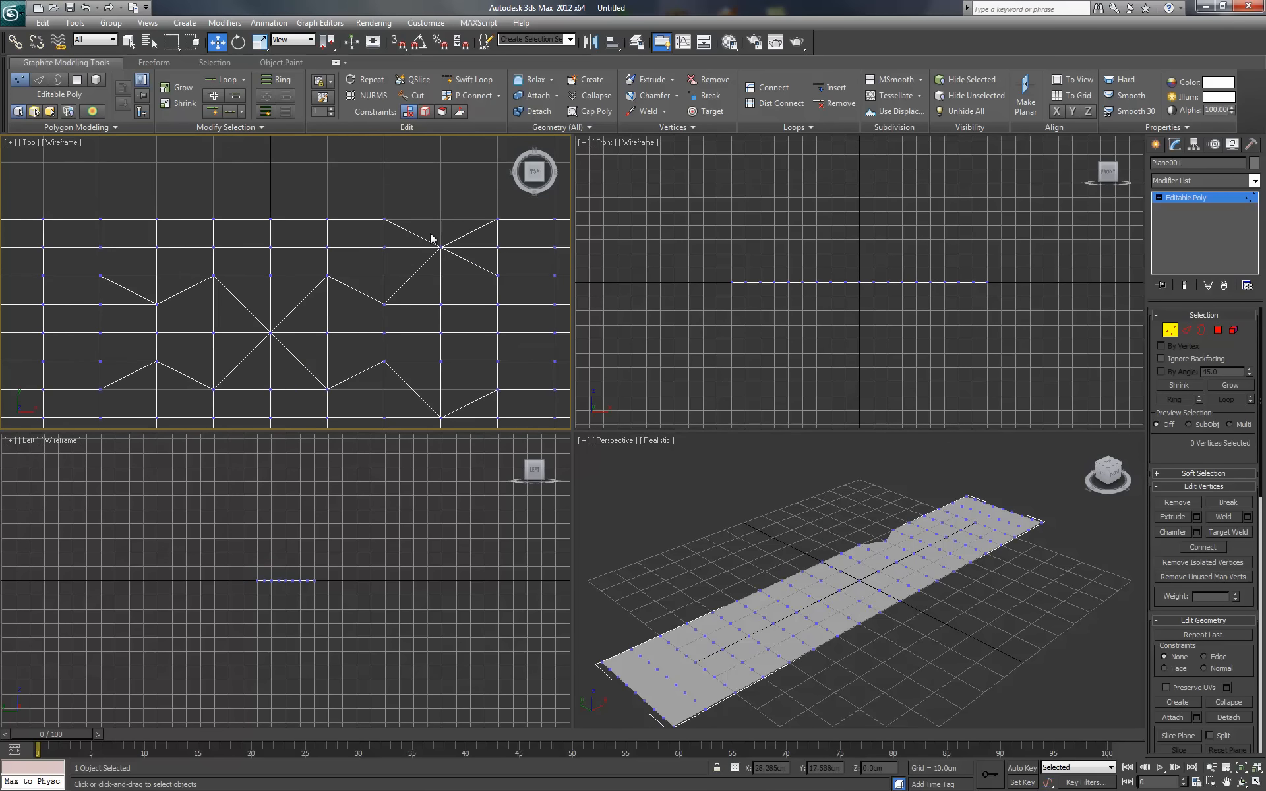
{"action": "middle_click_drag", "start_coordinate": [430, 234], "coordinate": [369, 160]}
{"action": "scroll", "coordinate": [372, 230], "scroll_direction": "down", "scroll_amount": 4}
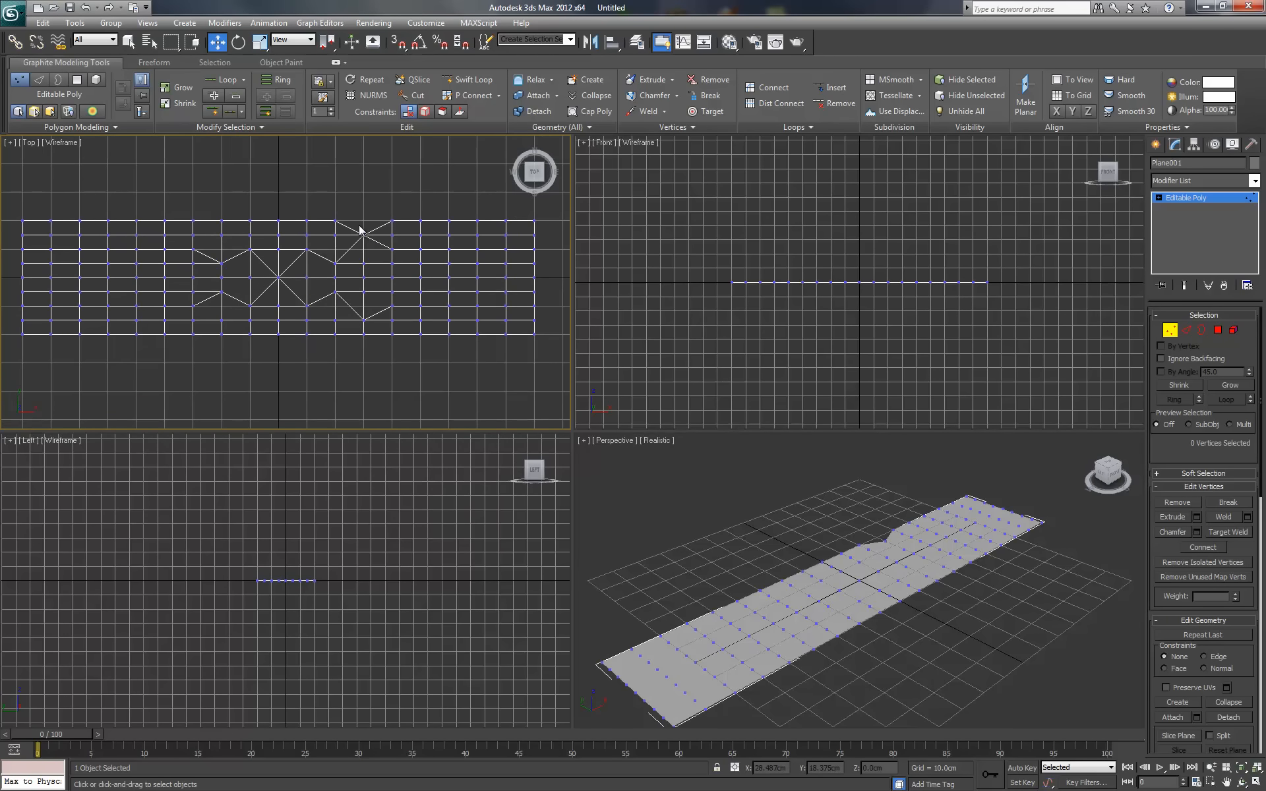
Delete the vertex row along the plane's upper edge and all vertex columns more than two columns right of the centre
{"action": "left_click_drag", "start_coordinate": [549, 209], "coordinate": [24, 232]}
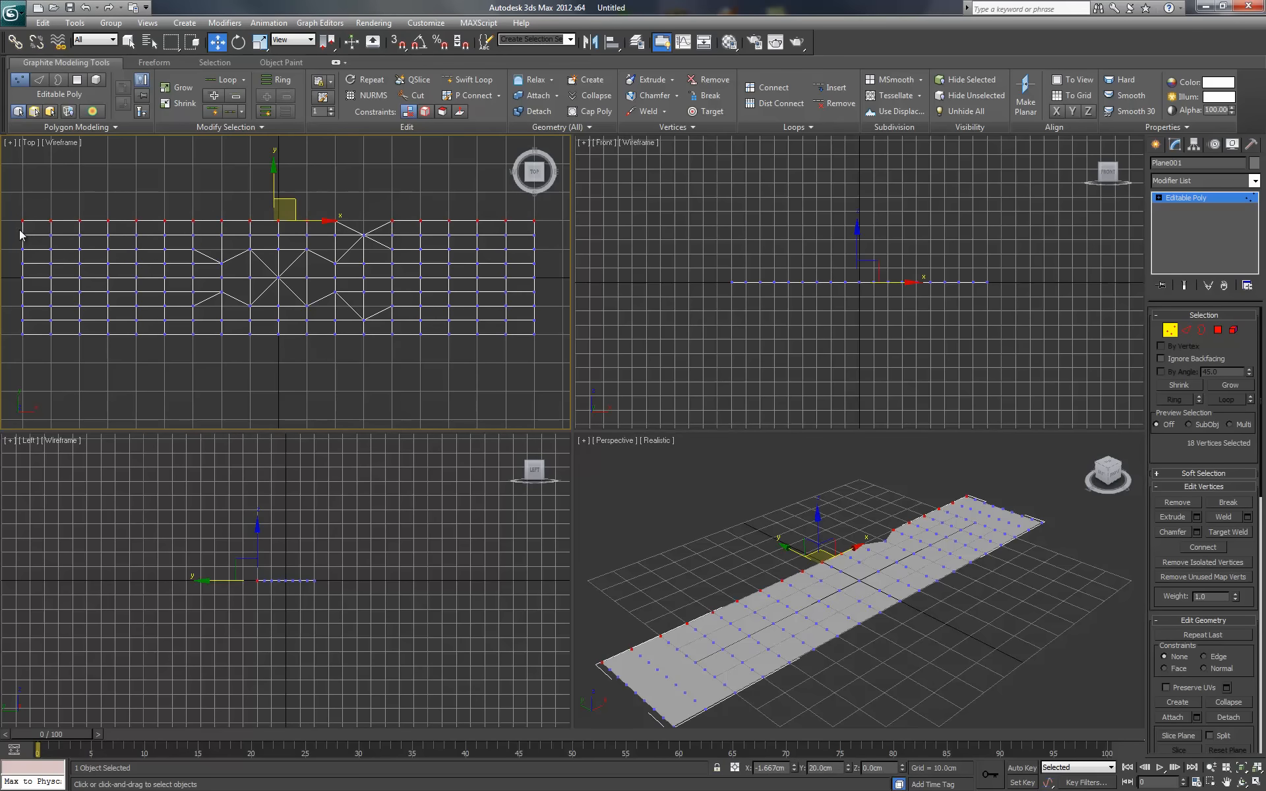
{"action": "key", "text": "Delete"}
{"action": "mouse_move", "coordinate": [355, 259]}
{"action": "middle_mouse_down"}
{"action": "mouse_move", "coordinate": [399, 267]}
{"action": "mouse_move", "coordinate": [372, 262]}
{"action": "middle_mouse_up"}
{"action": "scroll", "coordinate": [398, 271], "scroll_direction": "up", "scroll_amount": 2}
{"action": "scroll", "coordinate": [398, 271], "scroll_direction": "down", "scroll_amount": 2}
{"action": "left_click_drag", "start_coordinate": [322, 319], "coordinate": [303, 351]}
{"action": "key", "text": "Delete"}
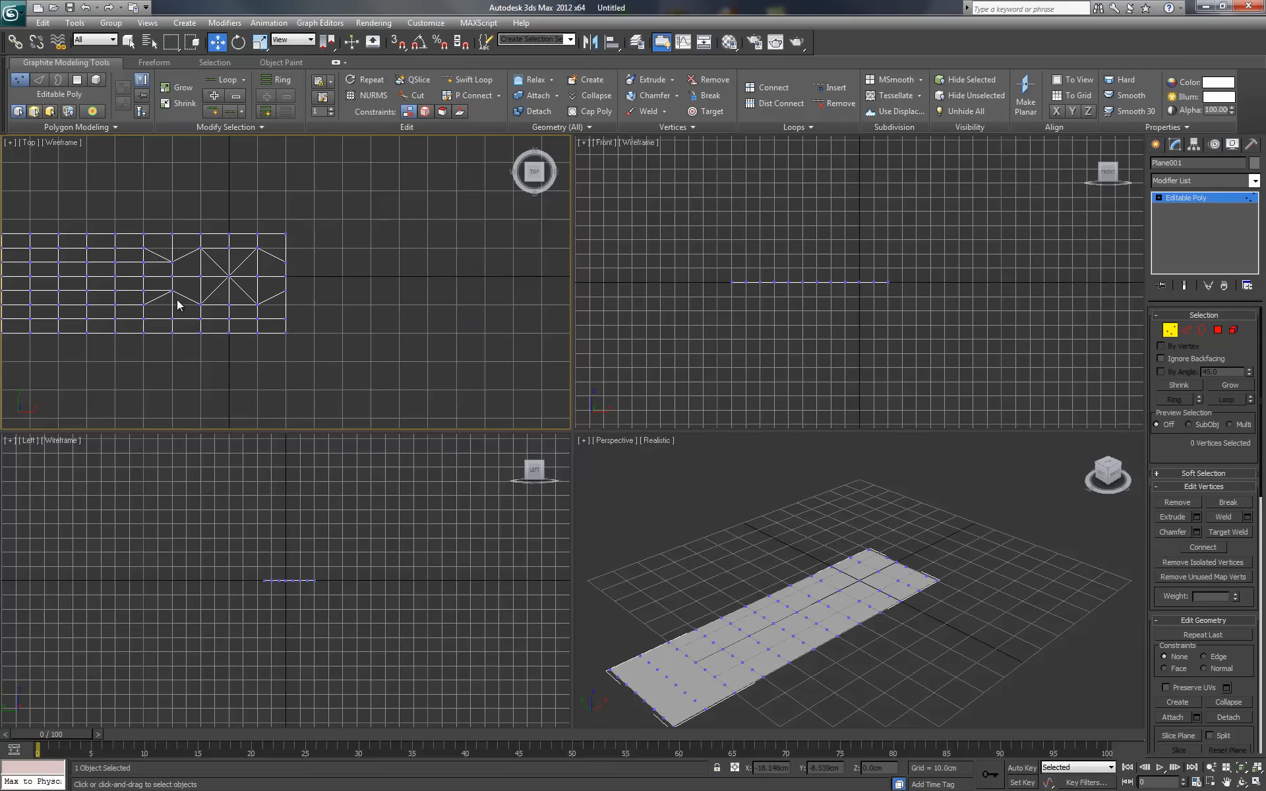
Delete the rightmost remaining vertex column so the mesh ends one column right of the centre
{"action": "middle_click_drag", "start_coordinate": [178, 300], "coordinate": [313, 305]}
{"action": "scroll", "coordinate": [328, 288], "scroll_direction": "up", "scroll_amount": 2}
{"action": "middle_click_drag", "start_coordinate": [426, 286], "coordinate": [372, 301]}
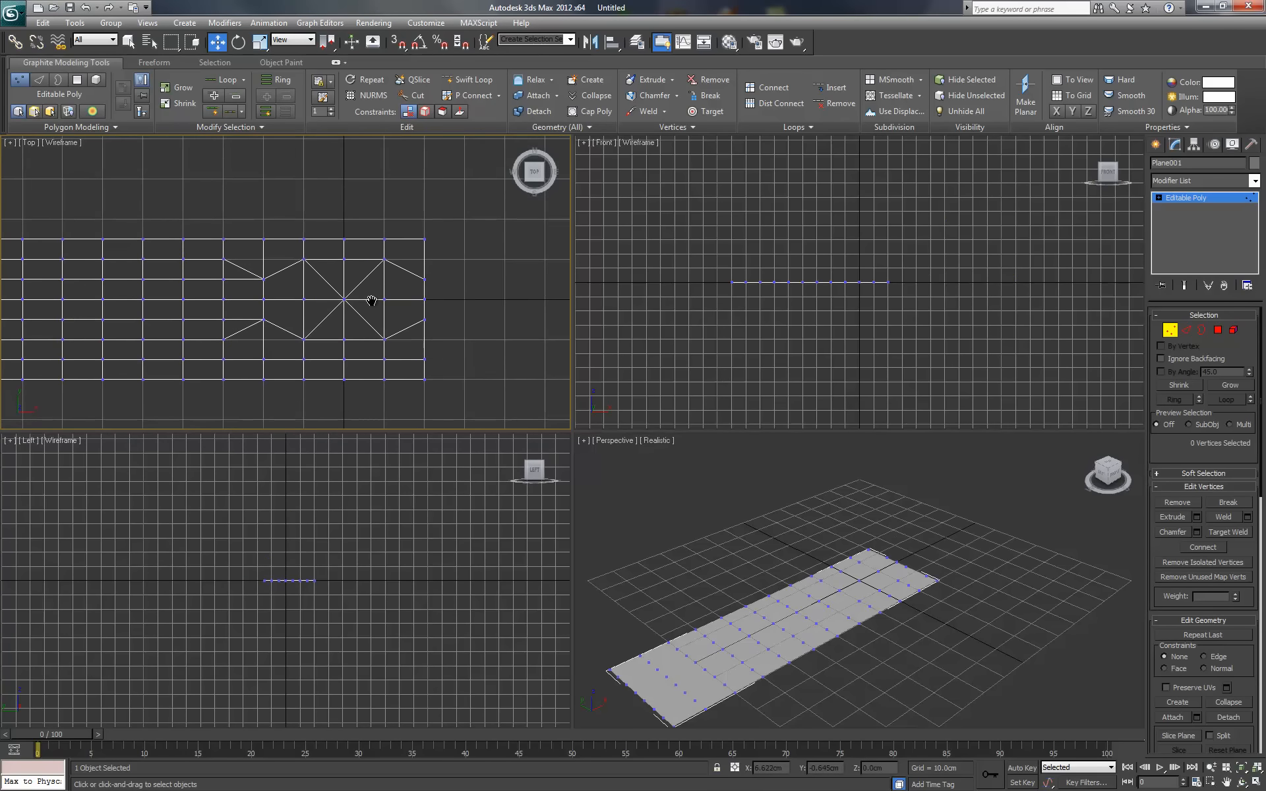
{"action": "left_click_drag", "start_coordinate": [417, 363], "coordinate": [416, 394]}
{"action": "key", "text": "Delete"}
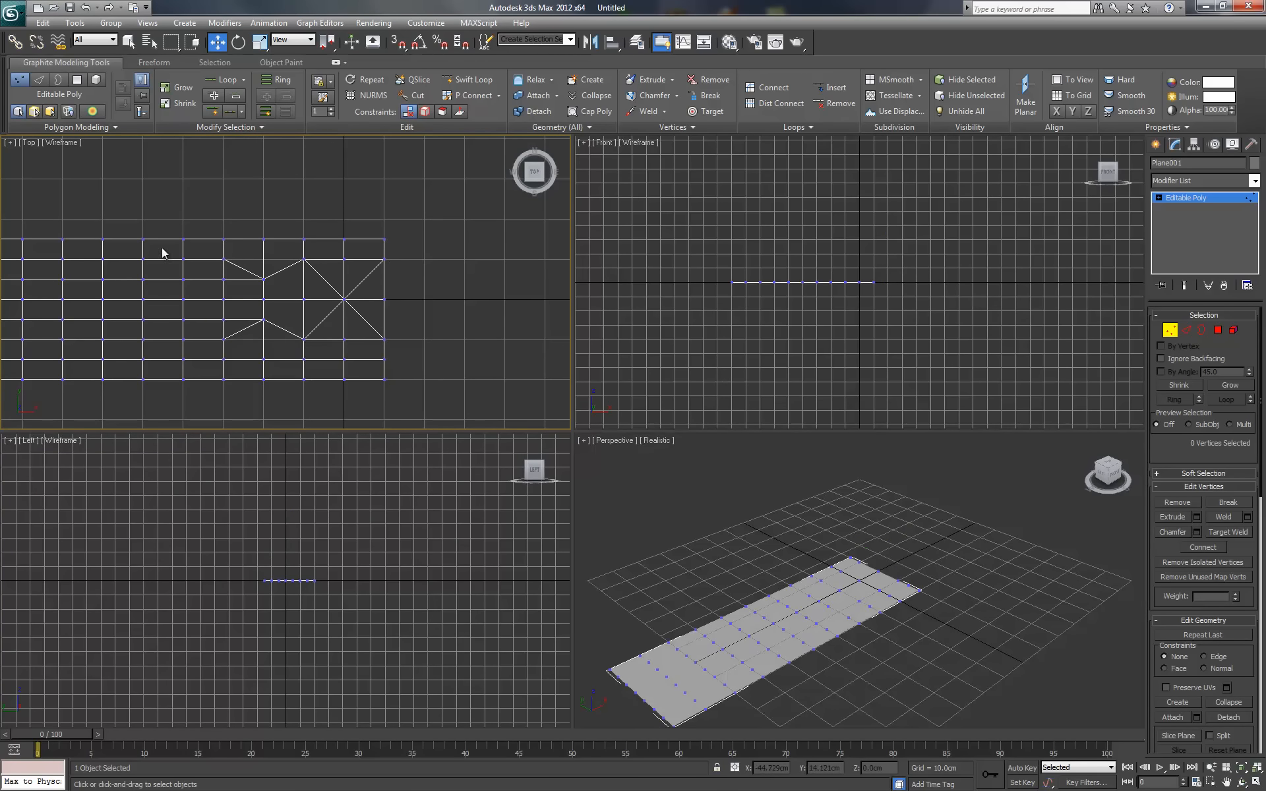
Delete the vertex columns more than two left of the centre and the vertex row along the lower edge, leaving one tile
{"action": "middle_click_drag", "start_coordinate": [227, 204], "coordinate": [386, 195]}
{"action": "scroll", "coordinate": [387, 195], "scroll_direction": "down", "scroll_amount": 2}
{"action": "left_click_drag", "start_coordinate": [103, 217], "coordinate": [191, 279]}
{"action": "left_click_drag", "start_coordinate": [347, 394], "coordinate": [369, 394]}
{"action": "key", "text": "Delete"}
{"action": "middle_click_drag", "start_coordinate": [302, 323], "coordinate": [232, 308]}
{"action": "scroll", "coordinate": [251, 328], "scroll_direction": "up", "scroll_amount": 2}
{"action": "scroll", "coordinate": [252, 328], "scroll_direction": "down", "scroll_amount": 1}
{"action": "left_click_drag", "start_coordinate": [373, 352], "coordinate": [377, 345]}
{"action": "key", "text": "Delete"}
{"action": "middle_click_drag", "start_coordinate": [399, 263], "coordinate": [366, 306]}
{"action": "scroll", "coordinate": [366, 304], "scroll_direction": "down", "scroll_amount": 1}
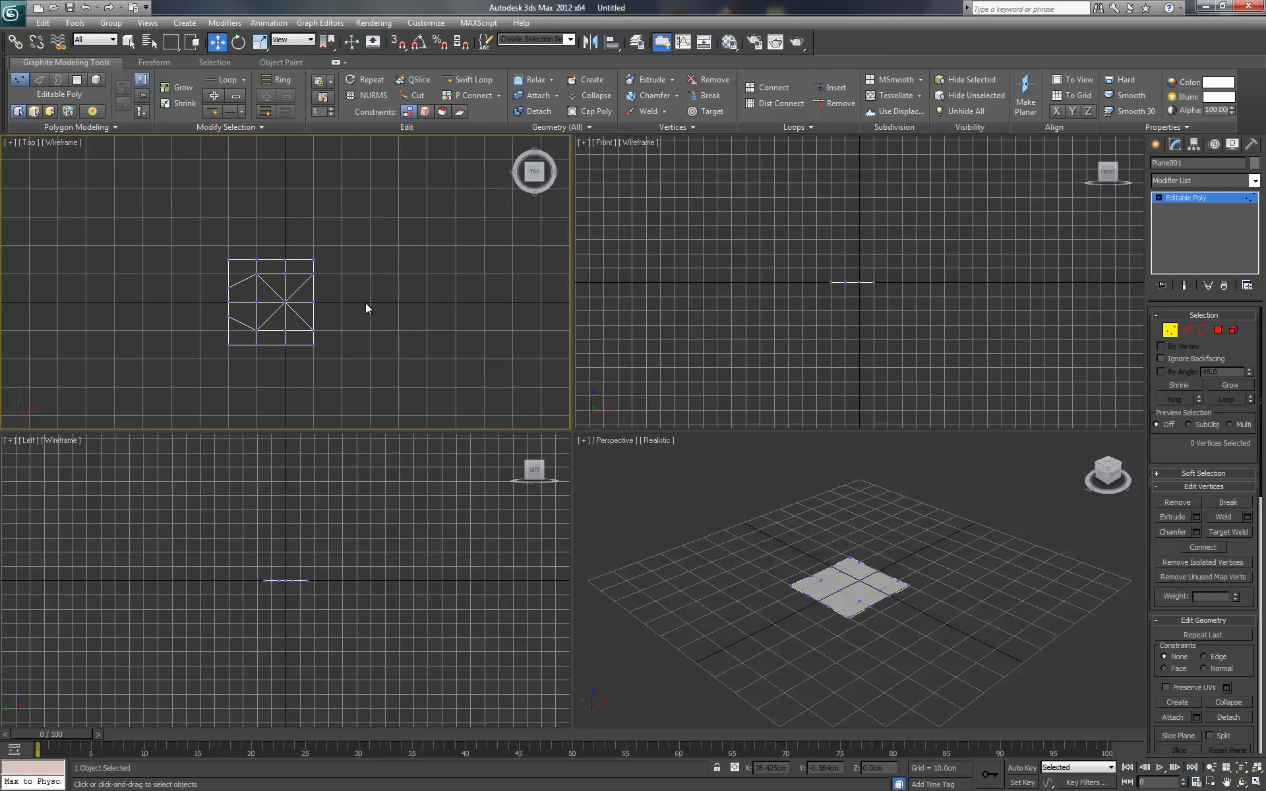
Leave vertex editing and turn on edged faces in the Perspective viewport
{"action": "left_click", "coordinate": [1171, 330]}
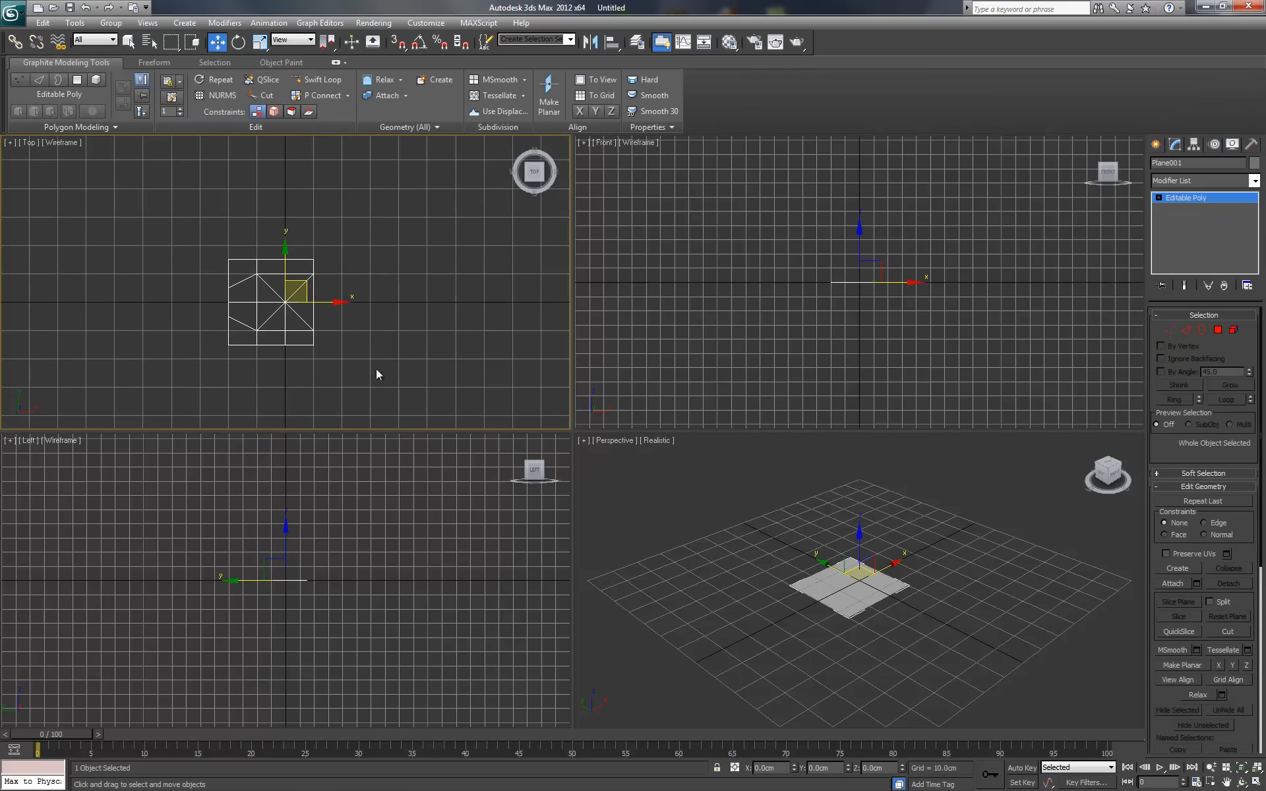
{"action": "middle_click", "coordinate": [724, 546]}
{"action": "key", "text": "F4"}
{"action": "middle_click_drag", "start_coordinate": [364, 343], "coordinate": [362, 318]}
Chamfer the tile's centre vertex by 6 cm to form an octagonal hole
{"action": "left_click", "coordinate": [1170, 331]}
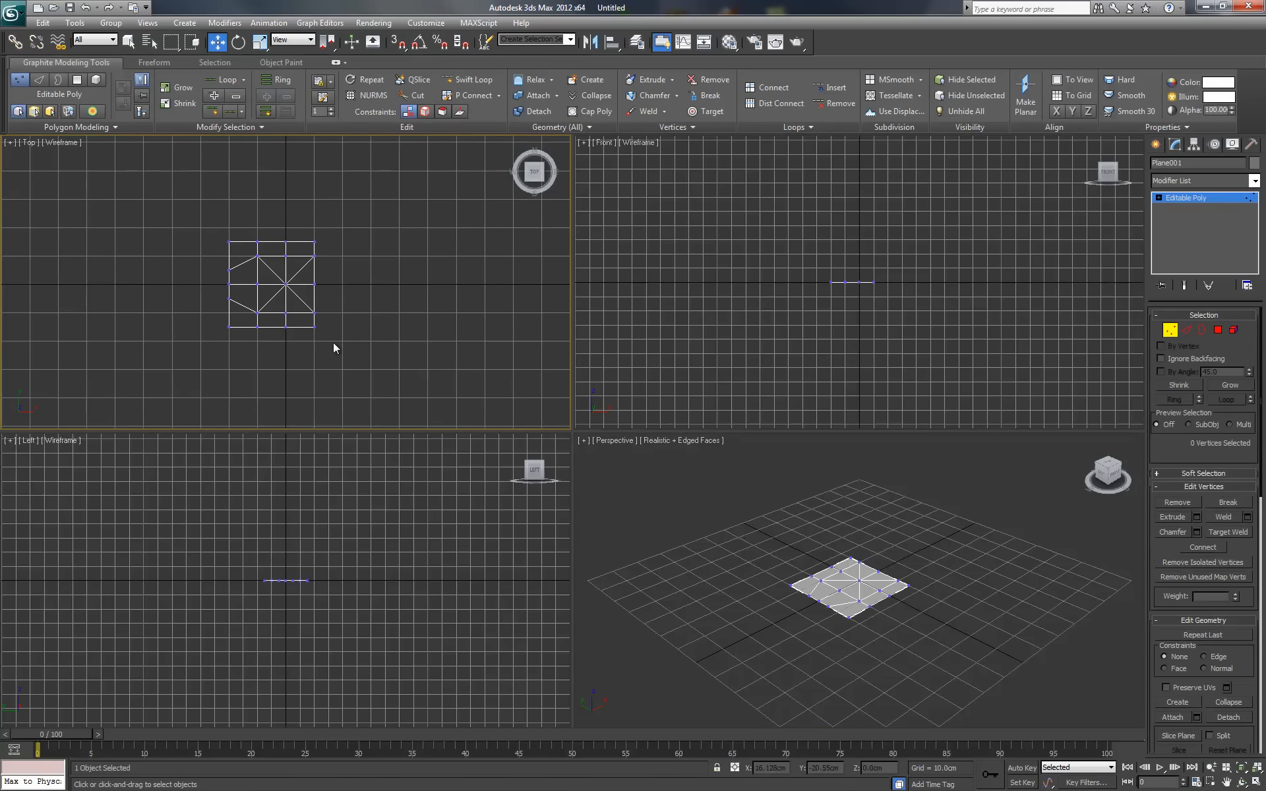
{"action": "left_click", "coordinate": [286, 284]}
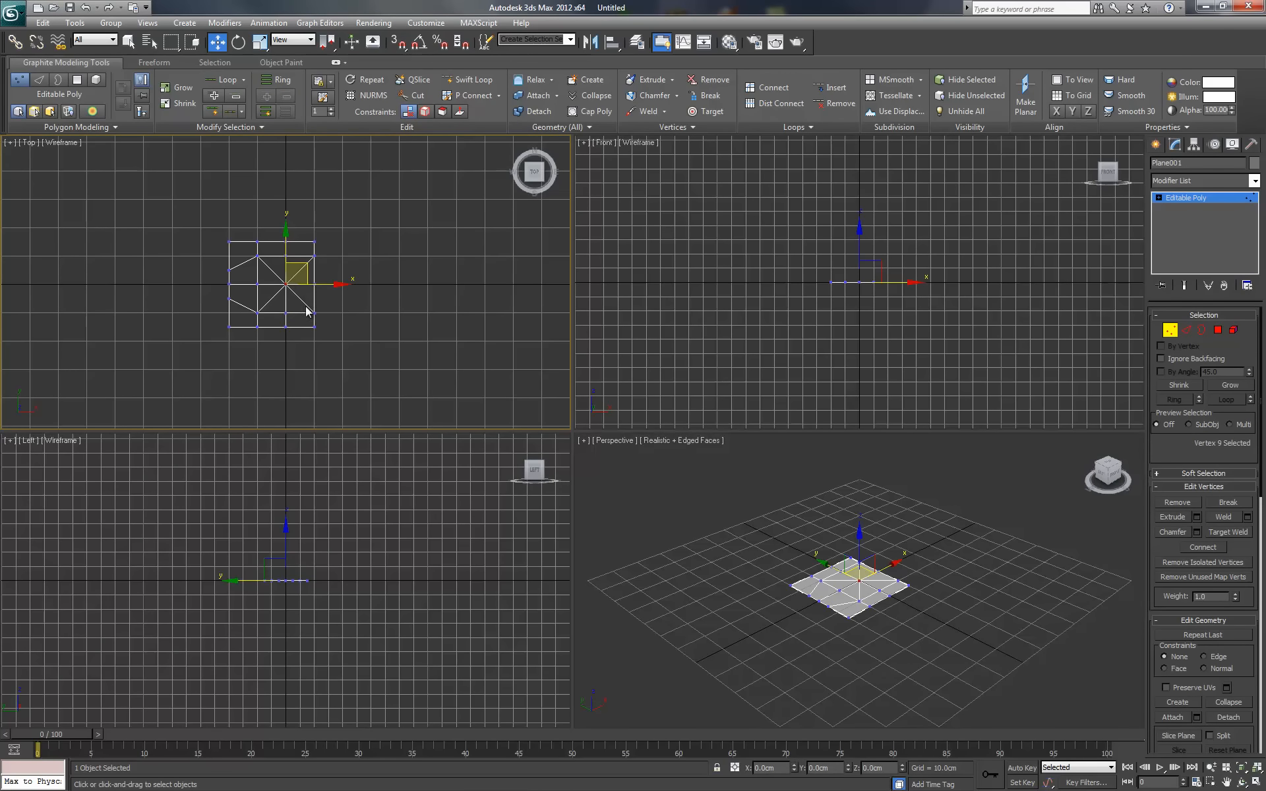
{"action": "key", "text": "q"}
{"action": "scroll", "coordinate": [401, 286], "scroll_direction": "up", "scroll_amount": 5}
{"action": "middle_click_drag", "start_coordinate": [401, 298], "coordinate": [399, 304]}
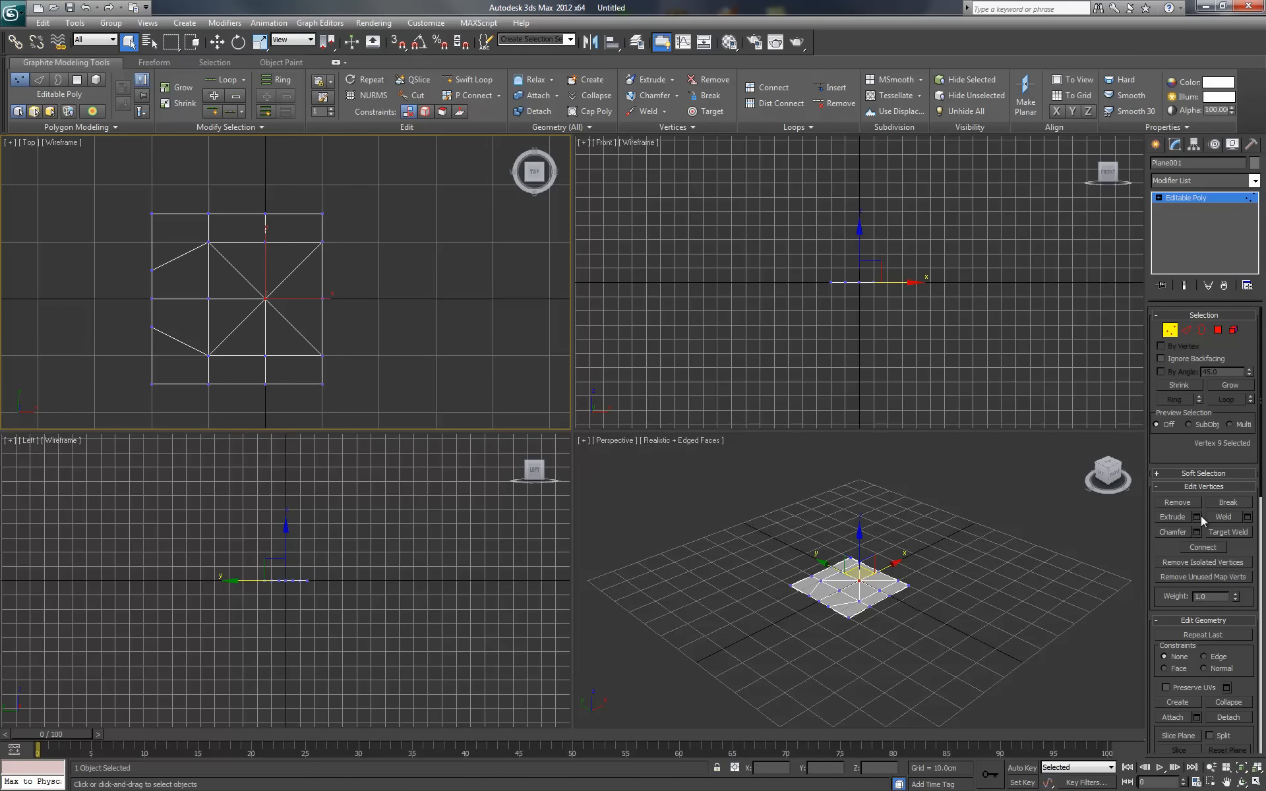
{"action": "left_click", "coordinate": [1197, 532]}
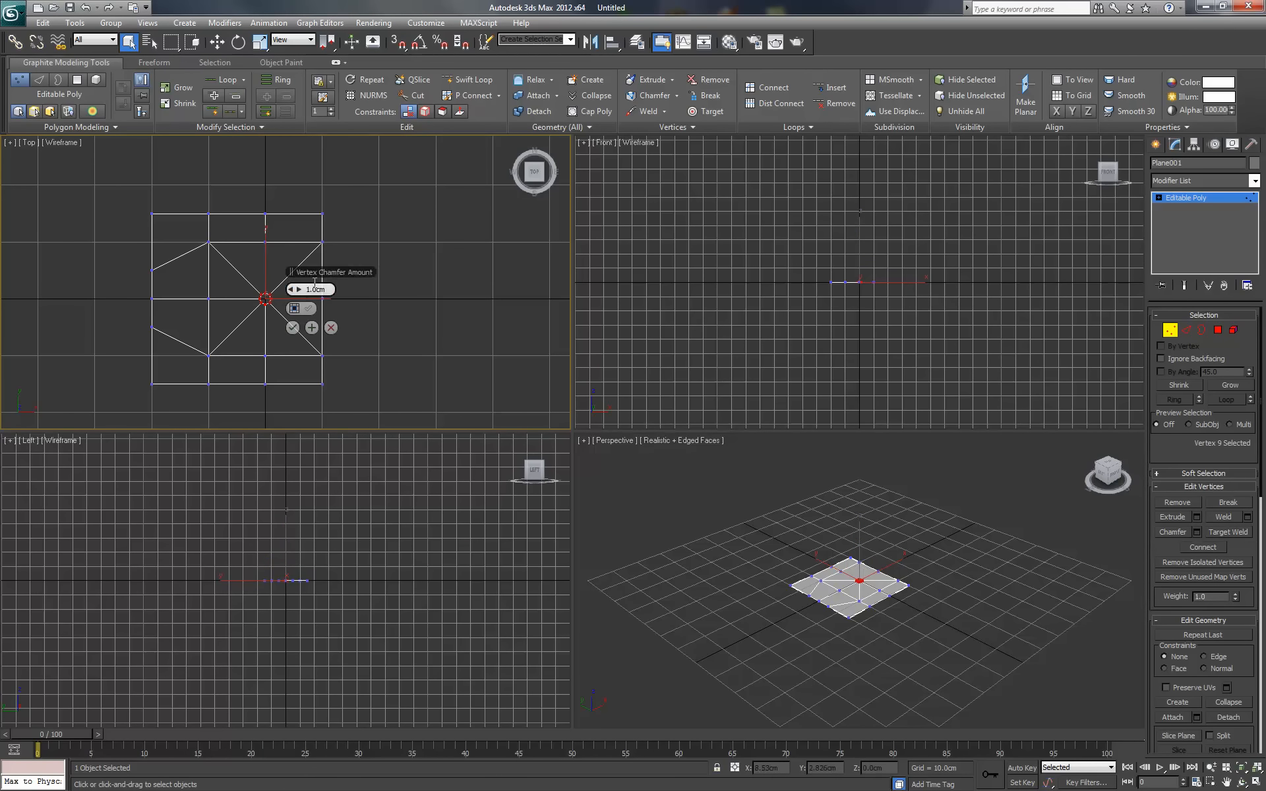
{"action": "left_click_drag", "start_coordinate": [297, 290], "coordinate": [297, 277]}
{"action": "type", "text": "6"}
{"action": "key", "text": "Return"}
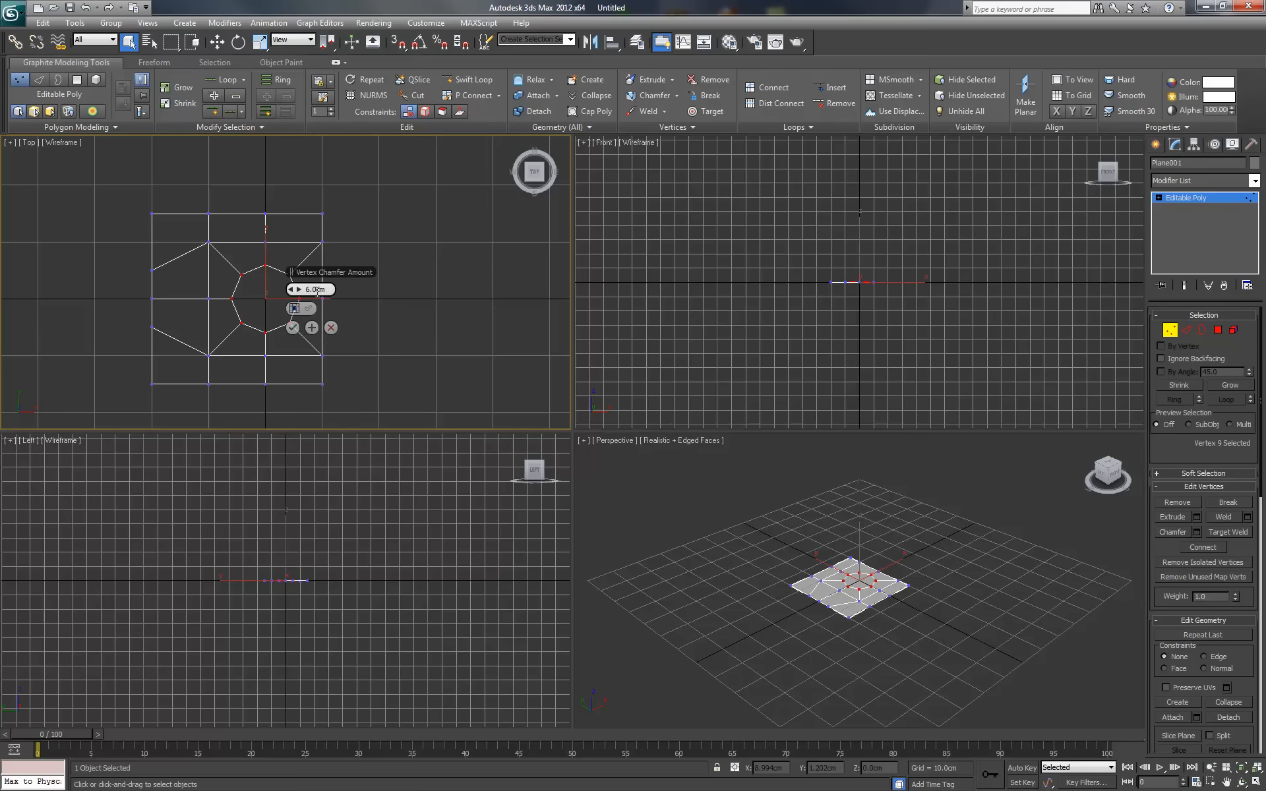
{"action": "left_click", "coordinate": [292, 328]}
{"action": "left_click", "coordinate": [410, 298]}
{"action": "scroll", "coordinate": [360, 251], "scroll_direction": "down", "scroll_amount": 3}
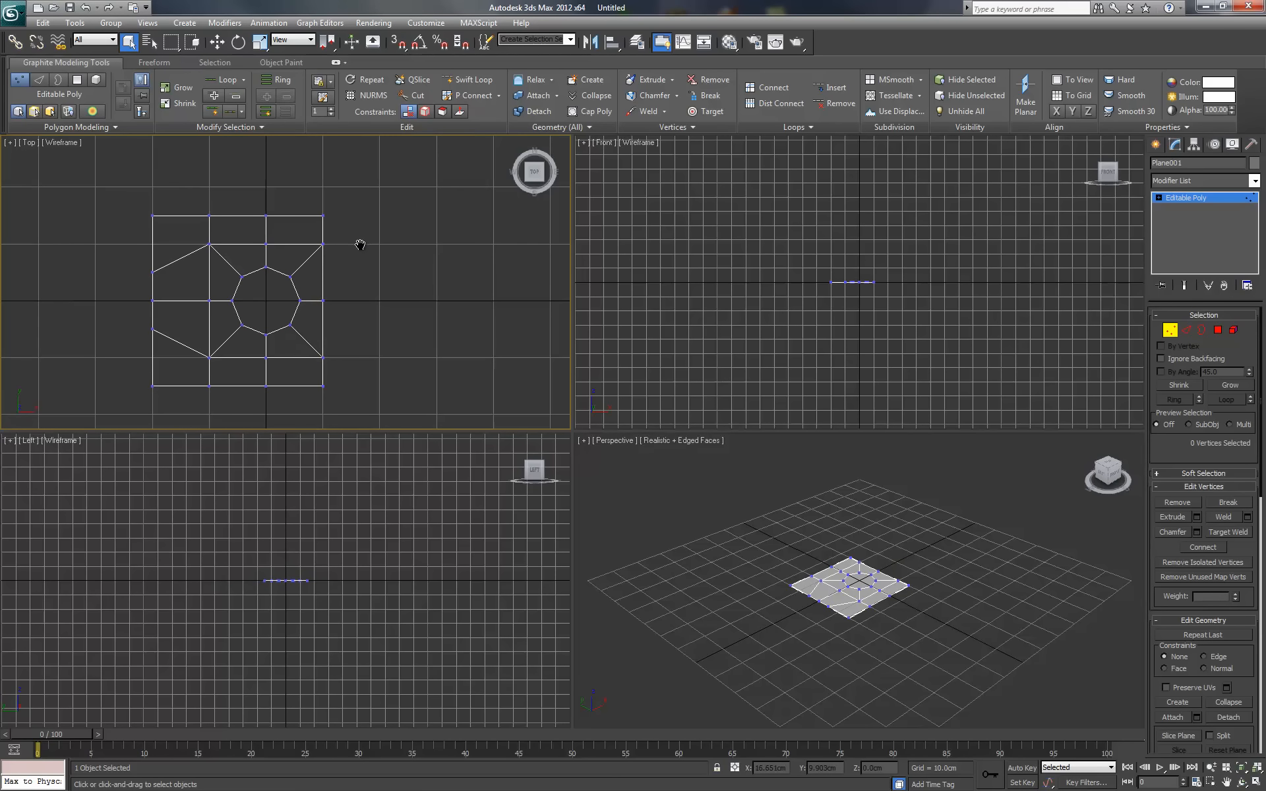
Leave vertex editing and clone the whole tile as a copy placed up and to the right in the Top viewport
{"action": "left_click", "coordinate": [1170, 330]}
{"action": "middle_click_drag", "start_coordinate": [367, 283], "coordinate": [362, 299]}
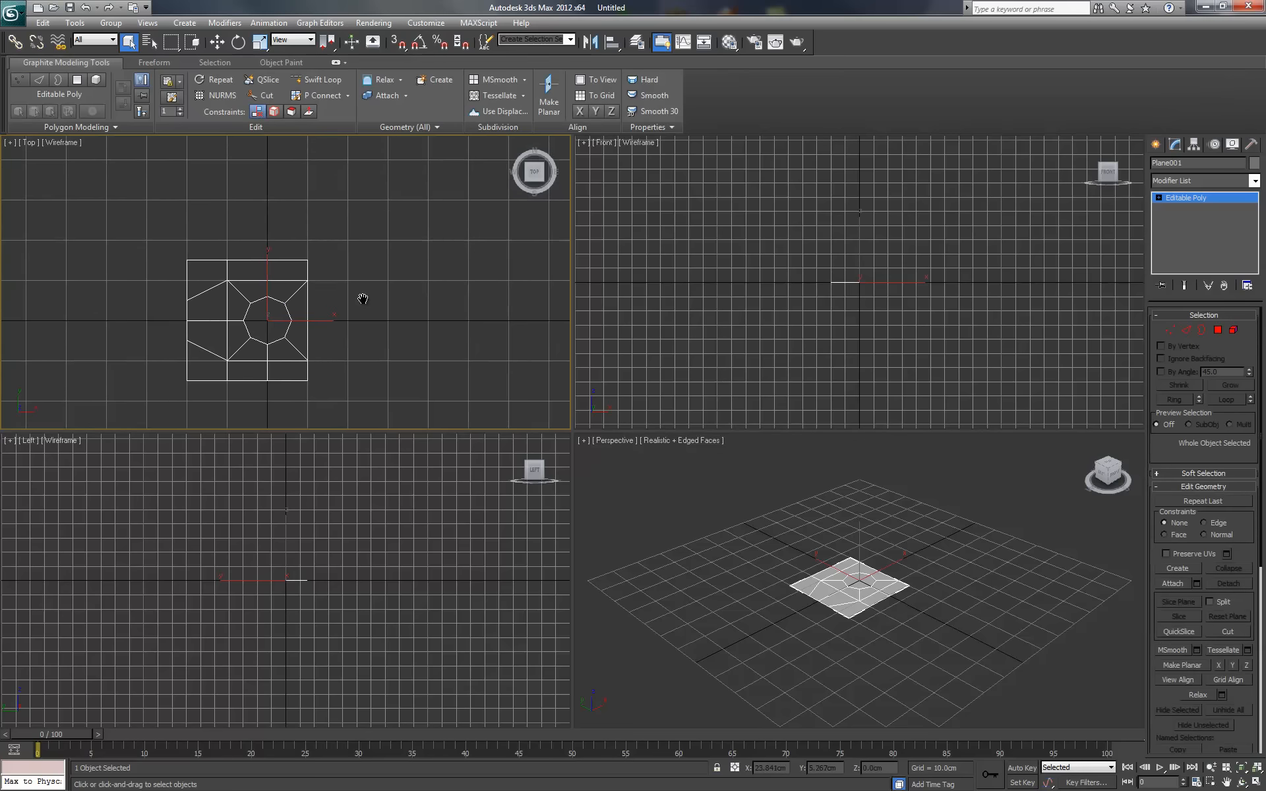
{"action": "scroll", "coordinate": [351, 301], "scroll_direction": "down", "scroll_amount": 2}
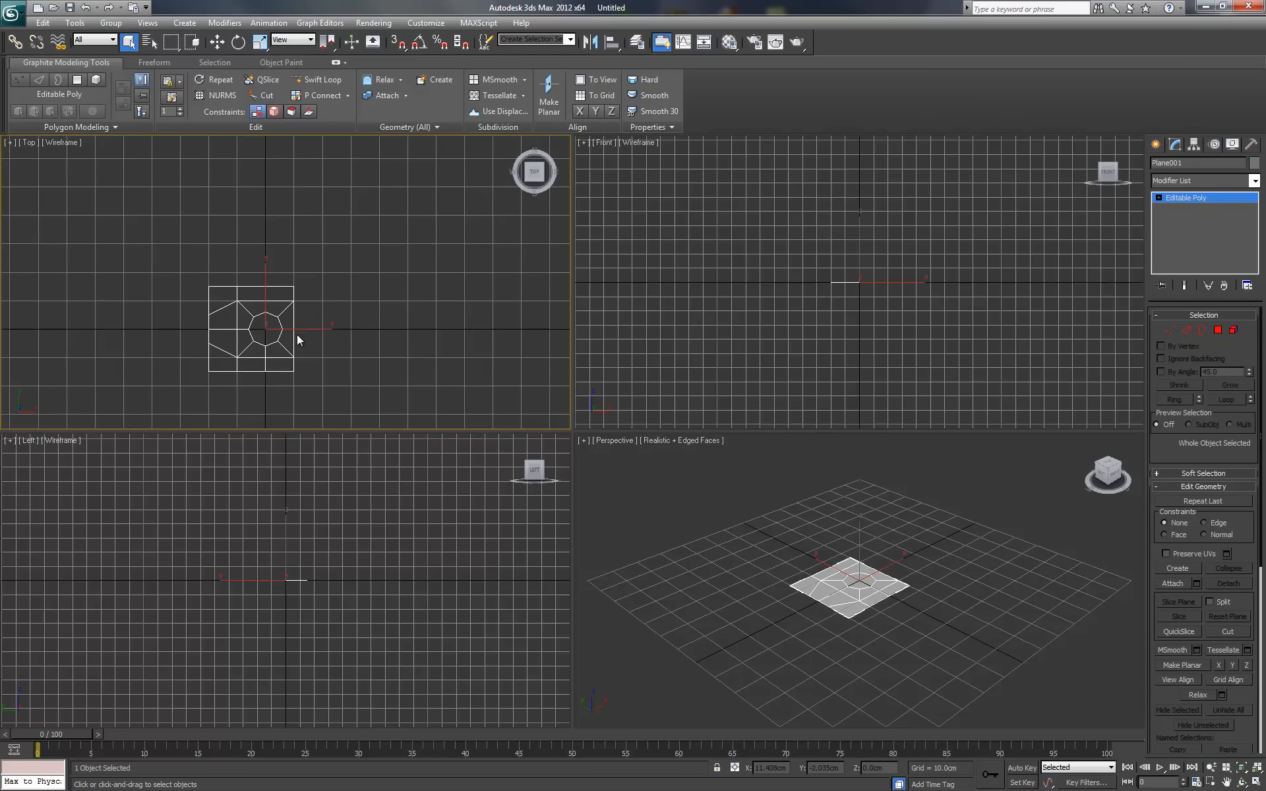
{"action": "key", "text": "w"}
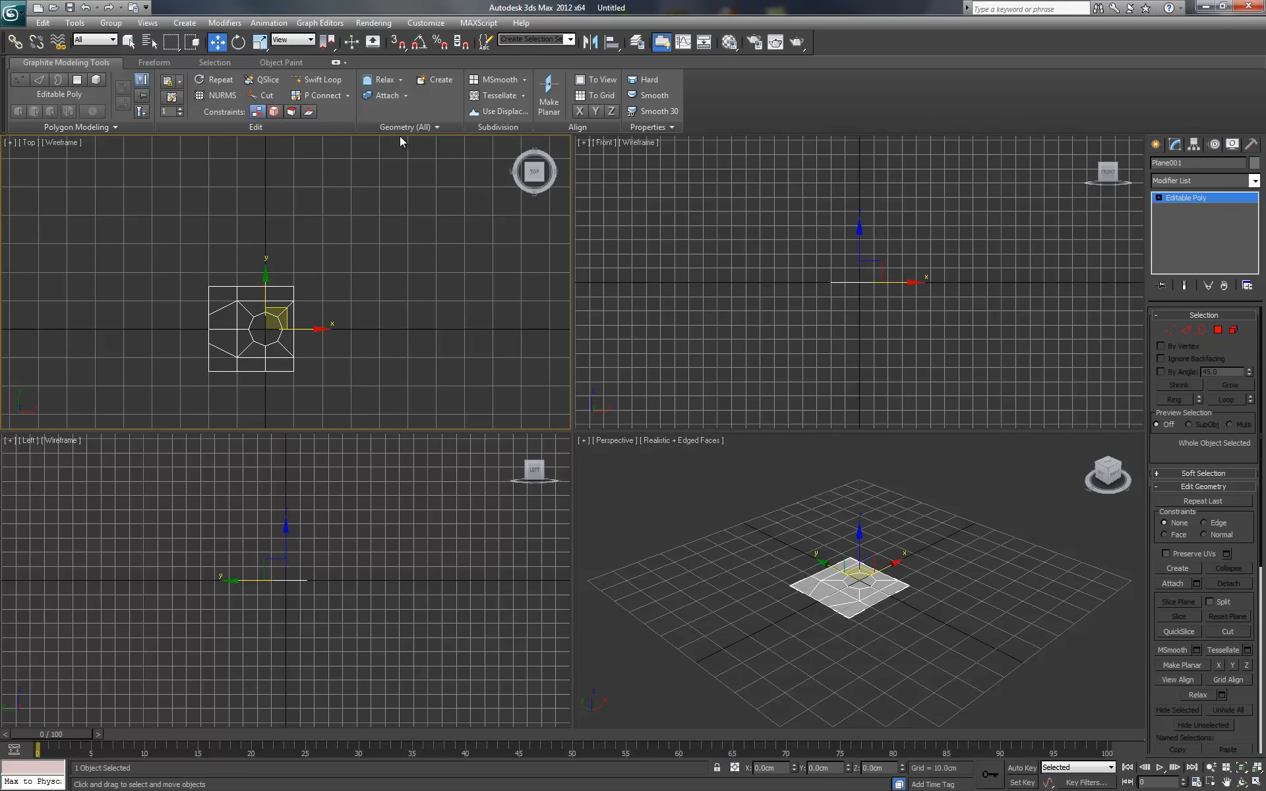
{"action": "middle_click_drag", "start_coordinate": [368, 199], "coordinate": [361, 212]}
{"action": "middle_click_drag", "start_coordinate": [309, 292], "coordinate": [358, 244]}
{"action": "scroll", "coordinate": [338, 245], "scroll_direction": "down", "scroll_amount": 1}
{"action": "scroll", "coordinate": [334, 270], "scroll_direction": "up", "scroll_amount": 2}
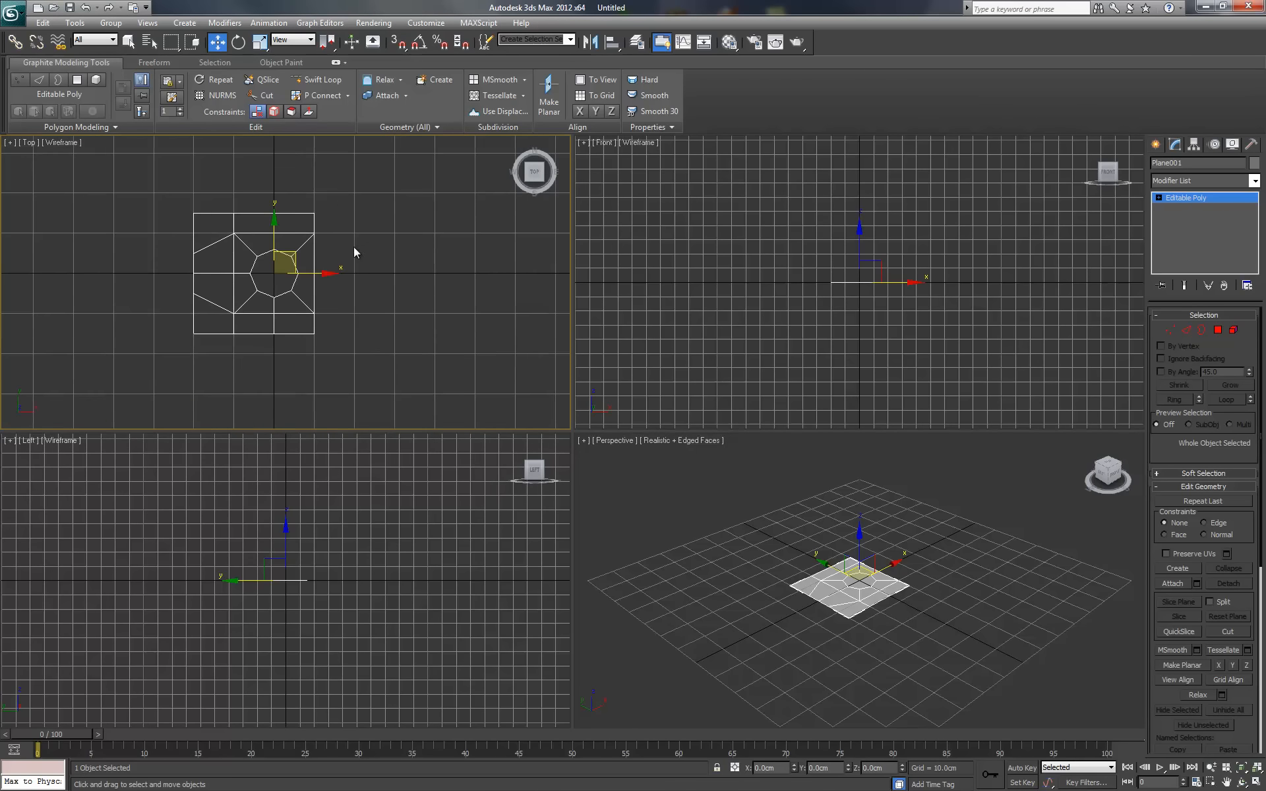
{"action": "mouse_move", "coordinate": [317, 277]}
{"action": "left_mouse_down", "text": "shift"}
{"action": "mouse_move", "coordinate": [449, 276]}
{"action": "mouse_move", "coordinate": [438, 276]}
{"action": "mouse_move", "coordinate": [423, 178]}
{"action": "mouse_move", "coordinate": [411, 193]}
{"action": "mouse_move", "coordinate": [431, 220]}
{"action": "left_mouse_up", "text": "shift"}
{"action": "left_click", "coordinate": [634, 458]}
Using vertex snapping, align the copy's lower slanted left-edge vertex with the original tile's upper right hole-frame vertex, and hide the Top viewport grid
{"action": "left_click", "coordinate": [398, 41]}
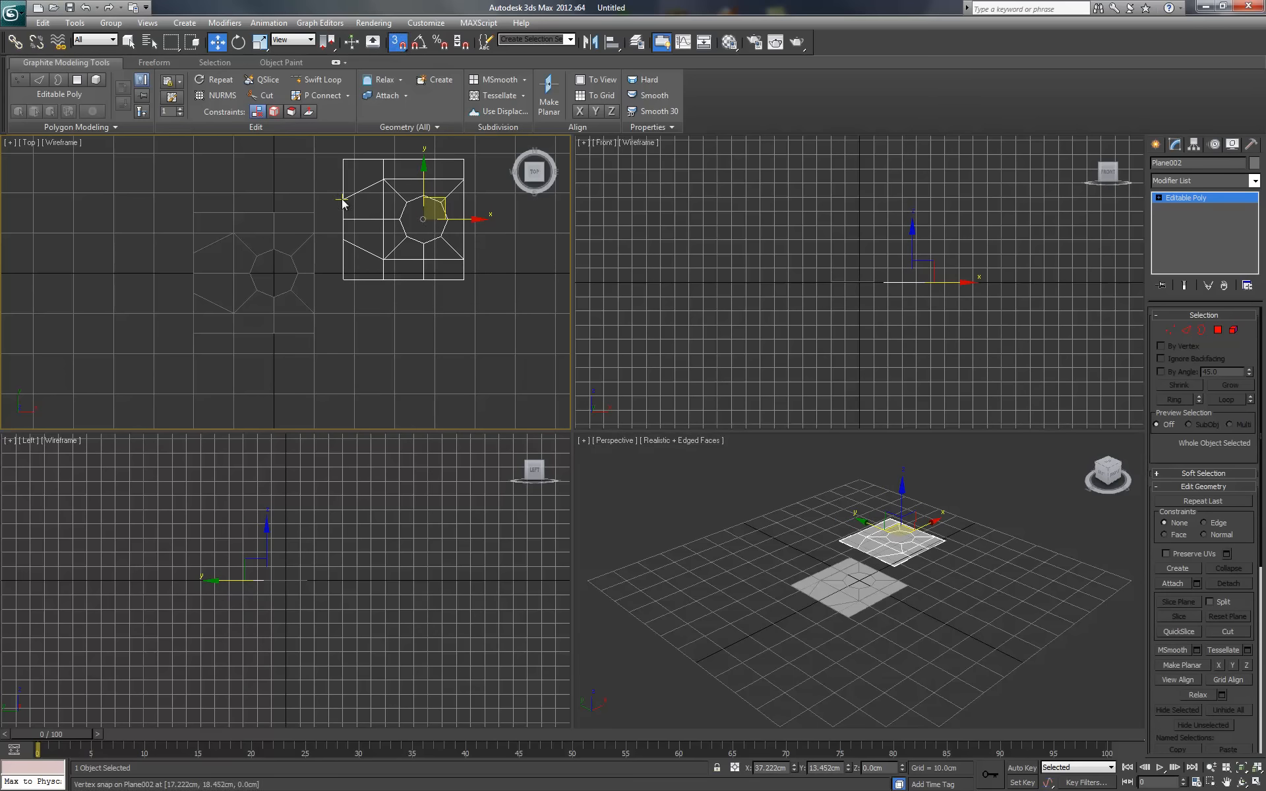
{"action": "middle_click_drag", "start_coordinate": [348, 308], "coordinate": [350, 334]}
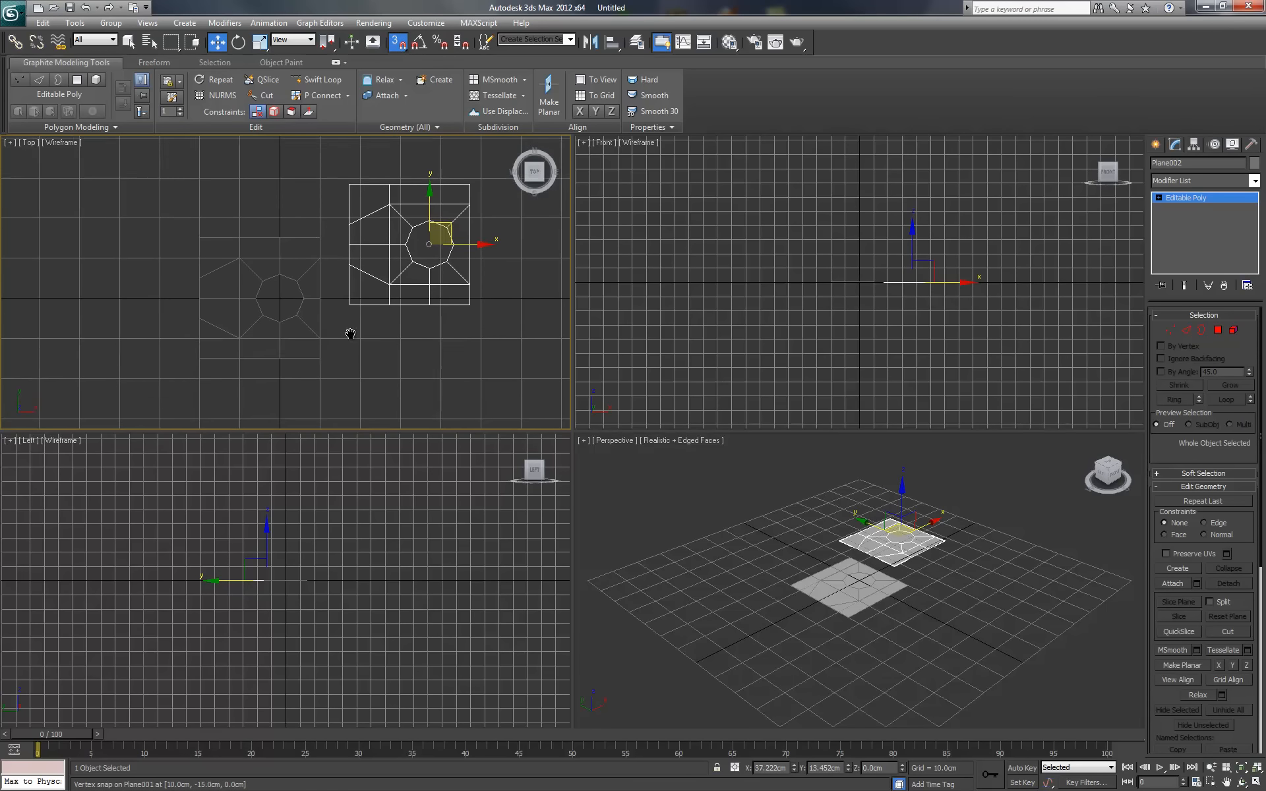
{"action": "right_click", "coordinate": [398, 42]}
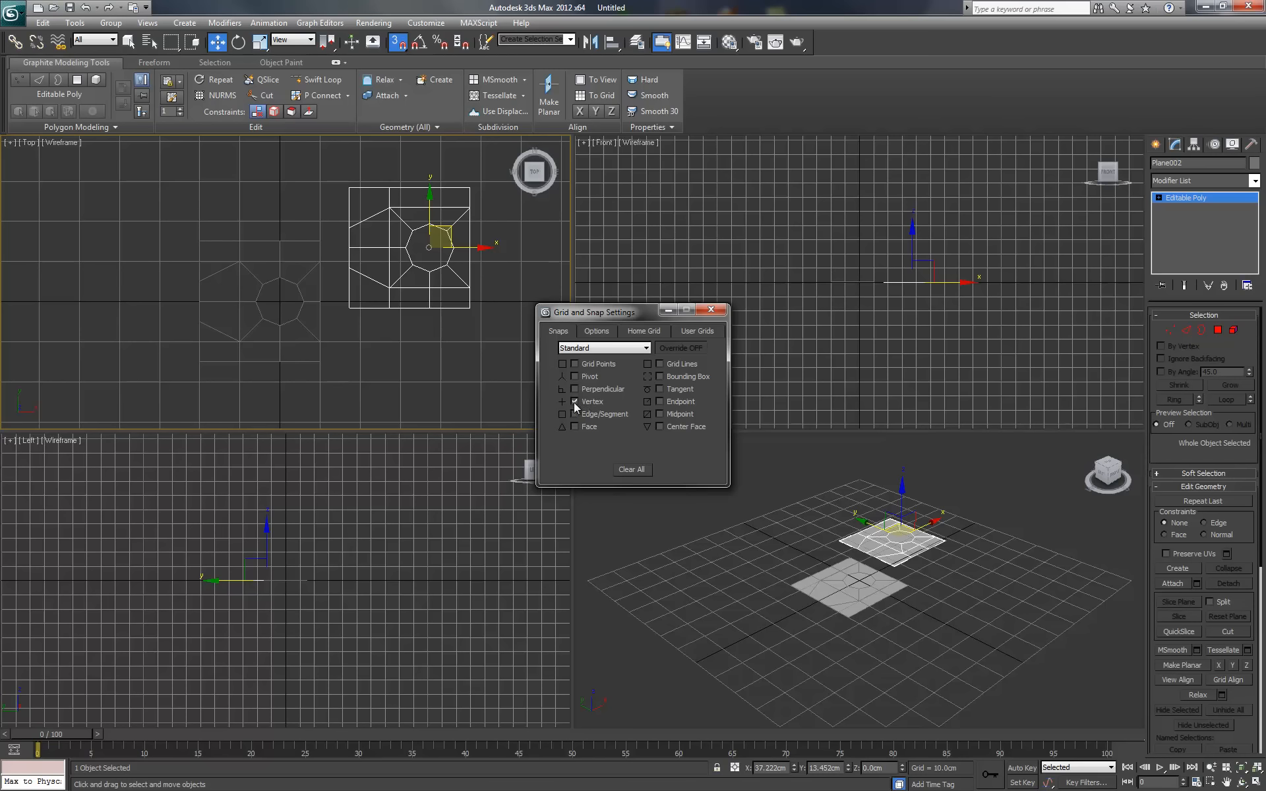
{"action": "left_click", "coordinate": [711, 310]}
{"action": "scroll", "coordinate": [360, 308], "scroll_direction": "up", "scroll_amount": 5}
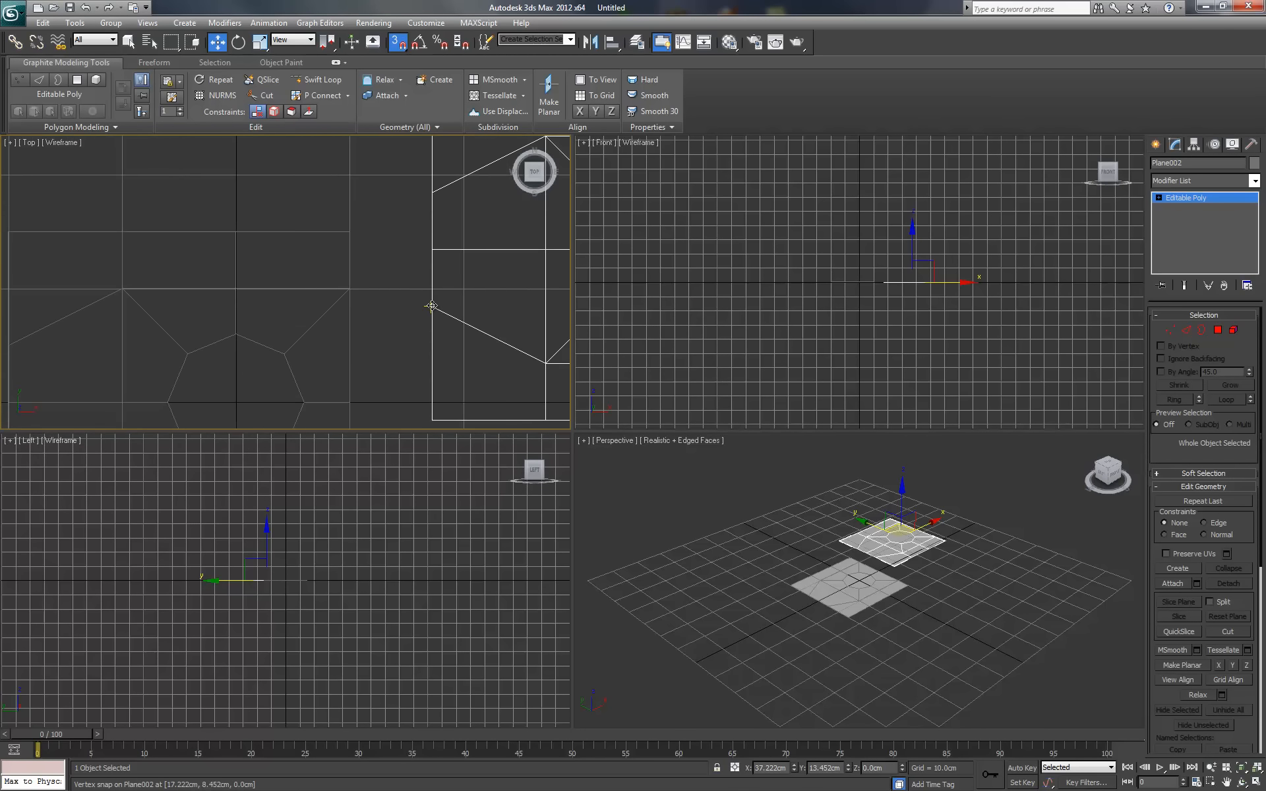
{"action": "left_click_drag", "start_coordinate": [431, 306], "coordinate": [350, 288]}
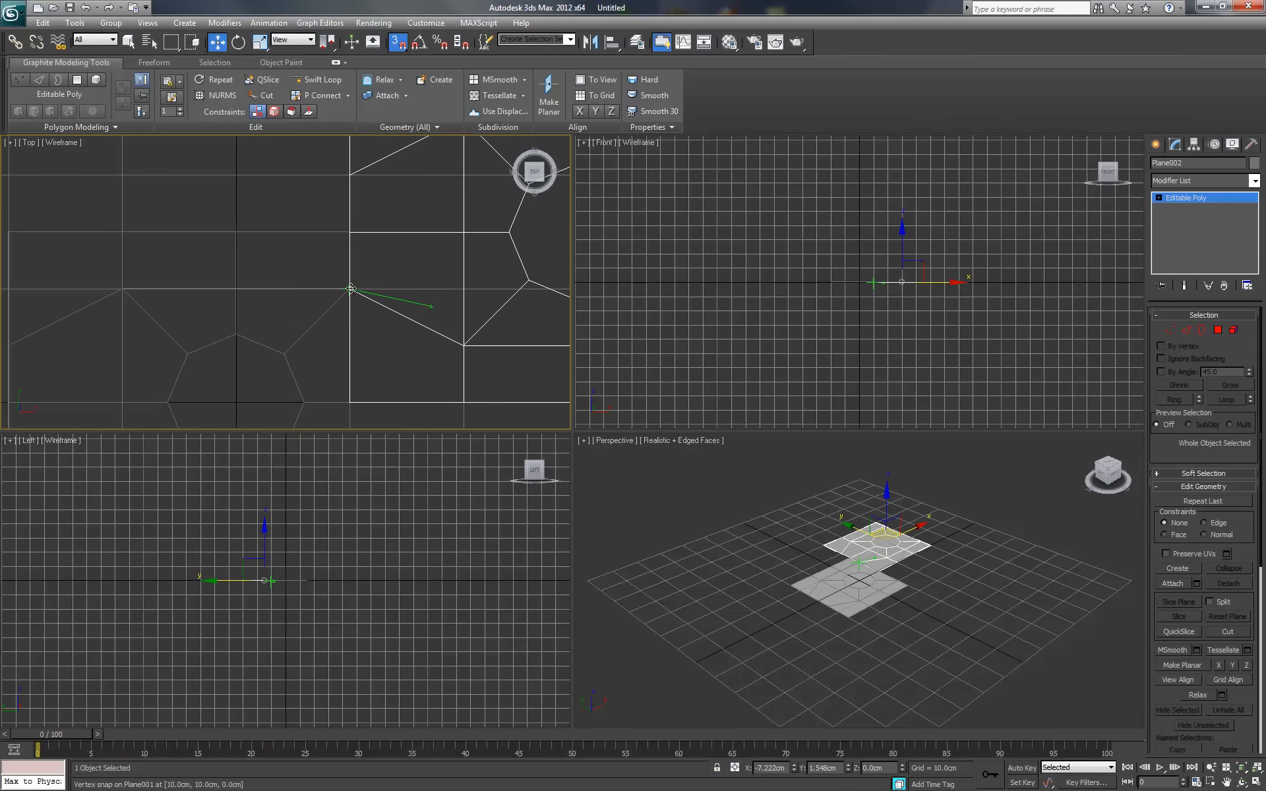
{"action": "scroll", "coordinate": [331, 322], "scroll_direction": "down", "scroll_amount": 5}
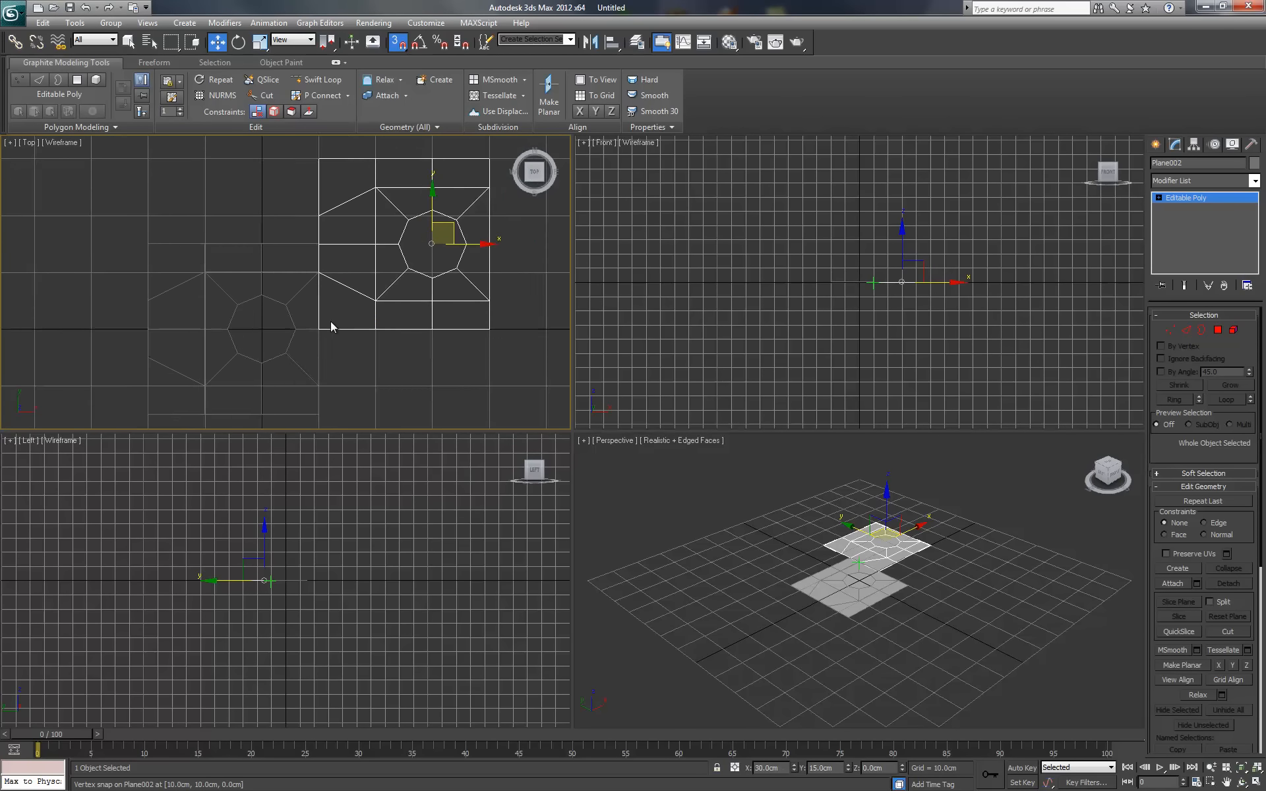
{"action": "key", "text": "g"}
{"action": "middle_click_drag", "start_coordinate": [374, 339], "coordinate": [413, 322]}
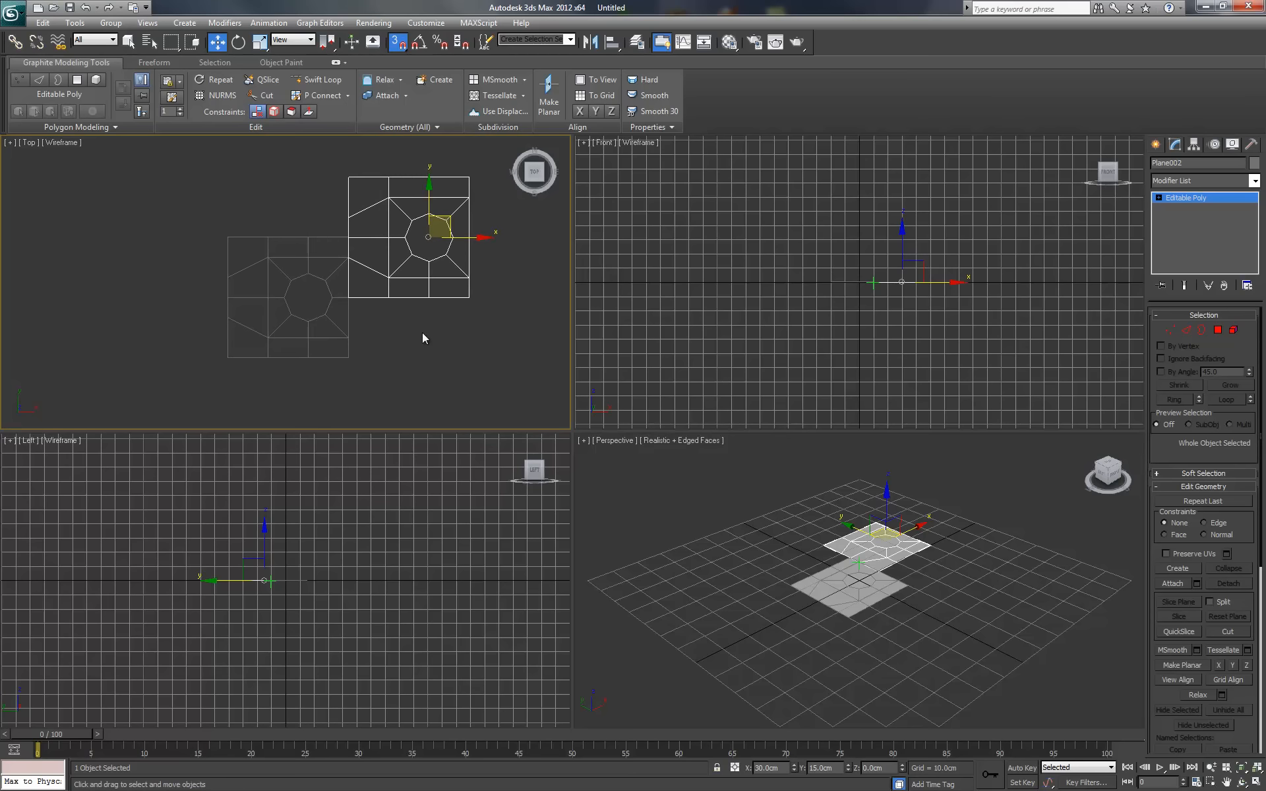
Clone the upper-right tile downward as a copy and snap it flush beneath its source
{"action": "key", "text": "s"}
{"action": "left_click_drag", "start_coordinate": [428, 189], "coordinate": [430, 378], "text": "shift"}
{"action": "left_click", "coordinate": [643, 457]}
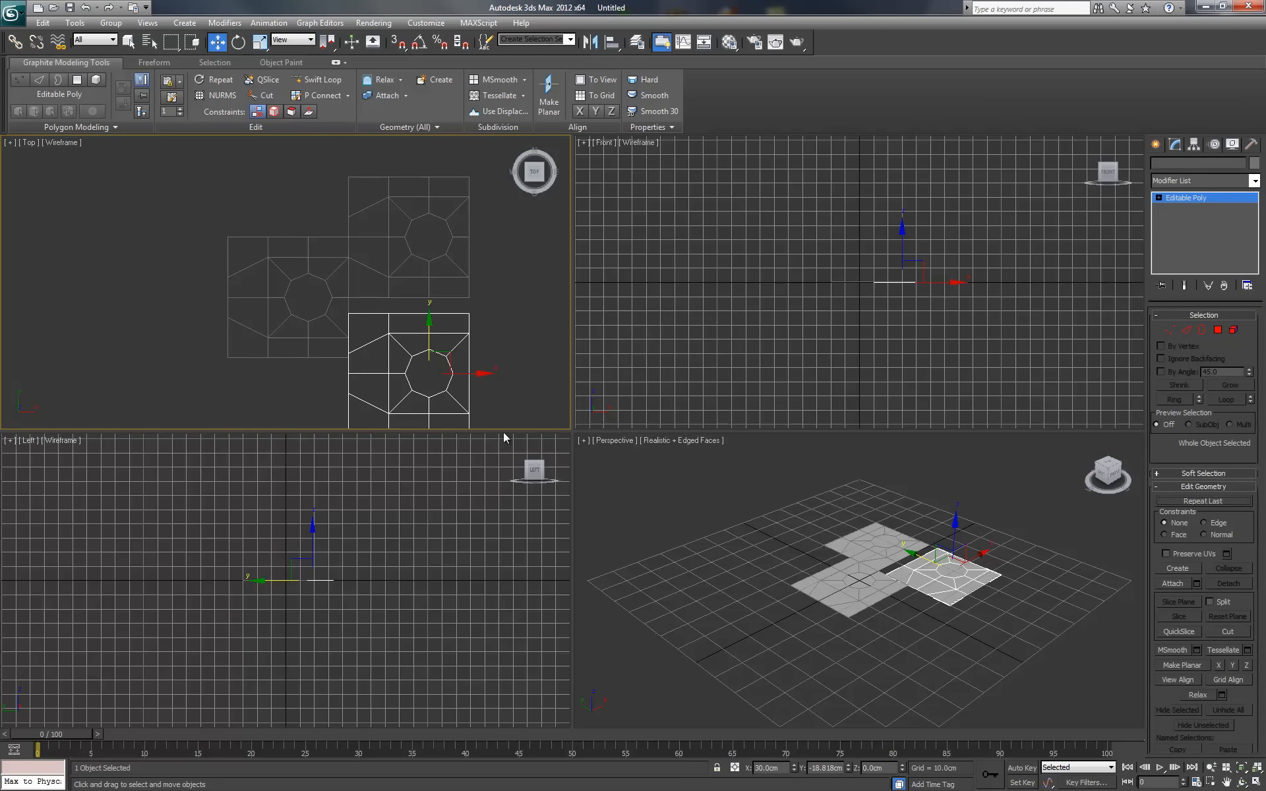
{"action": "key", "text": "s"}
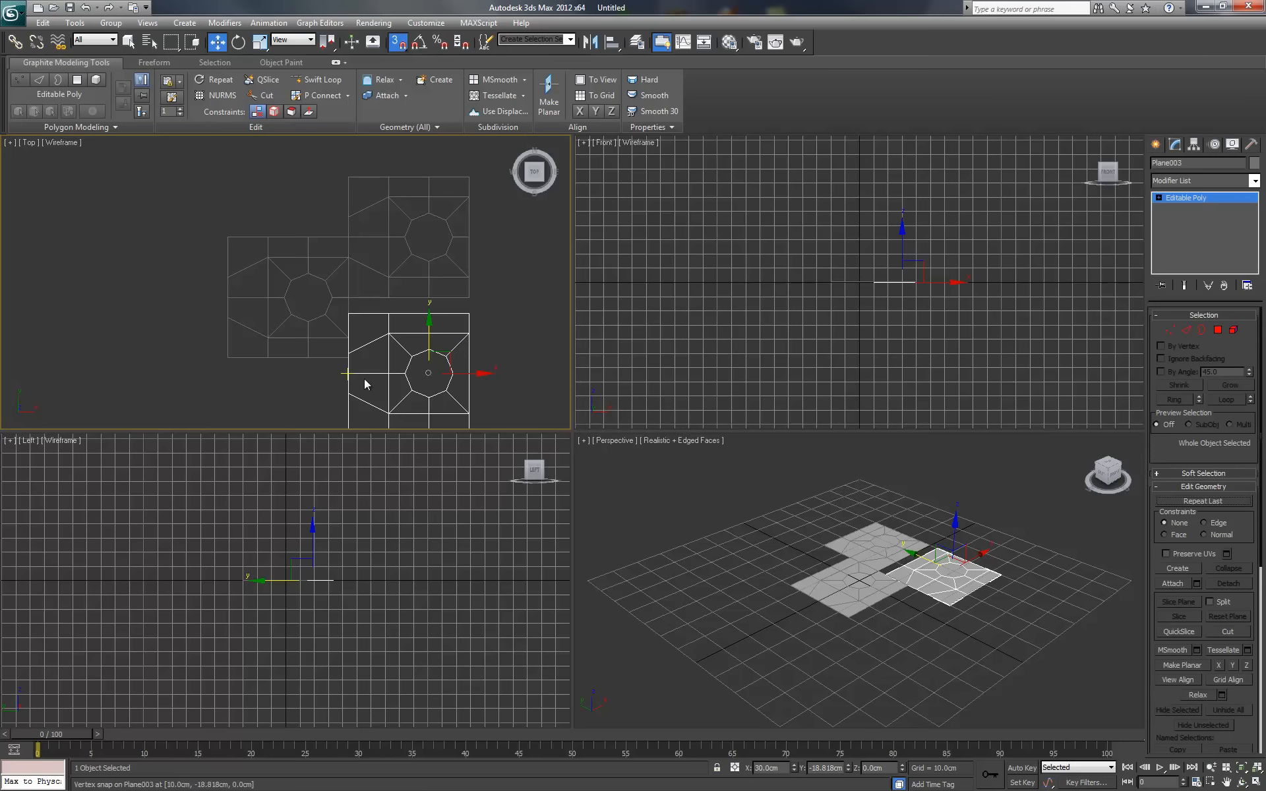
{"action": "left_click_drag", "start_coordinate": [350, 375], "coordinate": [351, 365]}
{"action": "key", "text": "s"}
{"action": "scroll", "coordinate": [353, 291], "scroll_direction": "down", "scroll_amount": 3}
Clone the two stacked right-hand tiles together as copies on the left side of the original tile
{"action": "left_click_drag", "start_coordinate": [461, 235], "coordinate": [383, 359]}
{"action": "left_click_drag", "start_coordinate": [400, 308], "coordinate": [225, 300], "text": "shift"}
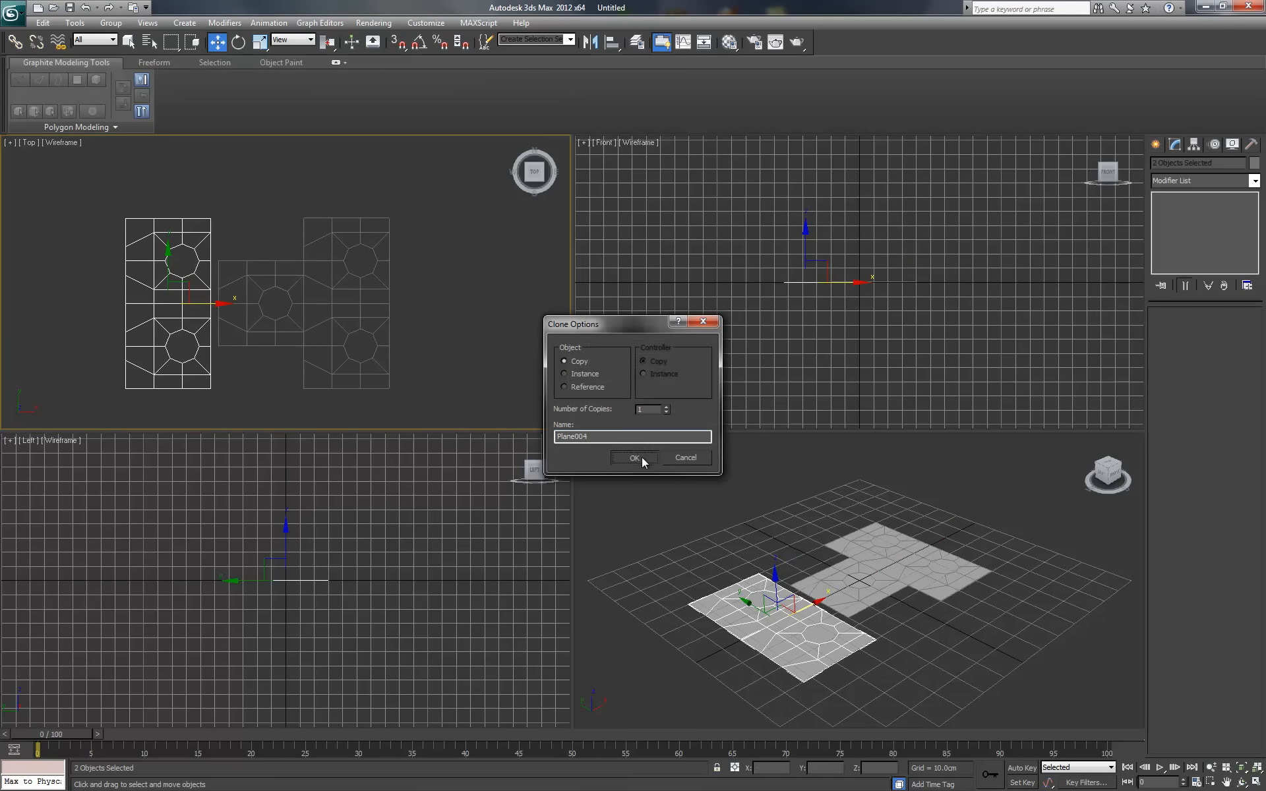
{"action": "left_click", "coordinate": [642, 457]}
{"action": "left_click", "coordinate": [273, 375]}
{"action": "middle_click_drag", "start_coordinate": [271, 378], "coordinate": [321, 350]}
Snap the upper and lower left-hand tiles one by one against the centre tile's left edge
{"action": "key", "text": "s"}
{"action": "scroll", "coordinate": [319, 302], "scroll_direction": "down", "scroll_amount": 2}
{"action": "scroll", "coordinate": [306, 314], "scroll_direction": "up", "scroll_amount": 4}
{"action": "left_click_drag", "start_coordinate": [292, 313], "coordinate": [306, 313]}
{"action": "left_click", "coordinate": [304, 336]}
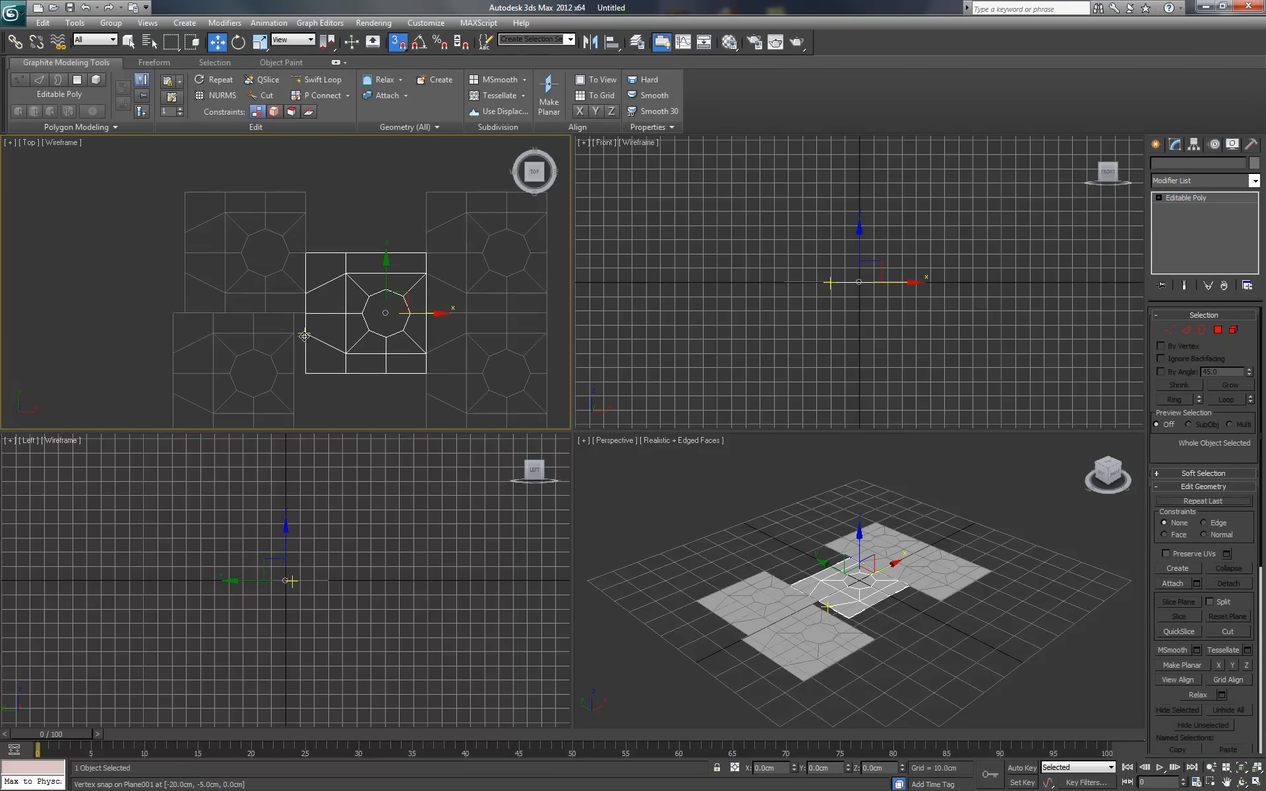
{"action": "left_click", "coordinate": [349, 386]}
{"action": "left_click", "coordinate": [294, 313]}
{"action": "left_click_drag", "start_coordinate": [294, 313], "coordinate": [305, 313]}
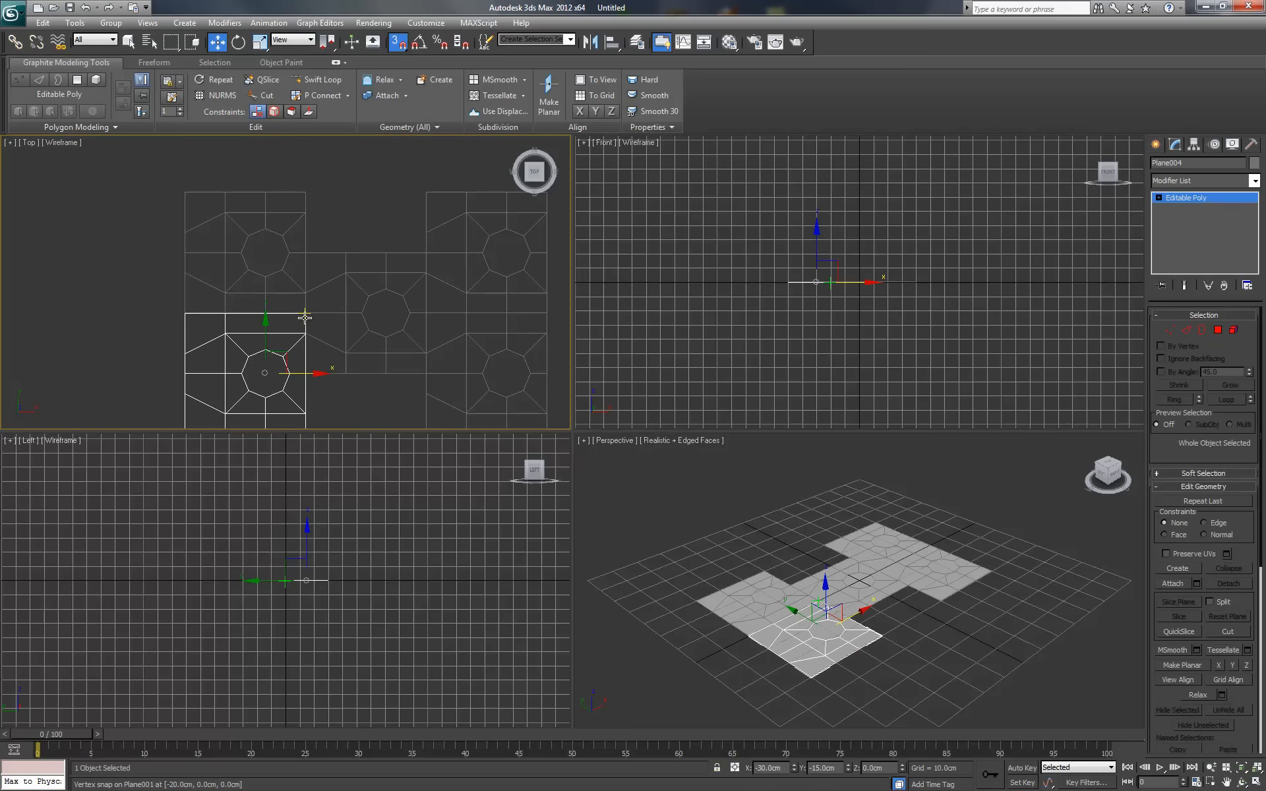
{"action": "left_click", "coordinate": [368, 412]}
{"action": "key", "text": "z"}
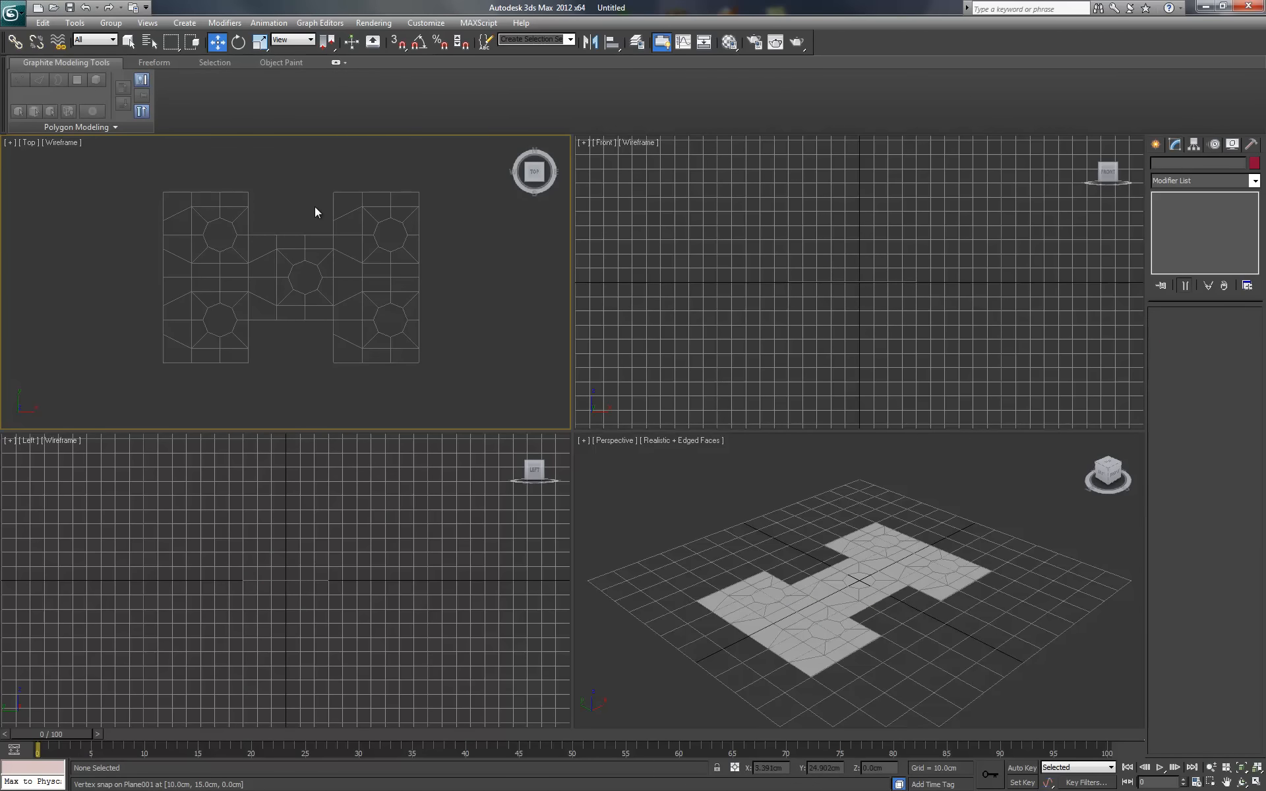
Clone the centre tile upward as a copy and snap it flush above the original
{"action": "left_click", "coordinate": [336, 244]}
{"action": "left_click_drag", "start_coordinate": [303, 268], "coordinate": [303, 182], "text": "shift"}
{"action": "left_click", "coordinate": [634, 455]}
{"action": "left_click_drag", "start_coordinate": [307, 229], "coordinate": [307, 171]}
{"action": "key", "text": "s"}
{"action": "left_click", "coordinate": [343, 257]}
{"action": "left_click", "coordinate": [331, 253]}
{"action": "left_click_drag", "start_coordinate": [331, 254], "coordinate": [331, 312]}
{"action": "left_click", "coordinate": [386, 230]}
{"action": "middle_click_drag", "start_coordinate": [366, 286], "coordinate": [366, 201]}
{"action": "key", "text": "s"}
Clone the centre tile downward as a copy and snap it flush below the original
{"action": "middle_click_drag", "start_coordinate": [349, 276], "coordinate": [349, 255]}
{"action": "left_click", "coordinate": [321, 273]}
{"action": "left_click_drag", "start_coordinate": [304, 240], "coordinate": [304, 331], "text": "shift"}
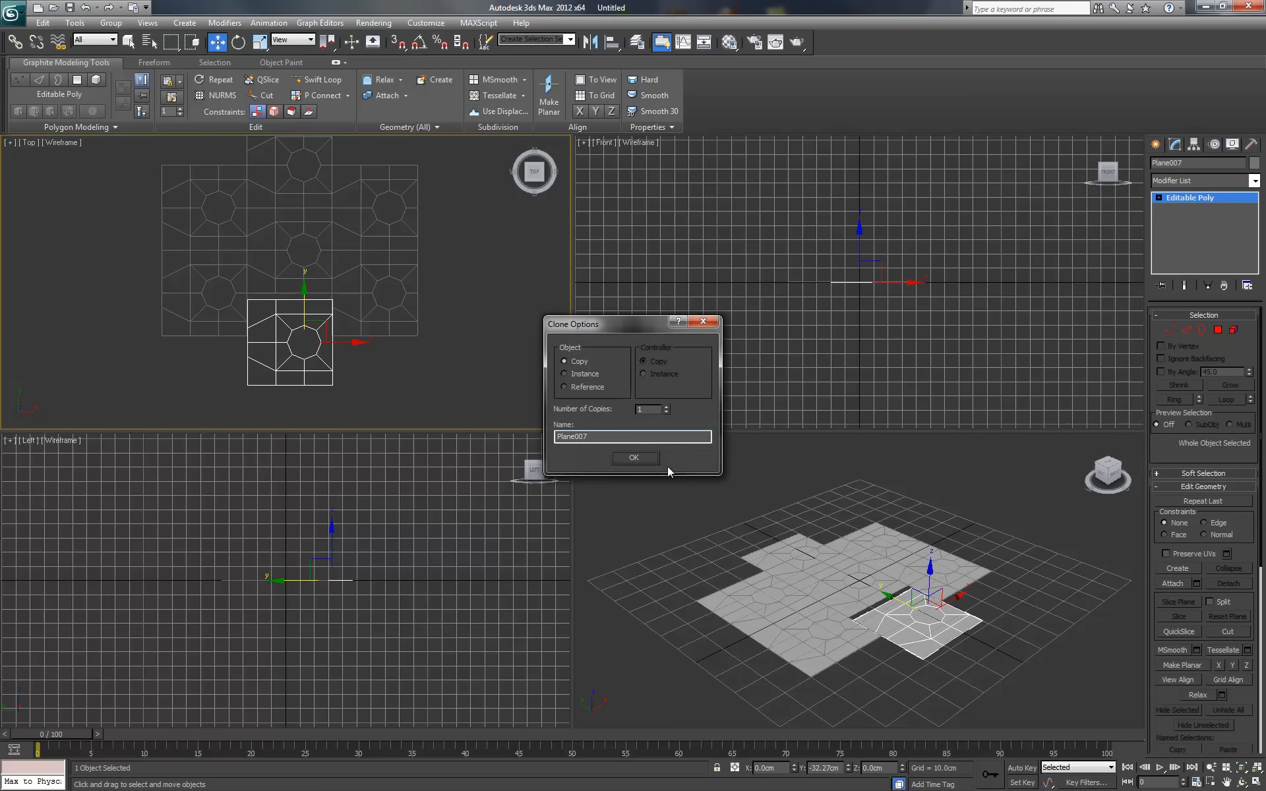
{"action": "left_click", "coordinate": [634, 457]}
{"action": "left_click", "coordinate": [391, 371]}
{"action": "key", "text": "s"}
{"action": "left_click_drag", "start_coordinate": [332, 300], "coordinate": [331, 293]}
{"action": "scroll", "coordinate": [290, 277], "scroll_direction": "down", "scroll_amount": 2}
Clone the uppermost tiles of the left and right columns upward as copies and snap them flush above their columns
{"action": "middle_click_drag", "start_coordinate": [290, 277], "coordinate": [290, 336]}
{"action": "left_click", "coordinate": [216, 277]}
{"action": "left_click", "coordinate": [357, 267], "text": "ctrl"}
{"action": "left_click_drag", "start_coordinate": [358, 287], "coordinate": [357, 184], "text": "shift"}
{"action": "left_click", "coordinate": [635, 458]}
{"action": "left_click_drag", "start_coordinate": [317, 215], "coordinate": [317, 258]}
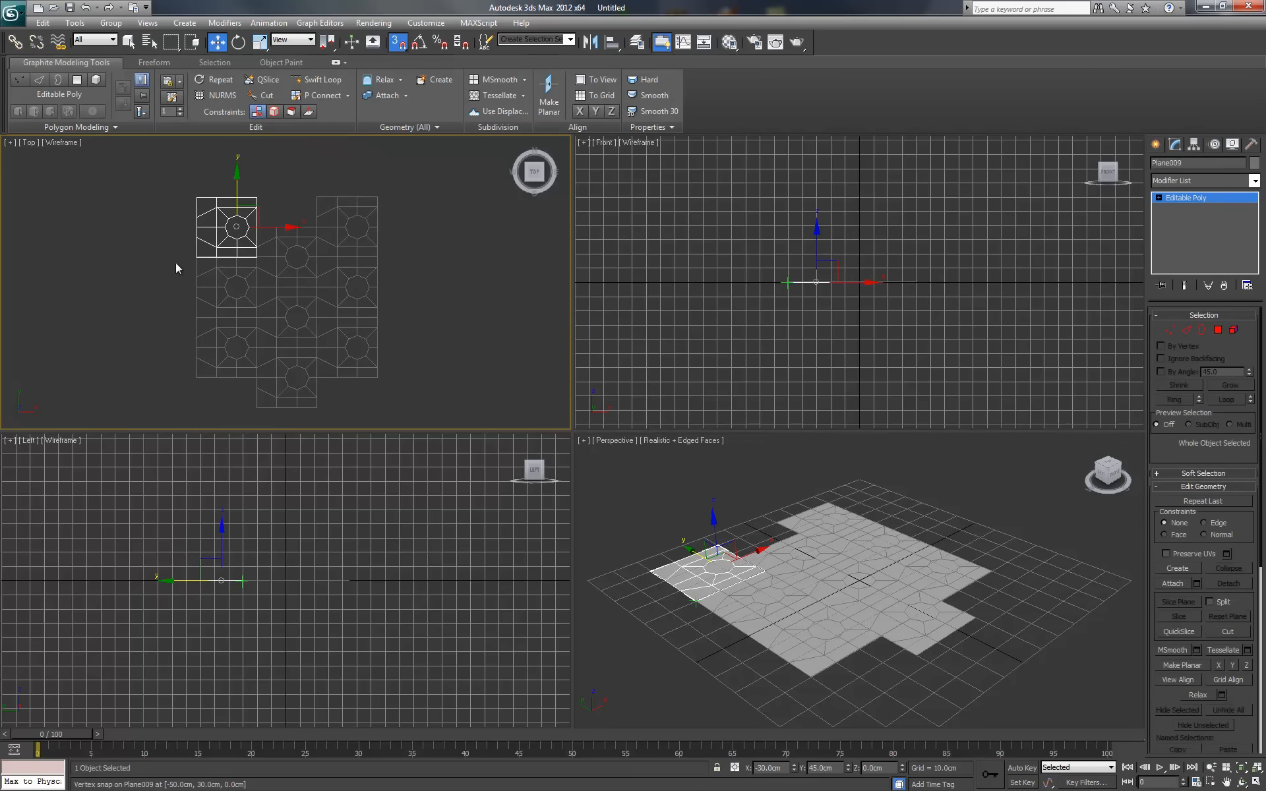
{"action": "left_click", "coordinate": [148, 316]}
{"action": "middle_click_drag", "start_coordinate": [148, 321], "coordinate": [144, 262]}
{"action": "key", "text": "s"}
Clone the lowest tiles of the left and right columns together as copies below their columns
{"action": "left_click", "coordinate": [229, 308]}
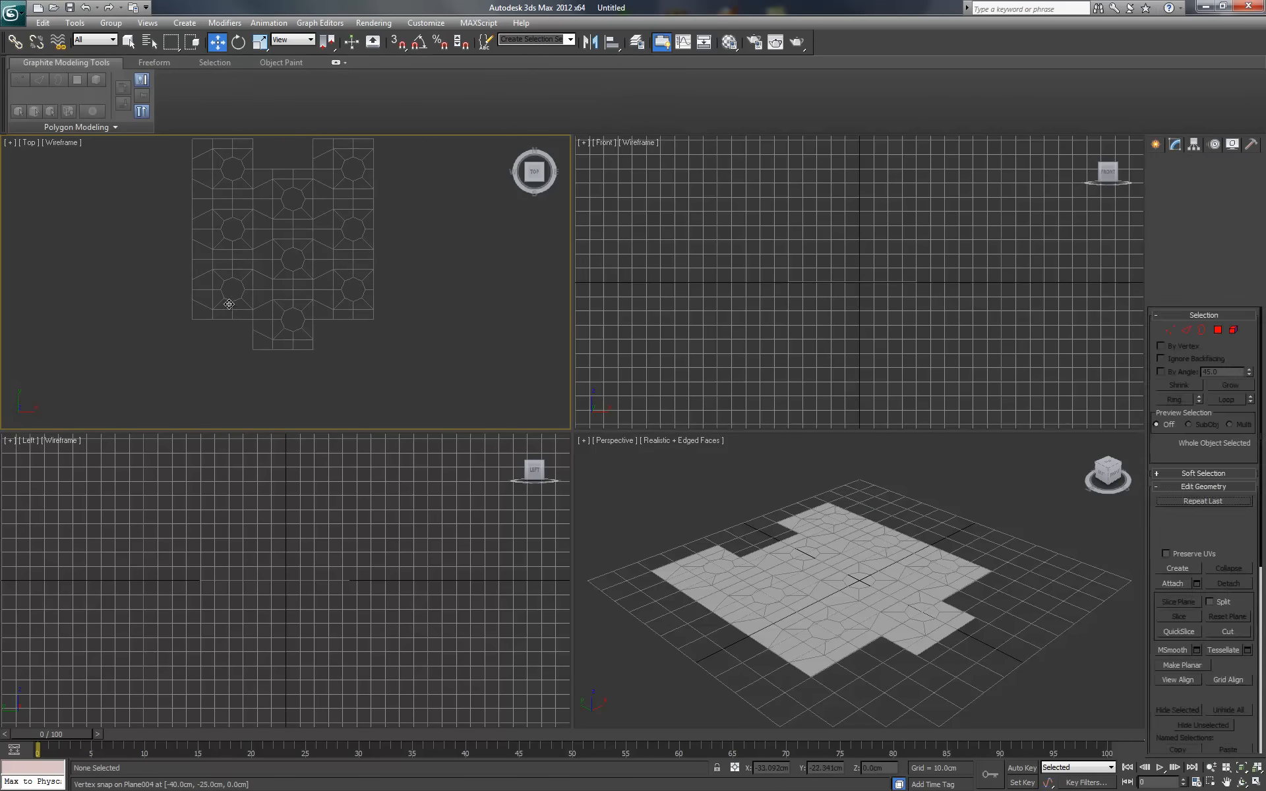
{"action": "left_click", "coordinate": [358, 294], "text": "ctrl"}
{"action": "left_click_drag", "start_coordinate": [283, 248], "coordinate": [283, 310], "text": "shift"}
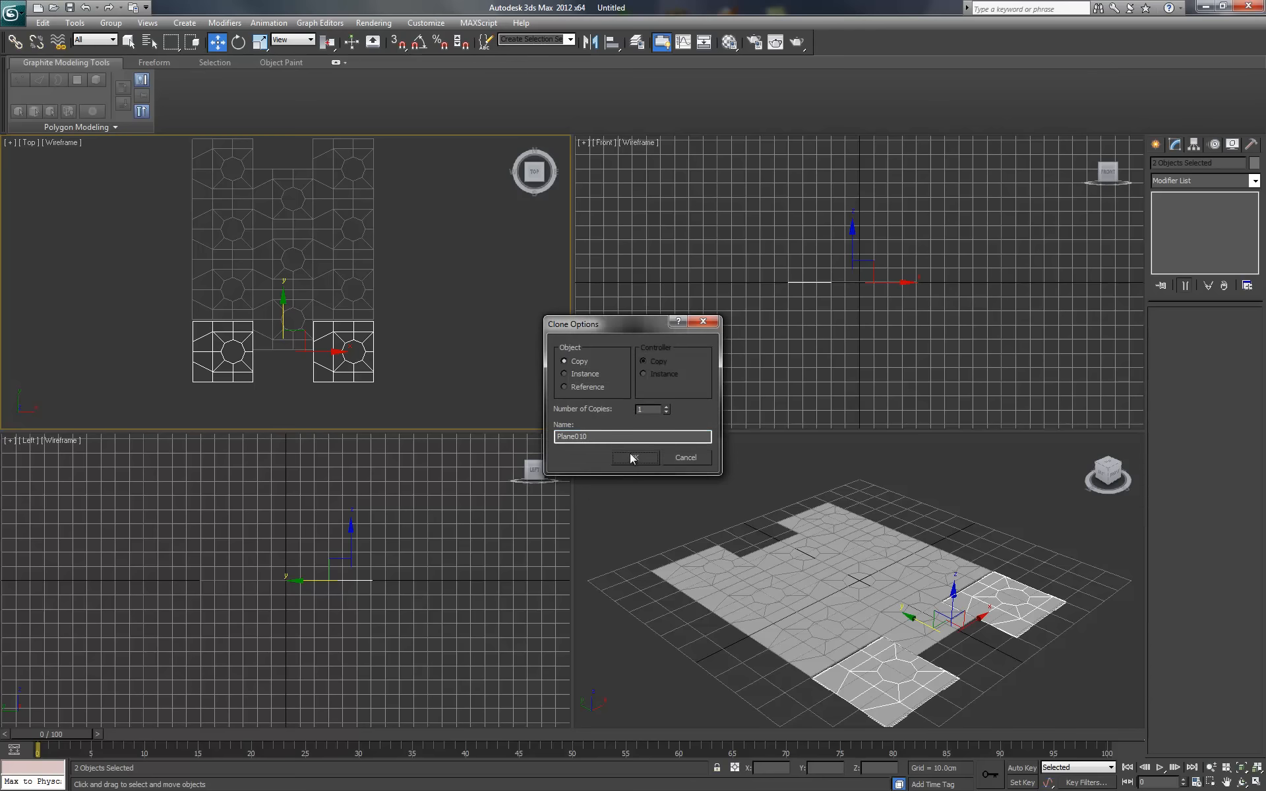
{"action": "left_click", "coordinate": [631, 457]}
{"action": "left_click", "coordinate": [429, 360]}
{"action": "middle_click_drag", "start_coordinate": [400, 359], "coordinate": [398, 345]}
Snap the two new lowest tiles one by one flush under the left and right columns
{"action": "key", "text": "s"}
{"action": "scroll", "coordinate": [294, 330], "scroll_direction": "up", "scroll_amount": 5}
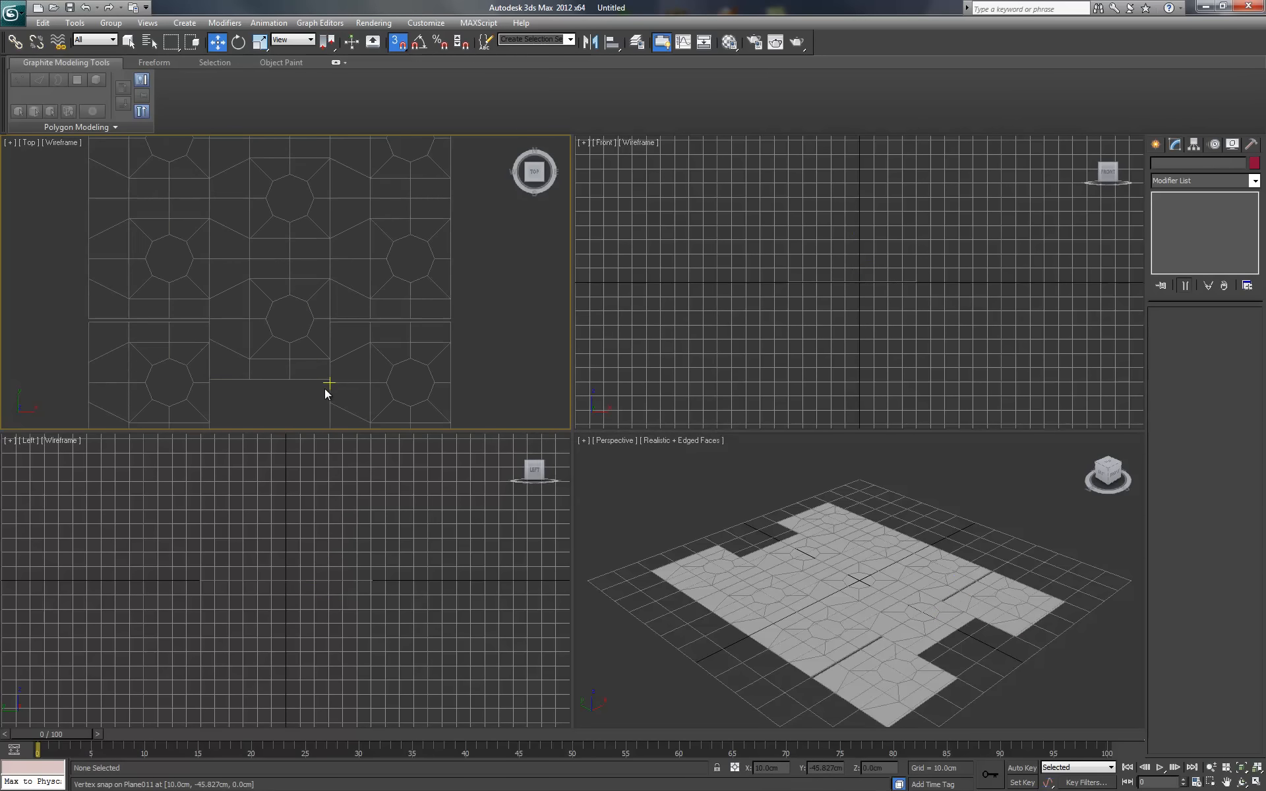
{"action": "left_click", "coordinate": [327, 383]}
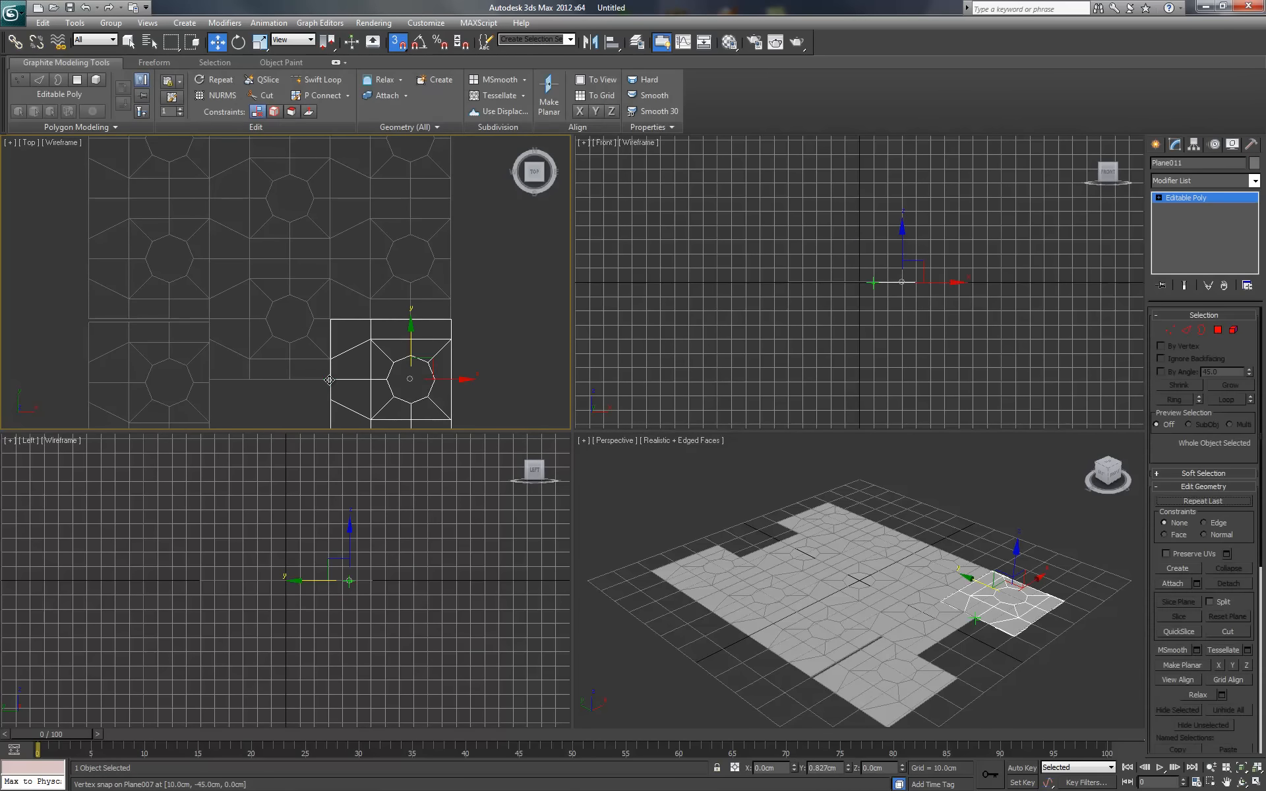
{"action": "left_click", "coordinate": [209, 382]}
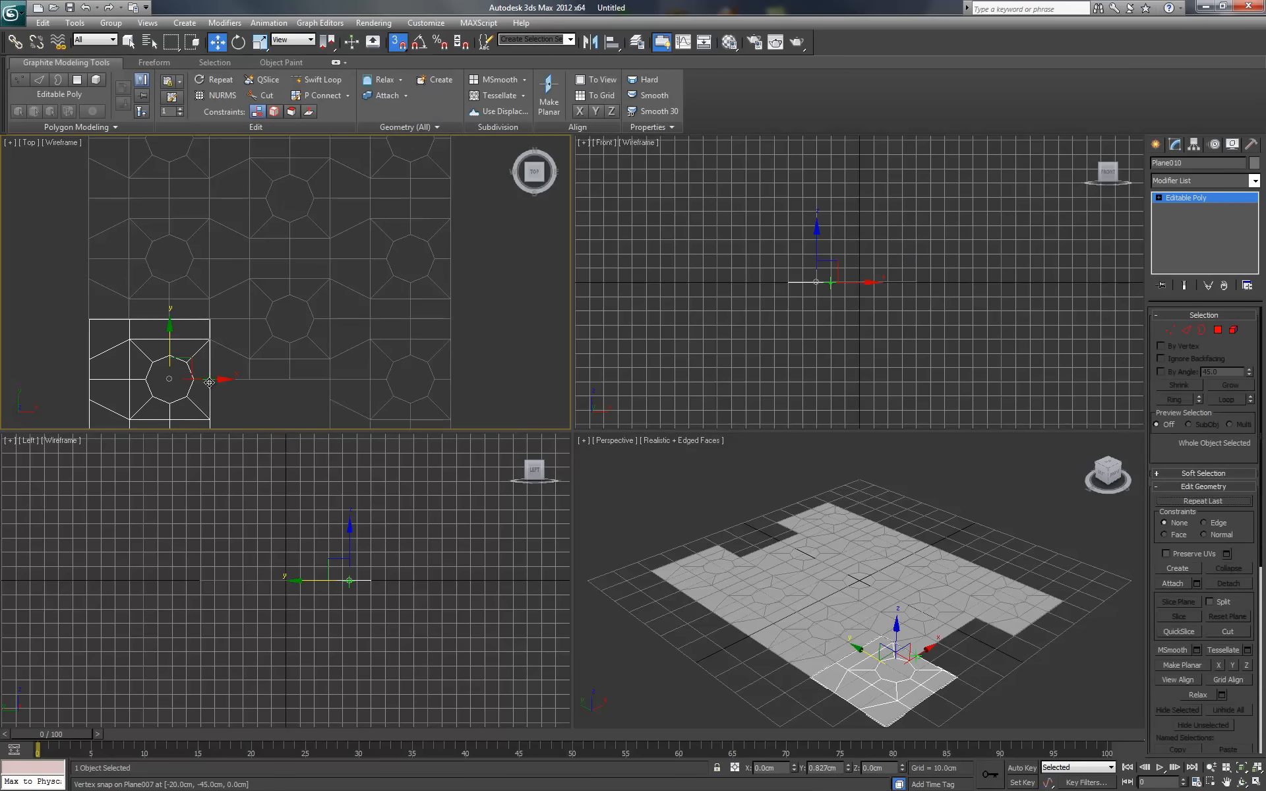
{"action": "left_click", "coordinate": [281, 411]}
{"action": "scroll", "coordinate": [320, 376], "scroll_direction": "down", "scroll_amount": 5}
{"action": "middle_click_drag", "start_coordinate": [305, 328], "coordinate": [299, 306]}
{"action": "key", "text": "s"}
{"action": "middle_click_drag", "start_coordinate": [398, 253], "coordinate": [388, 213]}
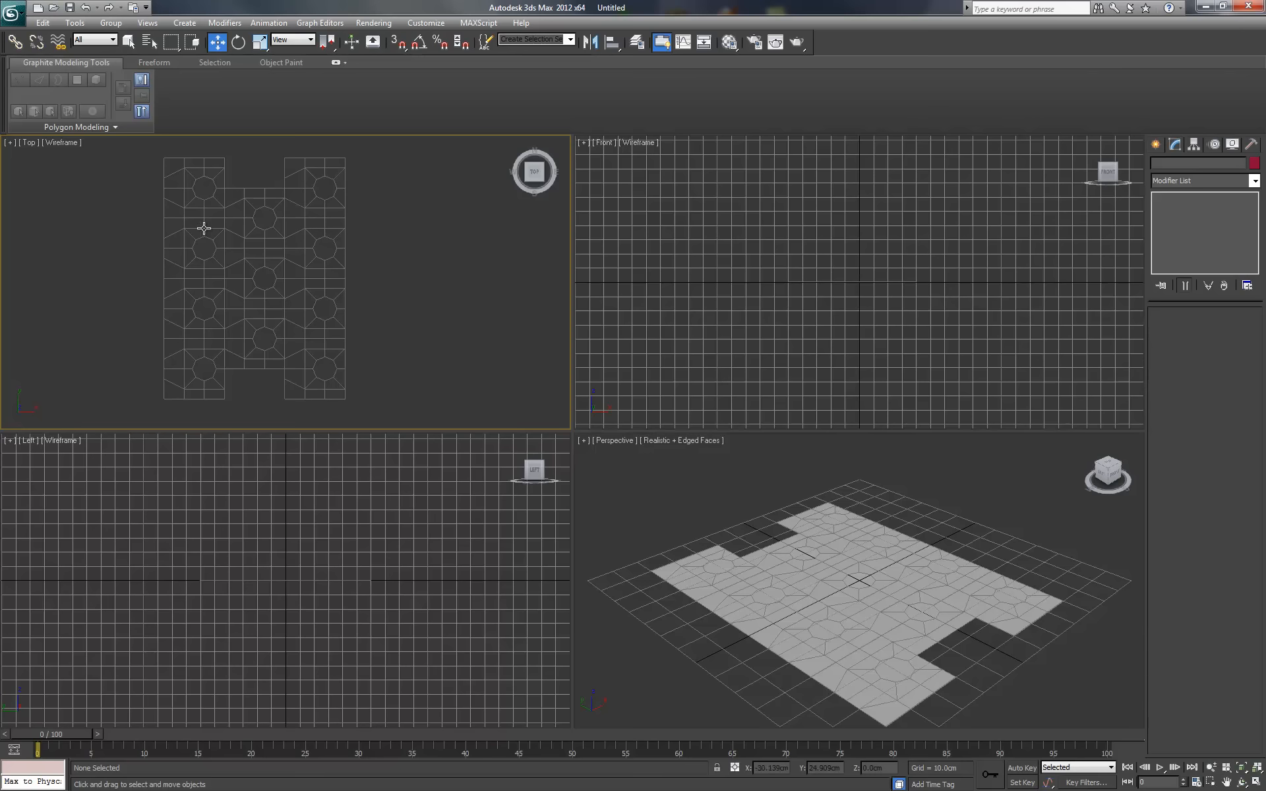
Clone the three-tile centre column as copies beyond both the right and left sides of the pattern
{"action": "left_click_drag", "start_coordinate": [256, 170], "coordinate": [262, 402]}
{"action": "mouse_move", "coordinate": [300, 278]}
{"action": "left_mouse_down", "text": "shift"}
{"action": "mouse_move", "coordinate": [429, 278]}
{"action": "mouse_move", "coordinate": [162, 277]}
{"action": "left_mouse_up", "text": "shift"}
{"action": "left_click", "coordinate": [631, 457]}
{"action": "left_click", "coordinate": [632, 458]}
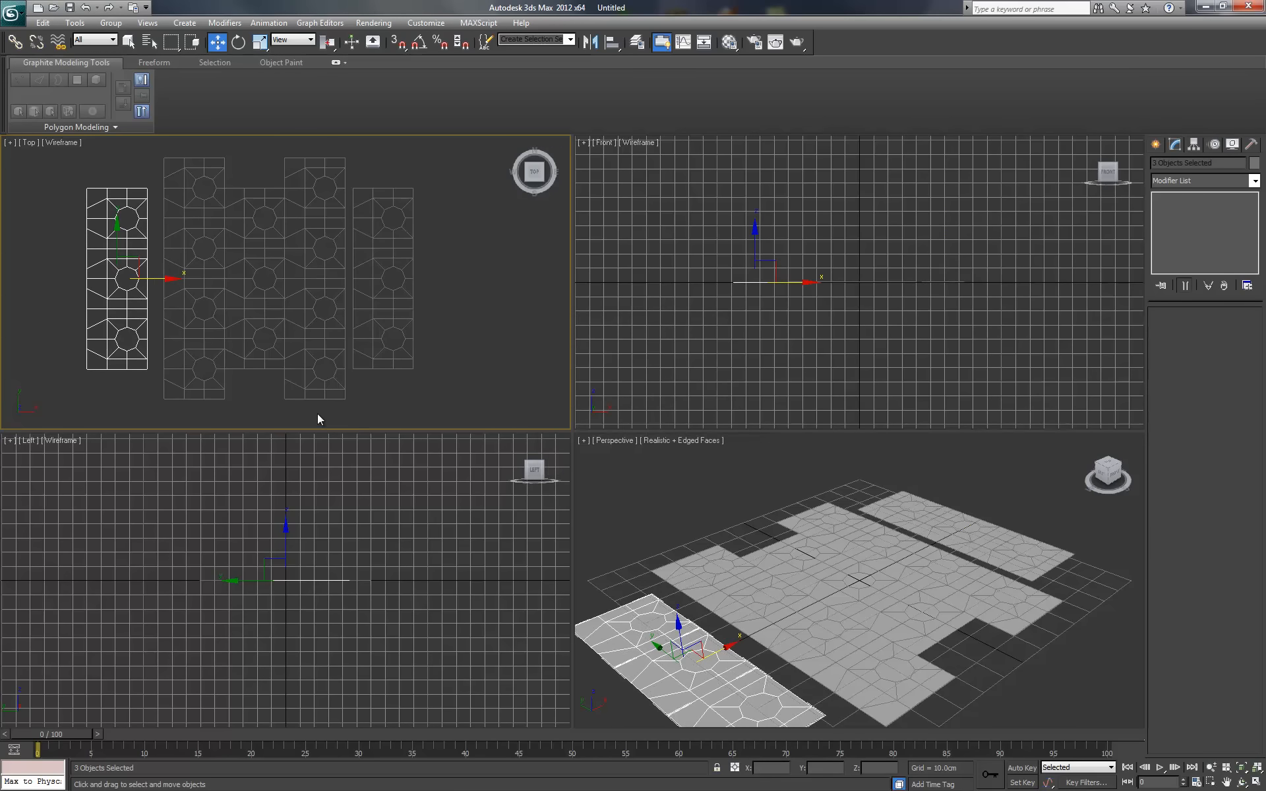
Clone the four-tile column as copies beyond the right end of the pattern and clear the selection
{"action": "left_click_drag", "start_coordinate": [327, 157], "coordinate": [327, 156]}
{"action": "left_click_drag", "start_coordinate": [352, 280], "coordinate": [491, 280], "text": "shift"}
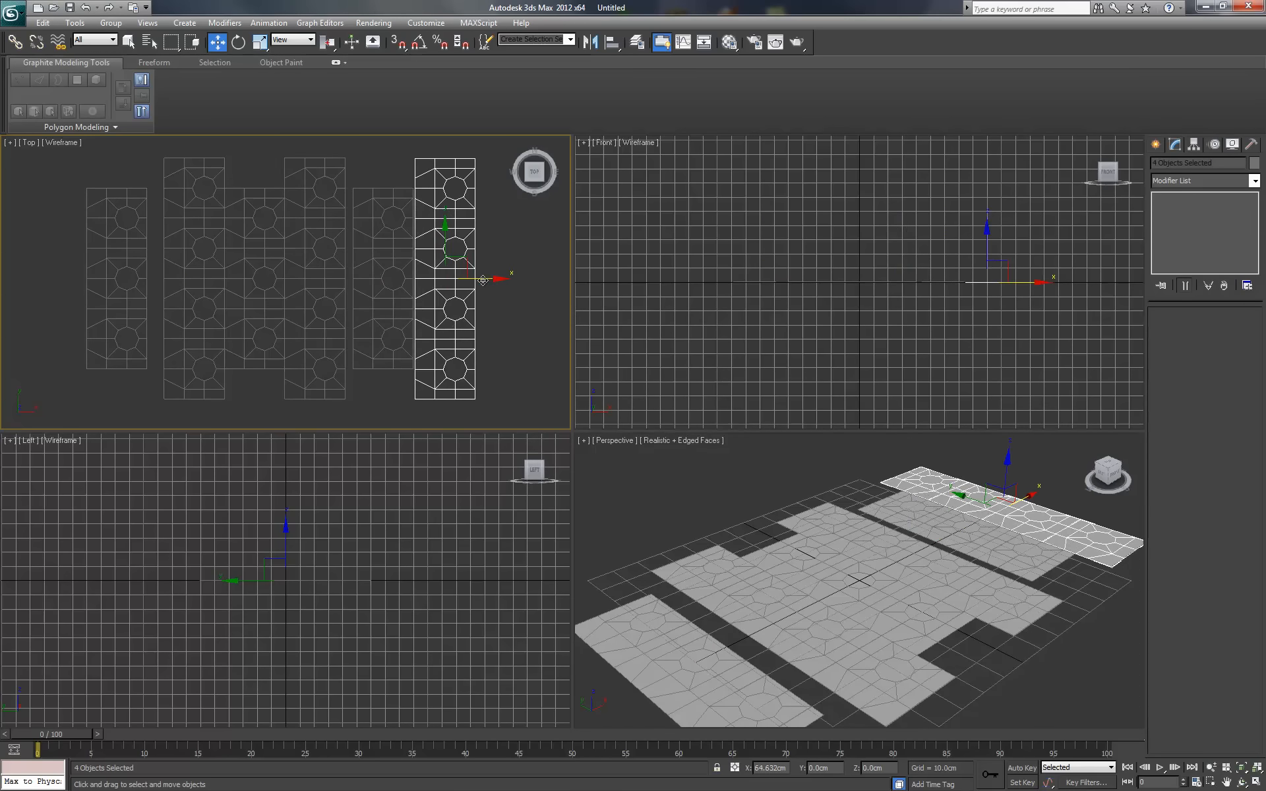
{"action": "left_click", "coordinate": [635, 457]}
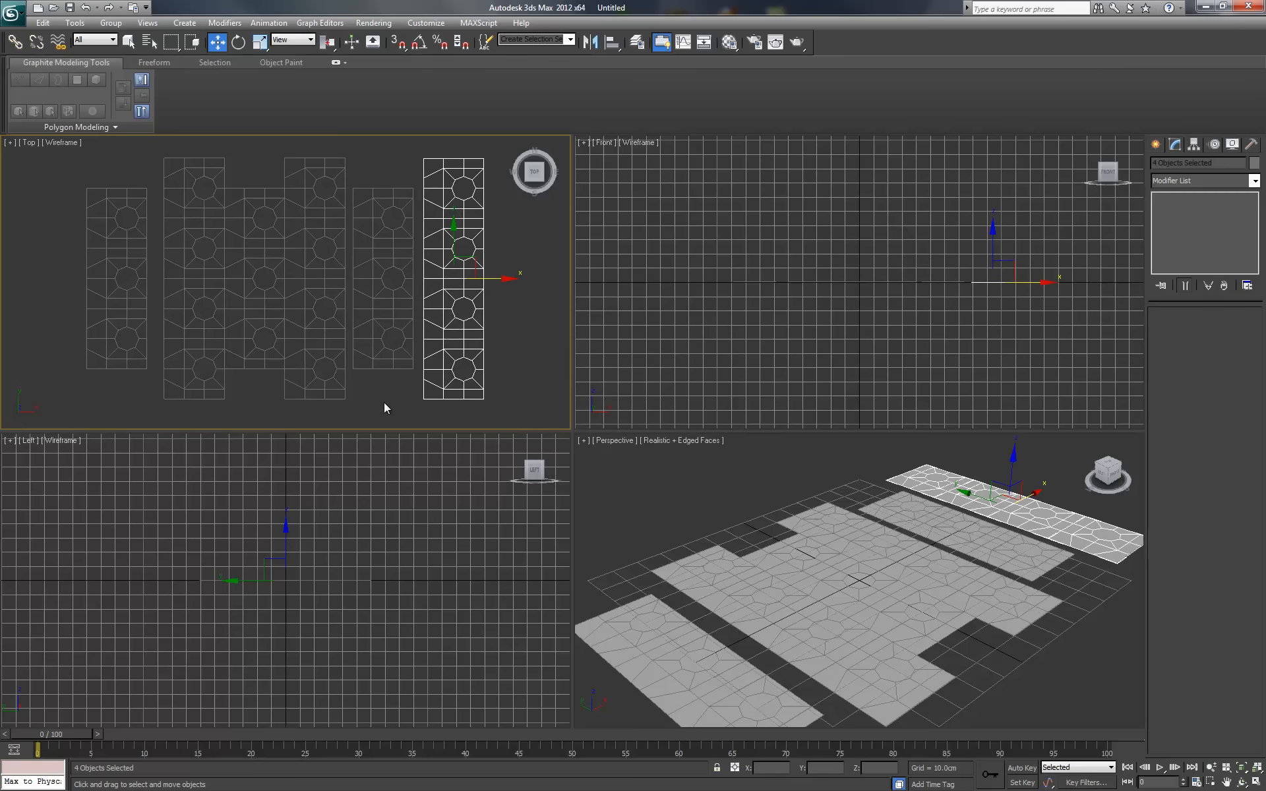
{"action": "left_click", "coordinate": [384, 404]}
Turn on vertex snapping and move the three tiles of the right-hand three-tile column flush against the main pattern
{"action": "left_click", "coordinate": [397, 41]}
{"action": "middle_click_drag", "start_coordinate": [384, 219], "coordinate": [380, 213]}
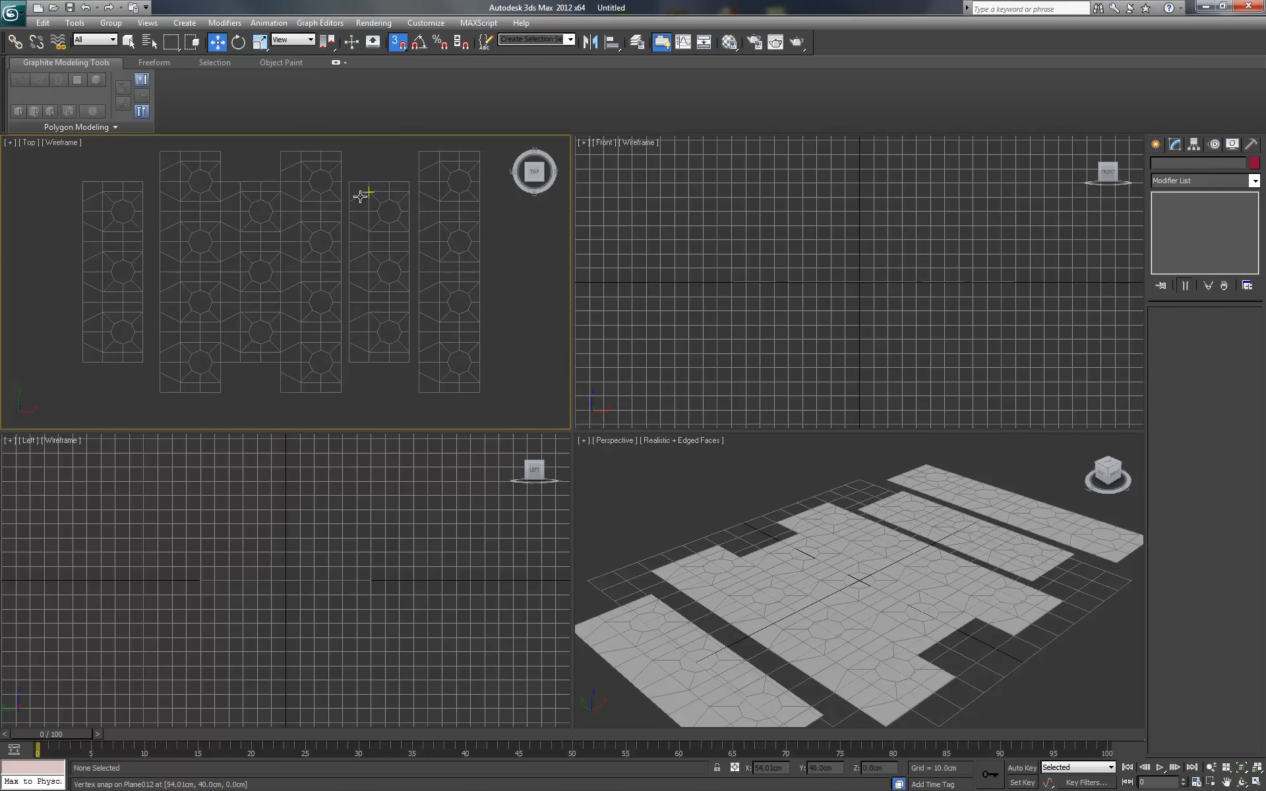
{"action": "left_click", "coordinate": [350, 207]}
{"action": "left_click", "coordinate": [347, 274]}
{"action": "left_click_drag", "start_coordinate": [349, 333], "coordinate": [341, 332]}
{"action": "left_click", "coordinate": [408, 398]}
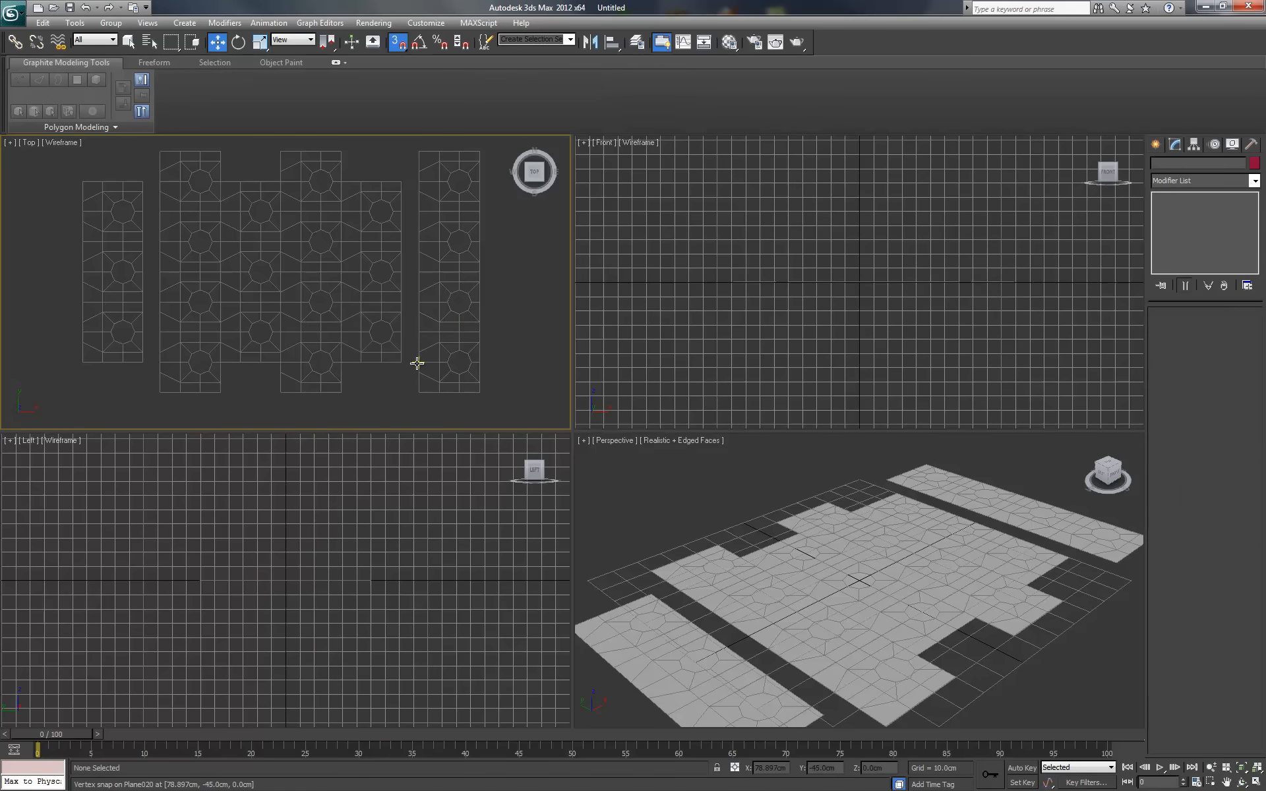
Snap the four tiles of the rightmost column one by one flush against the pattern's right edge
{"action": "left_click_drag", "start_coordinate": [417, 363], "coordinate": [401, 363]}
{"action": "left_click_drag", "start_coordinate": [416, 302], "coordinate": [408, 302]}
{"action": "left_click_drag", "start_coordinate": [419, 242], "coordinate": [408, 242]}
{"action": "left_click_drag", "start_coordinate": [419, 182], "coordinate": [402, 182]}
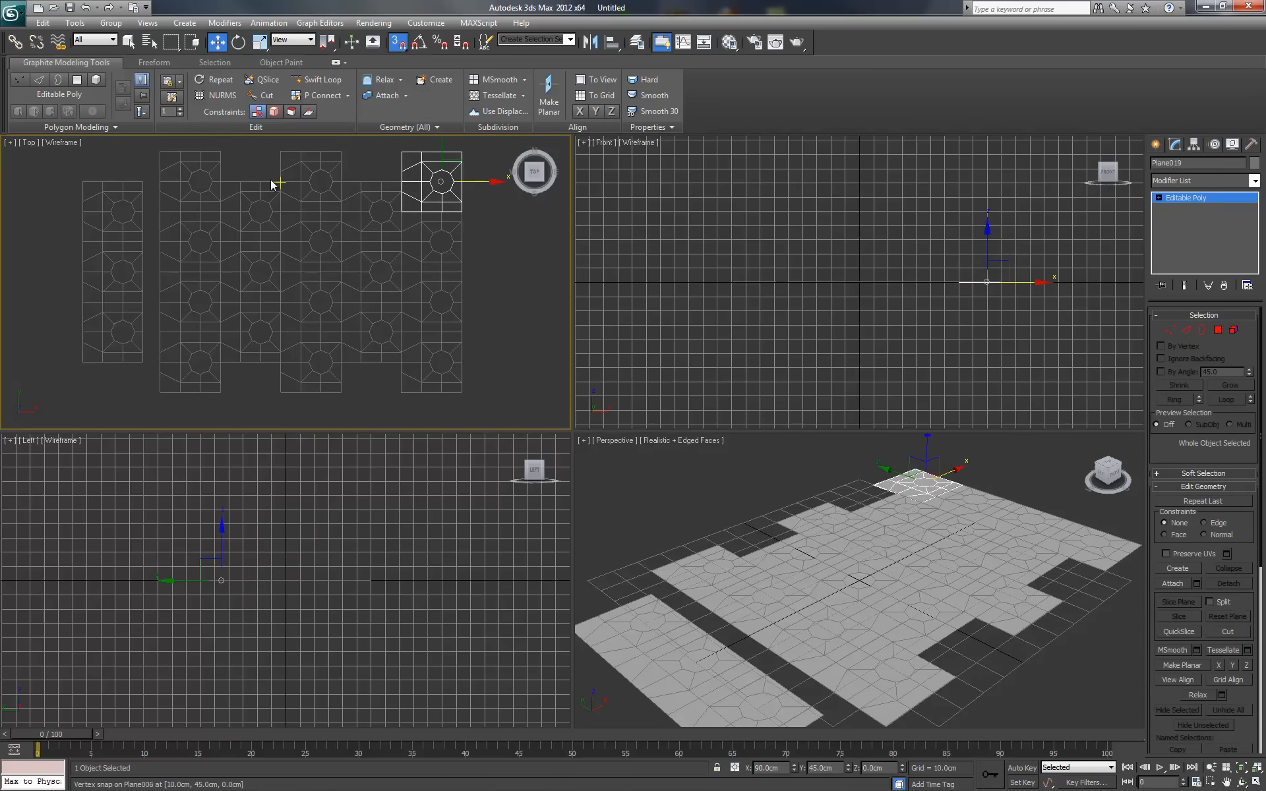
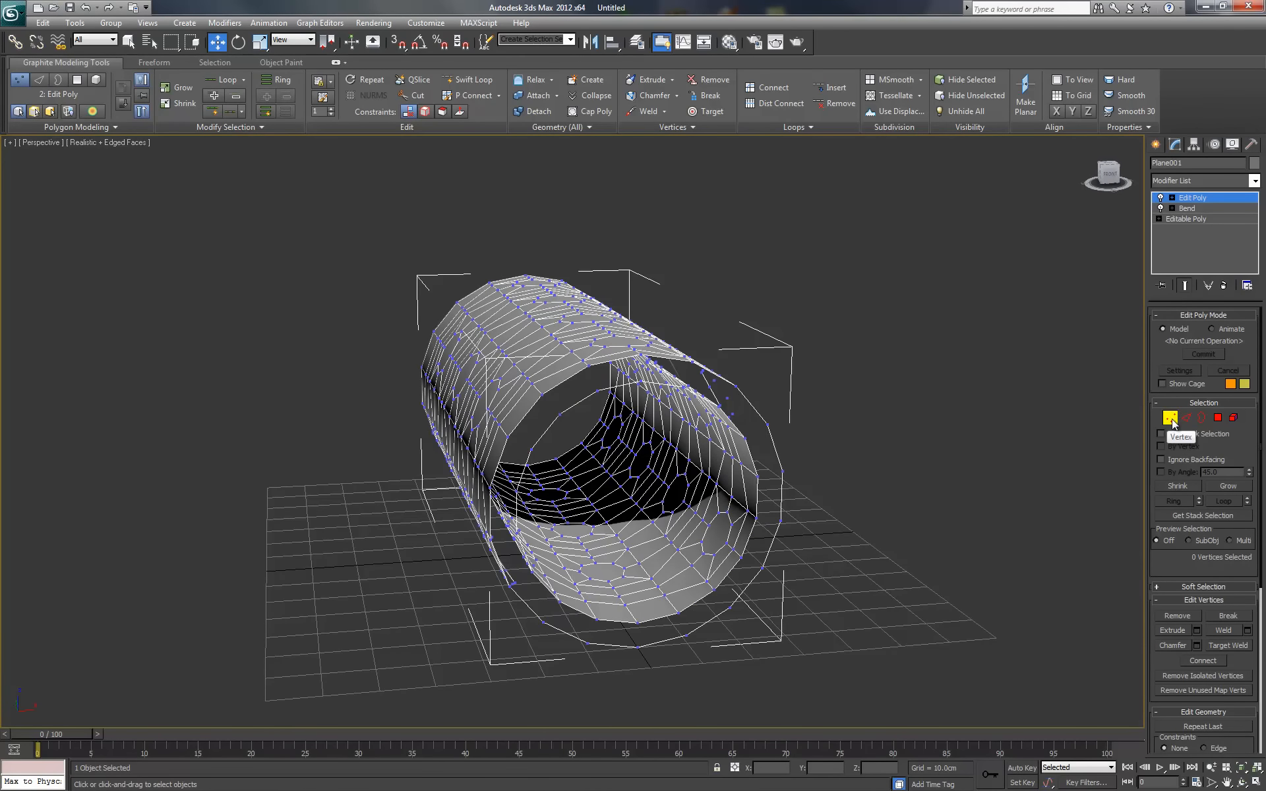
Bridge the inner and outer shell borders at the near end of the bent tube
{"action": "left_click", "coordinate": [1202, 418]}
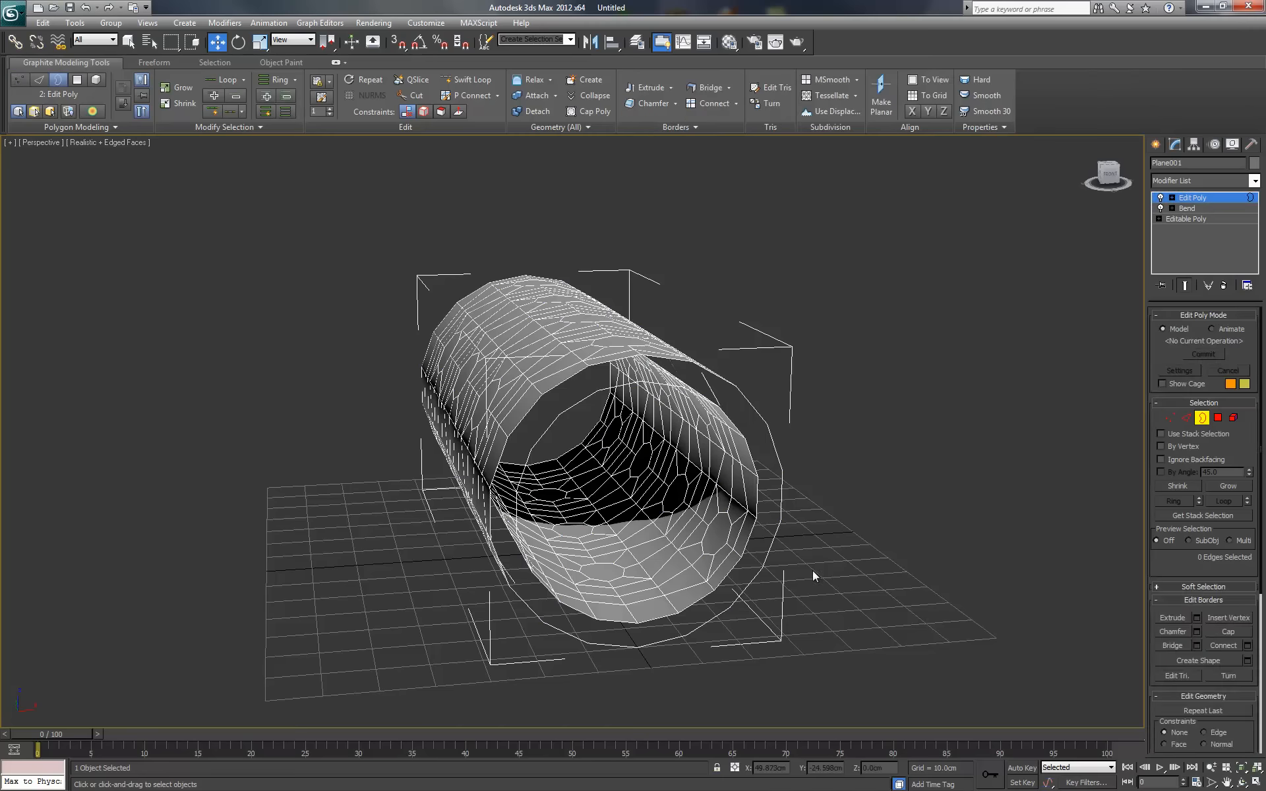
{"action": "left_click", "coordinate": [784, 479]}
{"action": "left_click", "coordinate": [756, 485], "text": "ctrl"}
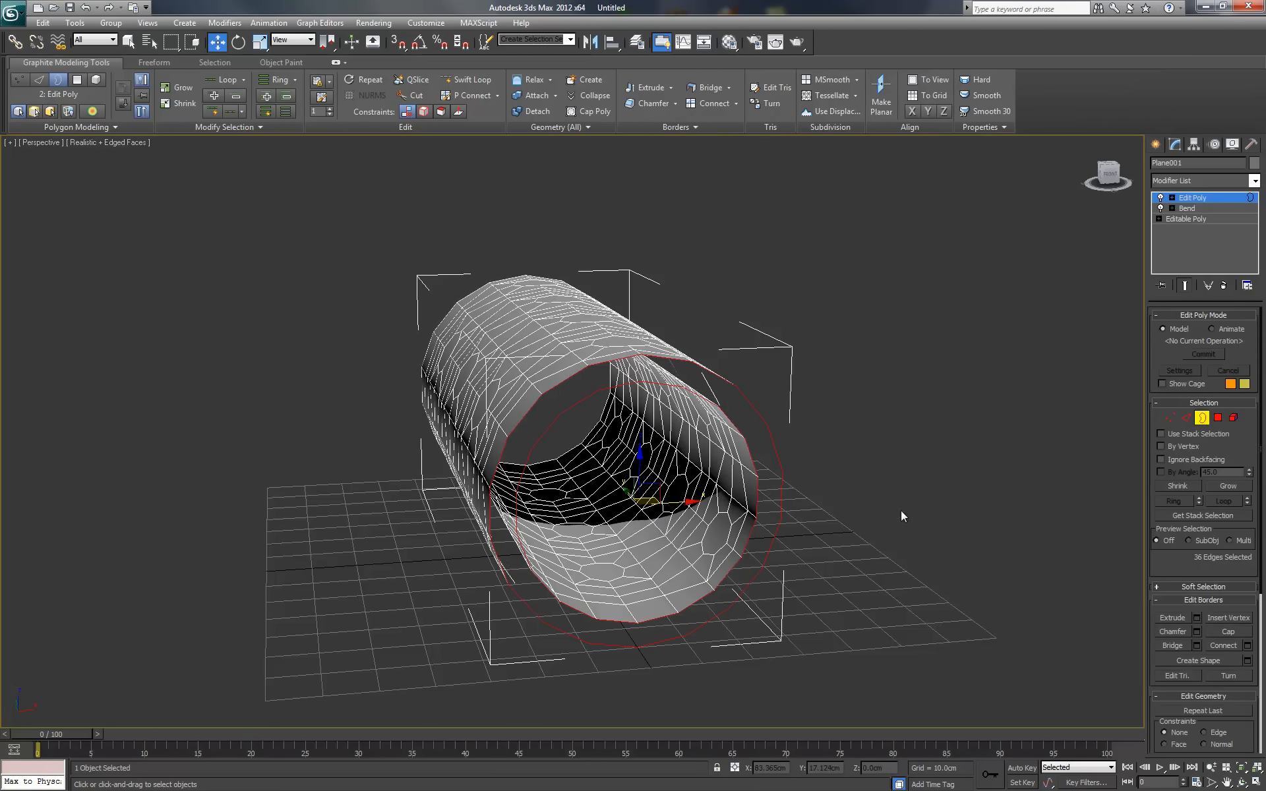
{"action": "left_click", "coordinate": [1160, 647]}
Bridge the inner and outer shell borders at the opposite end of the tube
{"action": "middle_click_drag", "start_coordinate": [441, 466], "coordinate": [643, 458], "text": "alt"}
{"action": "left_click", "coordinate": [466, 576]}
{"action": "left_click", "coordinate": [497, 547], "text": "ctrl"}
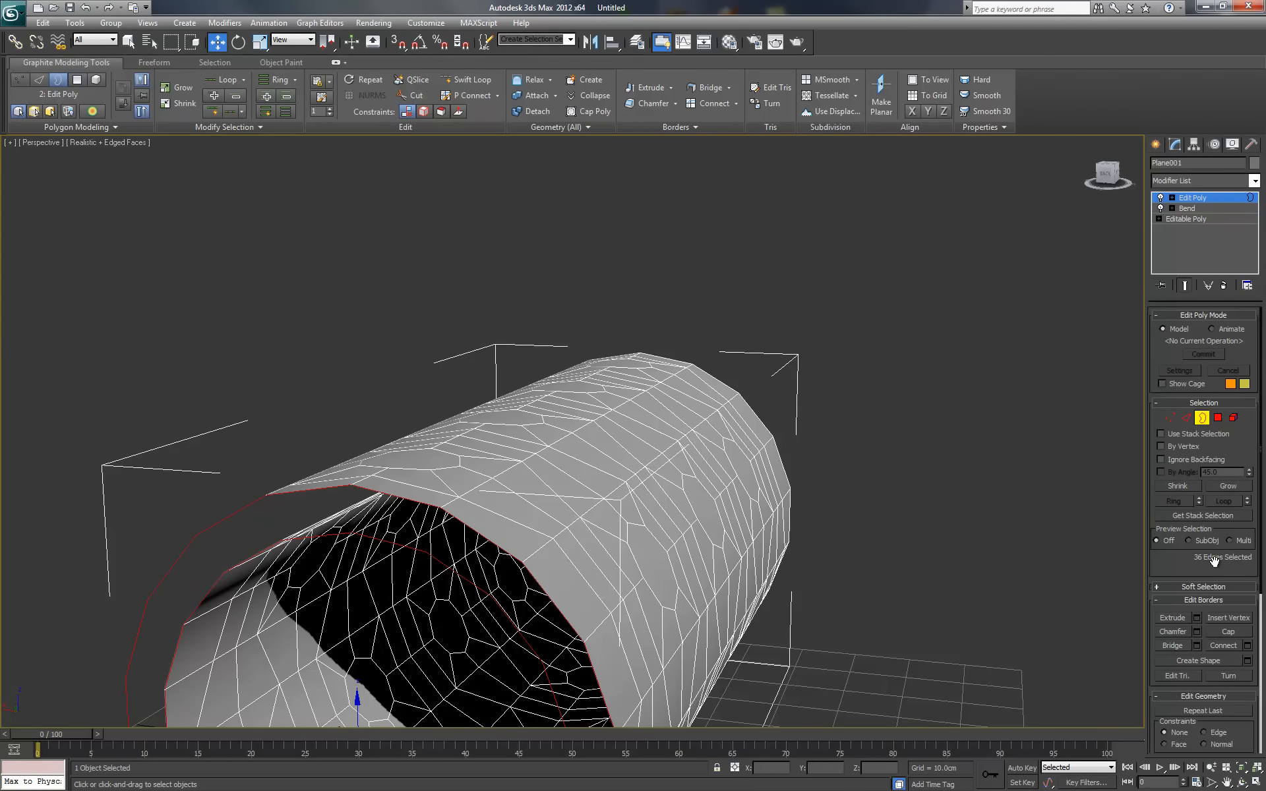
{"action": "left_click", "coordinate": [1176, 643]}
{"action": "scroll", "coordinate": [616, 574], "scroll_direction": "down", "scroll_amount": 5}
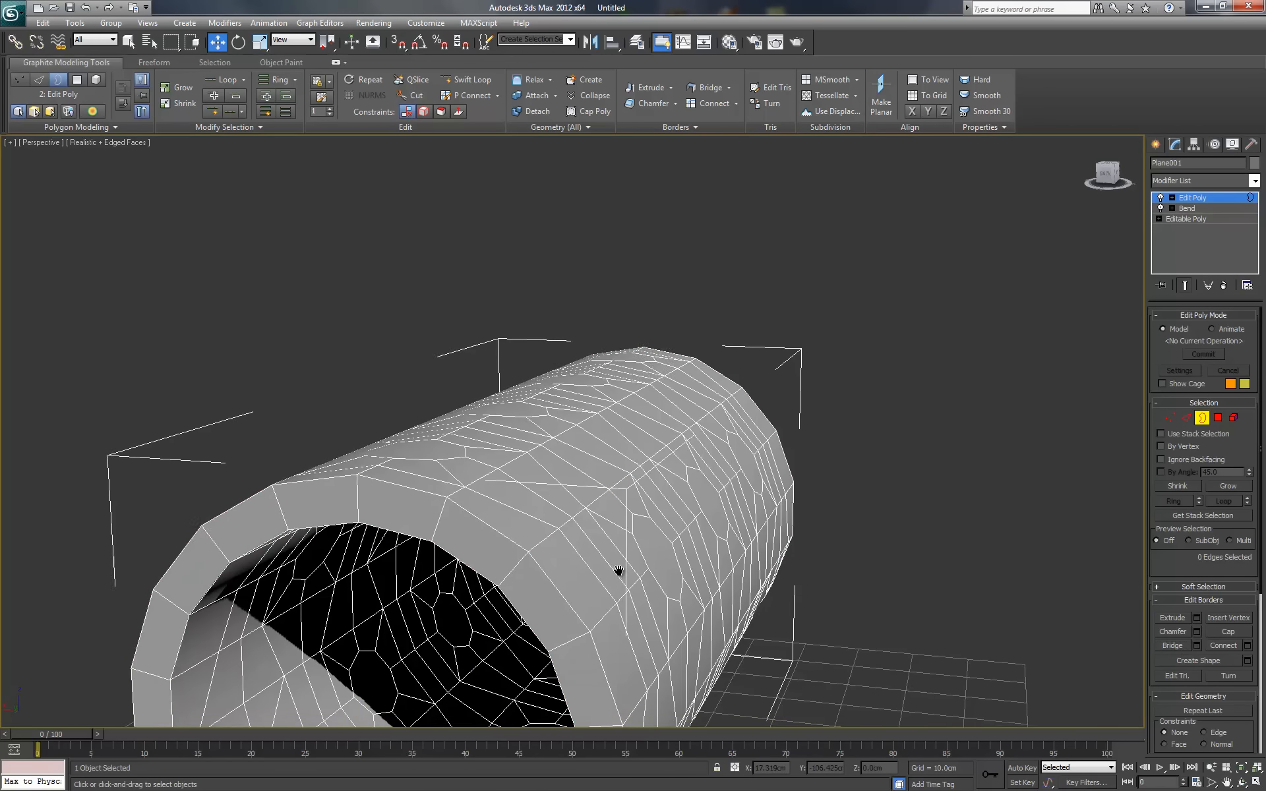
Select the outer-shell hole polygons of one three-hole row and the adjacent four-hole row
{"action": "middle_click_drag", "start_coordinate": [697, 441], "coordinate": [628, 576], "text": "alt"}
{"action": "left_click", "coordinate": [1217, 418]}
{"action": "left_click", "coordinate": [472, 489]}
{"action": "key", "text": "q"}
{"action": "left_click", "coordinate": [526, 462], "text": "ctrl"}
{"action": "left_click", "coordinate": [576, 434], "text": "ctrl"}
{"action": "left_click", "coordinate": [514, 361], "text": "ctrl"}
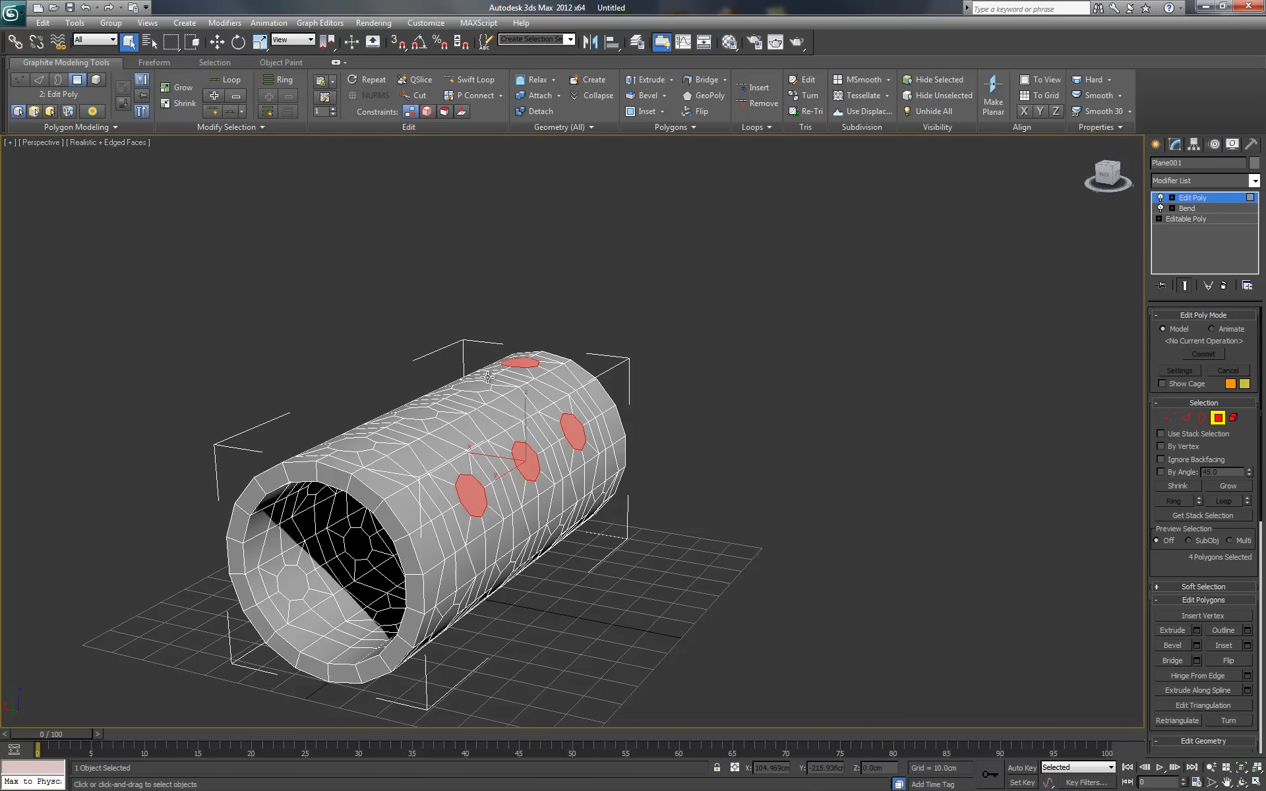
{"action": "left_click", "coordinate": [421, 413], "text": "ctrl"}
{"action": "left_click", "coordinate": [353, 445], "text": "ctrl"}
Add the outer-shell hole polygons of the next four-hole row and three-hole row around the tube to the selection
{"action": "middle_click_drag", "start_coordinate": [481, 531], "coordinate": [454, 481], "text": "alt"}
{"action": "left_click", "coordinate": [354, 514], "text": "ctrl"}
{"action": "left_click", "coordinate": [459, 535], "text": "ctrl"}
{"action": "left_click", "coordinate": [564, 565], "text": "ctrl"}
{"action": "left_click", "coordinate": [632, 579], "text": "ctrl"}
{"action": "middle_click_drag", "start_coordinate": [632, 578], "coordinate": [573, 523], "text": "alt"}
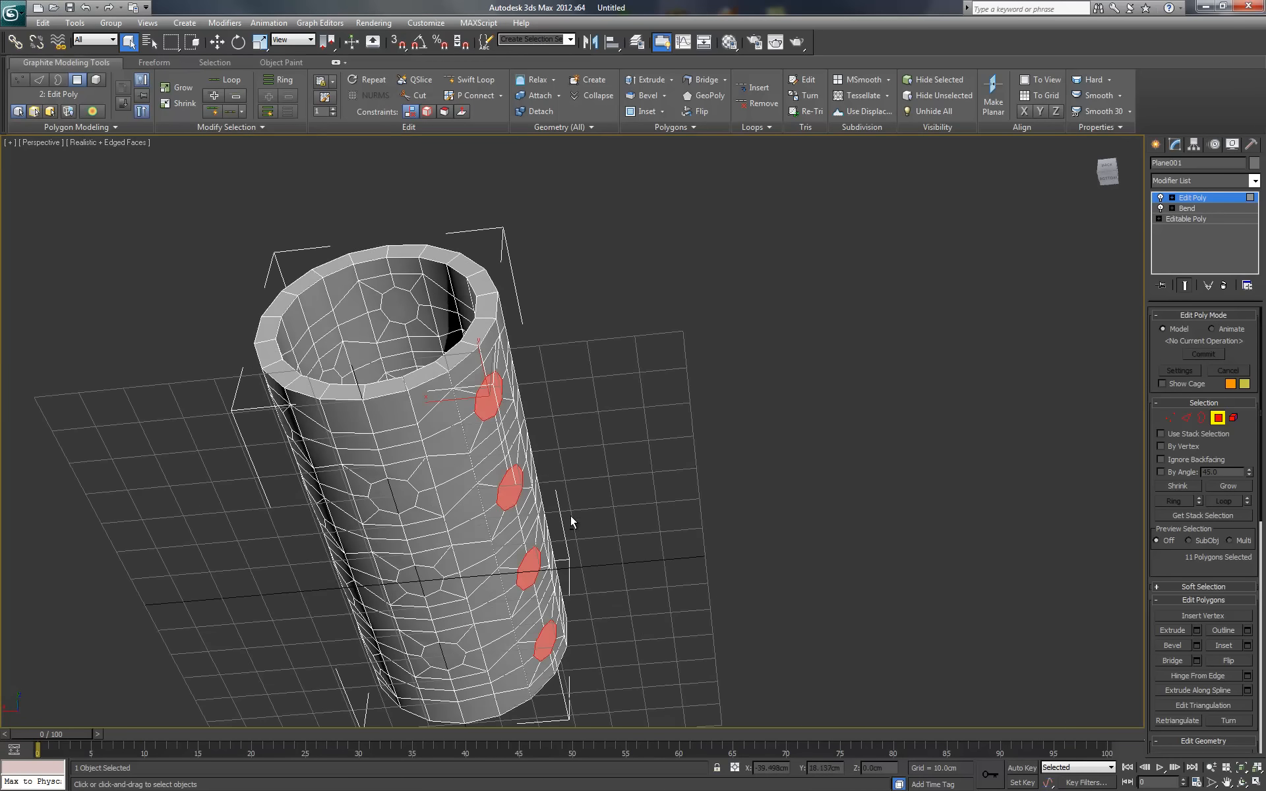
{"action": "left_click", "coordinate": [405, 497], "text": "ctrl"}
{"action": "left_click", "coordinate": [429, 576], "text": "ctrl"}
{"action": "left_click", "coordinate": [445, 651], "text": "ctrl"}
Add the outer-shell hole polygons of the last remaining four-hole and three-hole rows to the selection
{"action": "middle_click_drag", "start_coordinate": [446, 651], "coordinate": [510, 531], "text": "alt"}
{"action": "left_click", "coordinate": [630, 498], "text": "ctrl"}
{"action": "left_click", "coordinate": [520, 499], "text": "ctrl"}
{"action": "left_click", "coordinate": [384, 500], "text": "ctrl"}
{"action": "left_click", "coordinate": [259, 511], "text": "ctrl"}
{"action": "left_click", "coordinate": [327, 395], "text": "ctrl"}
{"action": "left_click", "coordinate": [453, 390], "text": "ctrl"}
{"action": "left_click", "coordinate": [579, 388], "text": "ctrl"}
Add the inner-shell hole polygons of one four-hole row and a neighbouring three-hole row to the selection
{"action": "middle_click_drag", "start_coordinate": [734, 316], "coordinate": [503, 414], "text": "alt"}
{"action": "scroll", "coordinate": [475, 424], "scroll_direction": "up", "scroll_amount": 5}
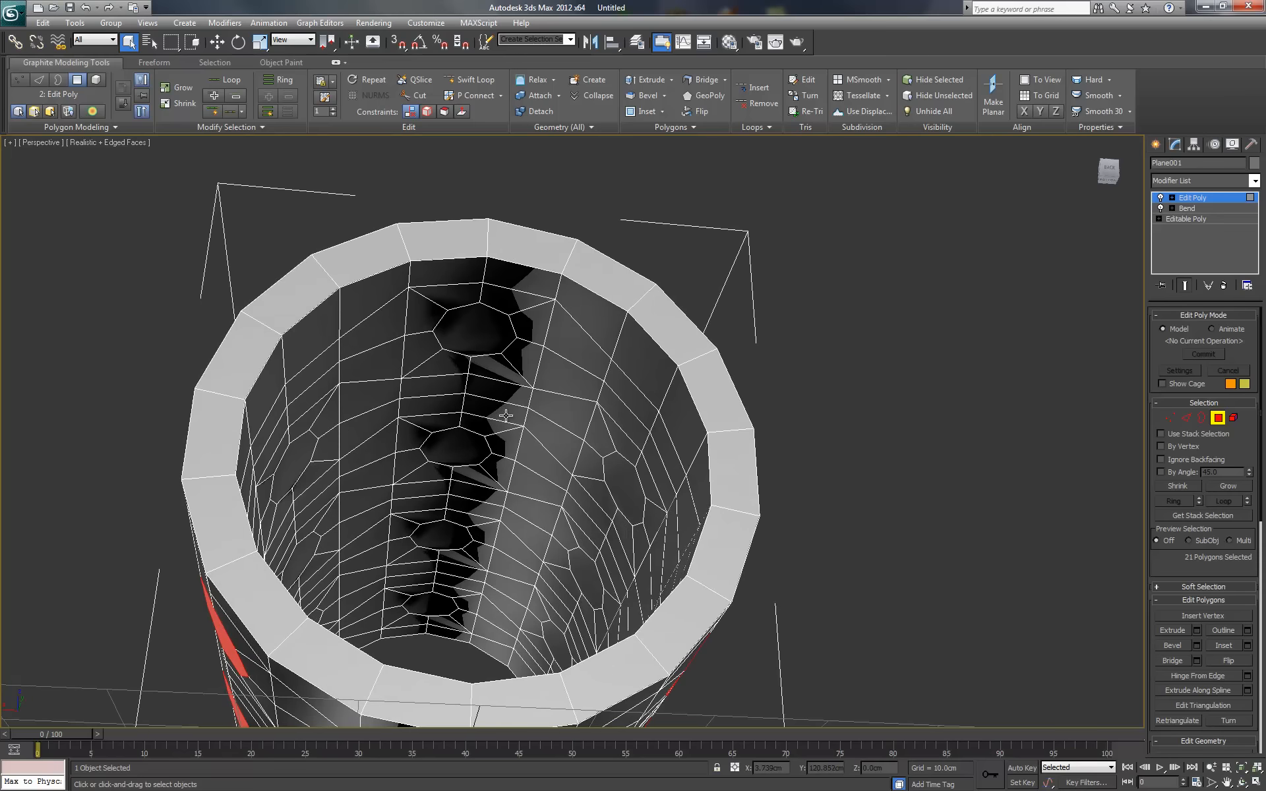
{"action": "left_click", "coordinate": [481, 340], "text": "ctrl"}
{"action": "left_click", "coordinate": [467, 450], "text": "ctrl"}
{"action": "left_click", "coordinate": [445, 539], "text": "ctrl"}
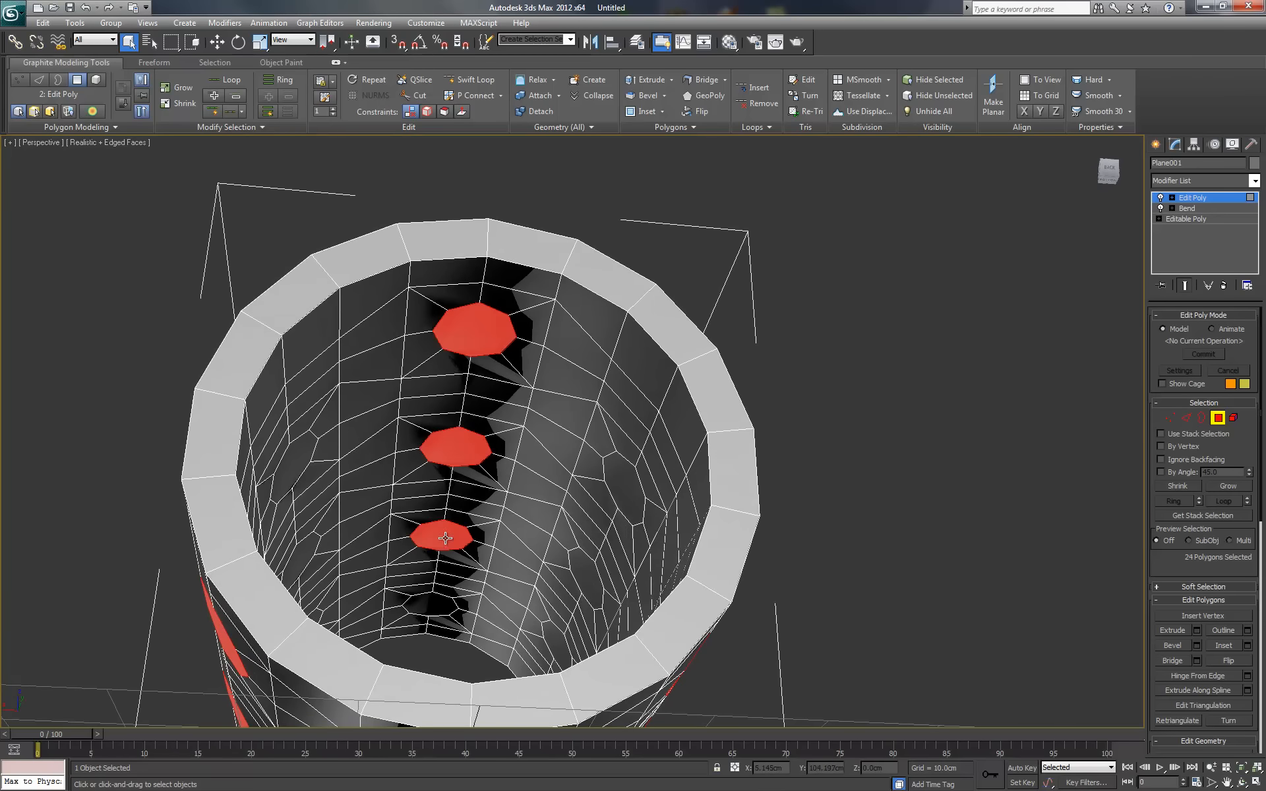
{"action": "left_click", "coordinate": [440, 601], "text": "ctrl"}
{"action": "left_click", "coordinate": [621, 498], "text": "ctrl"}
Add the inner-shell hole polygons of the three-hole row on the other side and its adjacent four-hole row
{"action": "middle_click_drag", "start_coordinate": [534, 515], "coordinate": [530, 579], "text": "alt"}
{"action": "left_click", "coordinate": [497, 582], "text": "ctrl"}
{"action": "left_click", "coordinate": [437, 555], "text": "ctrl"}
{"action": "left_click", "coordinate": [341, 507], "text": "ctrl"}
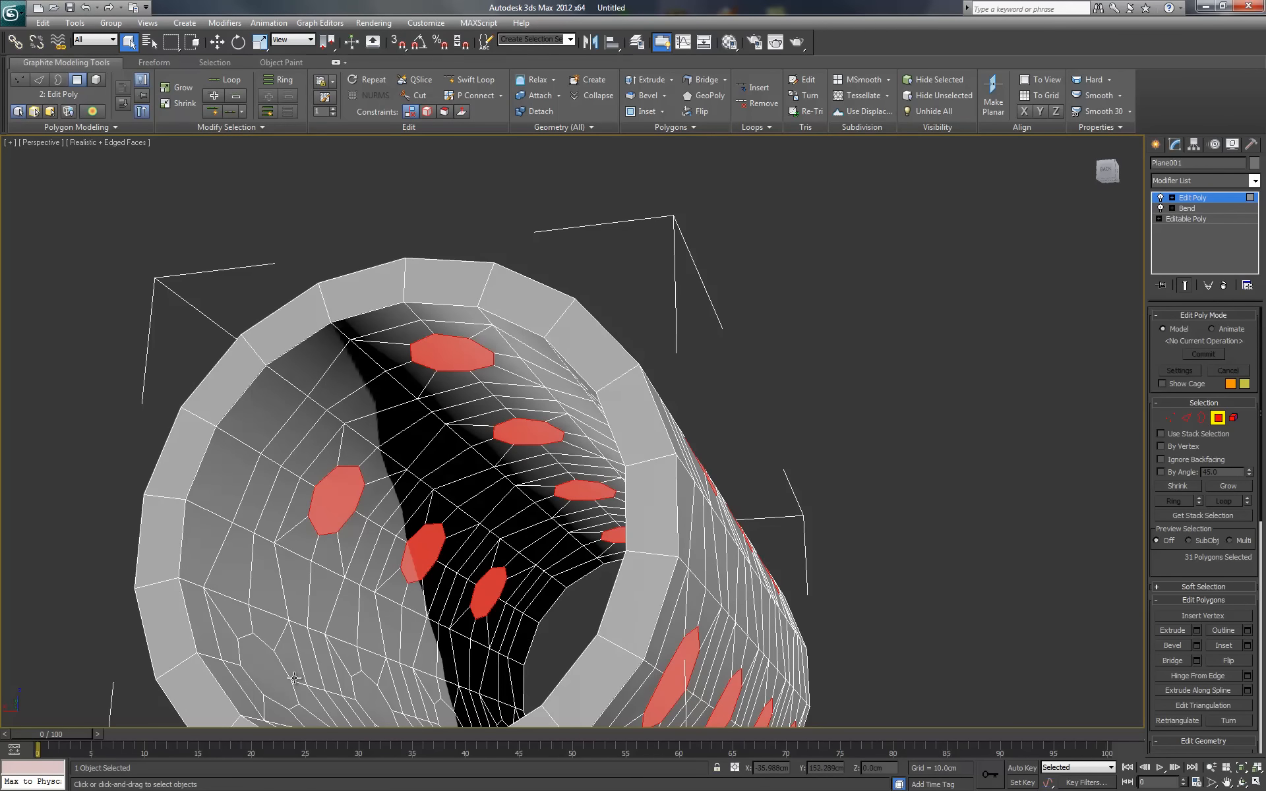
{"action": "left_click", "coordinate": [277, 681], "text": "ctrl"}
{"action": "left_click", "coordinate": [366, 697], "text": "ctrl"}
{"action": "middle_click_drag", "start_coordinate": [365, 697], "coordinate": [435, 585], "text": "alt"}
{"action": "left_click", "coordinate": [437, 573], "text": "ctrl"}
{"action": "left_click", "coordinate": [476, 537], "text": "ctrl"}
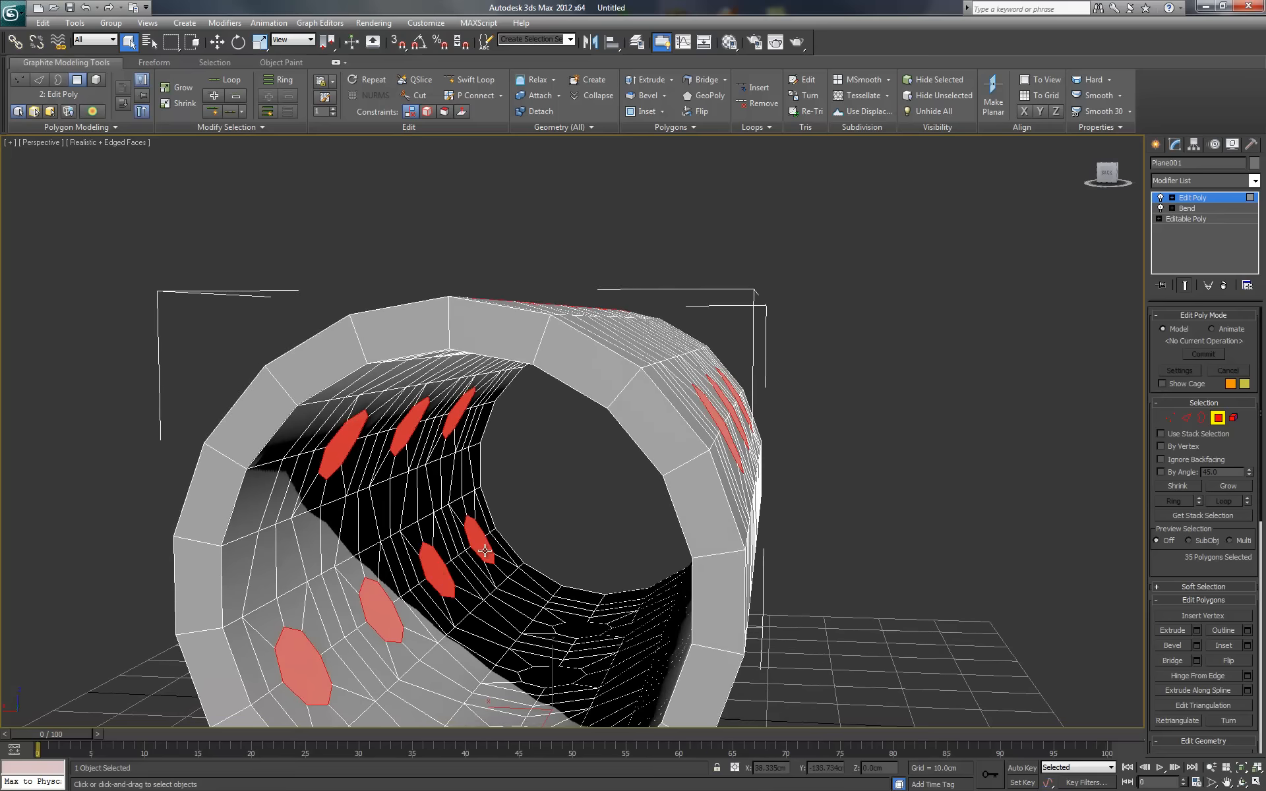
Add the inner-shell hole polygons of the last three-hole row and last four-hole row to complete the selection
{"action": "left_click", "coordinate": [580, 630], "text": "ctrl"}
{"action": "left_click", "coordinate": [568, 679], "text": "ctrl"}
{"action": "middle_click_drag", "start_coordinate": [569, 679], "coordinate": [608, 559]}
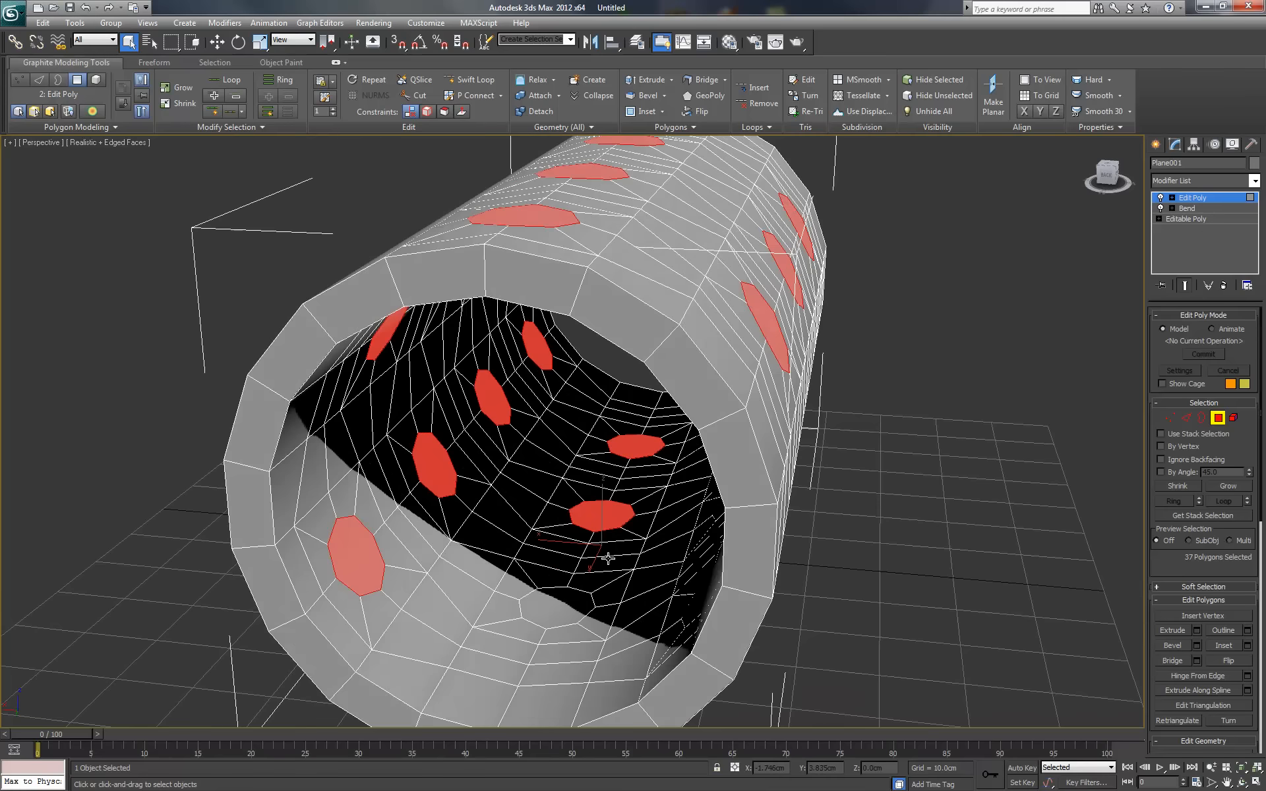
{"action": "left_click", "coordinate": [557, 606], "text": "ctrl"}
{"action": "middle_click_drag", "start_coordinate": [651, 514], "coordinate": [758, 480]}
{"action": "left_click", "coordinate": [761, 479], "text": "ctrl"}
{"action": "left_click", "coordinate": [647, 445], "text": "ctrl"}
{"action": "left_click", "coordinate": [547, 421], "text": "ctrl"}
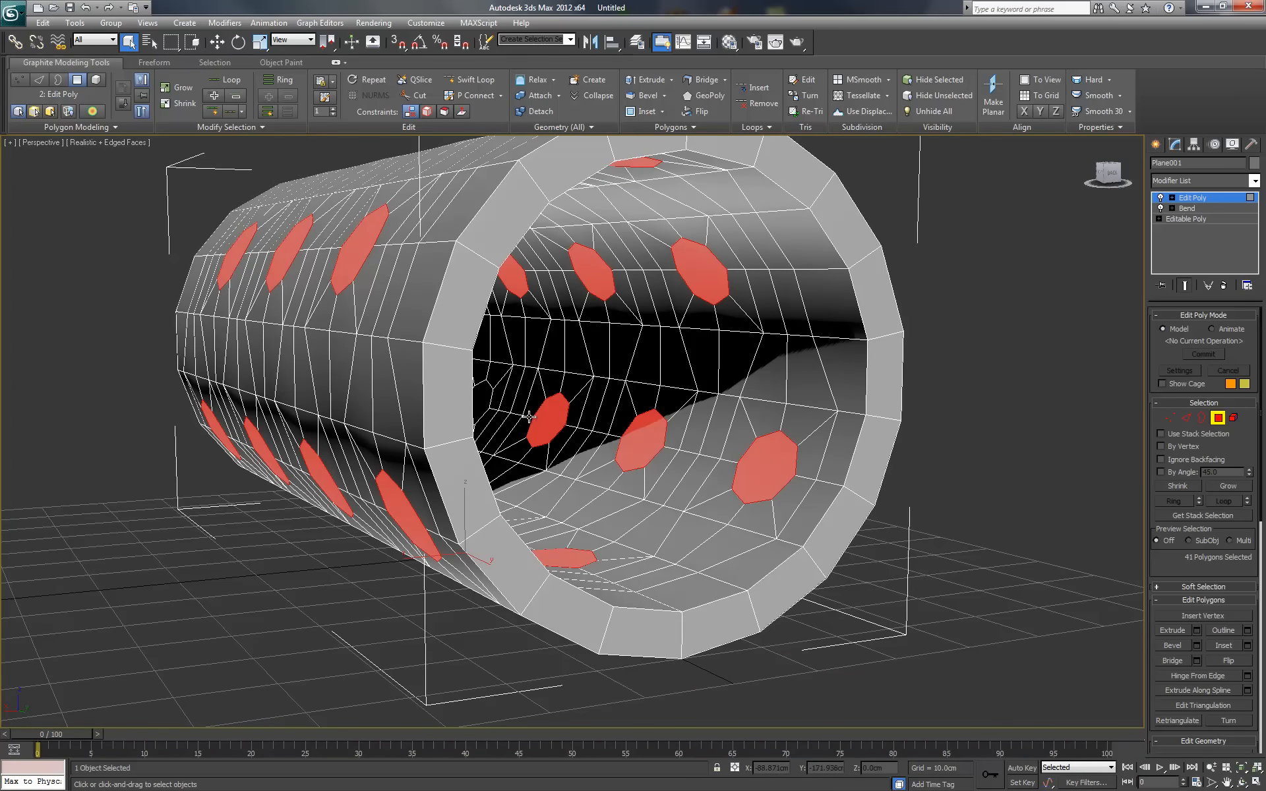
{"action": "middle_click_drag", "start_coordinate": [493, 409], "coordinate": [1045, 642], "text": "alt"}
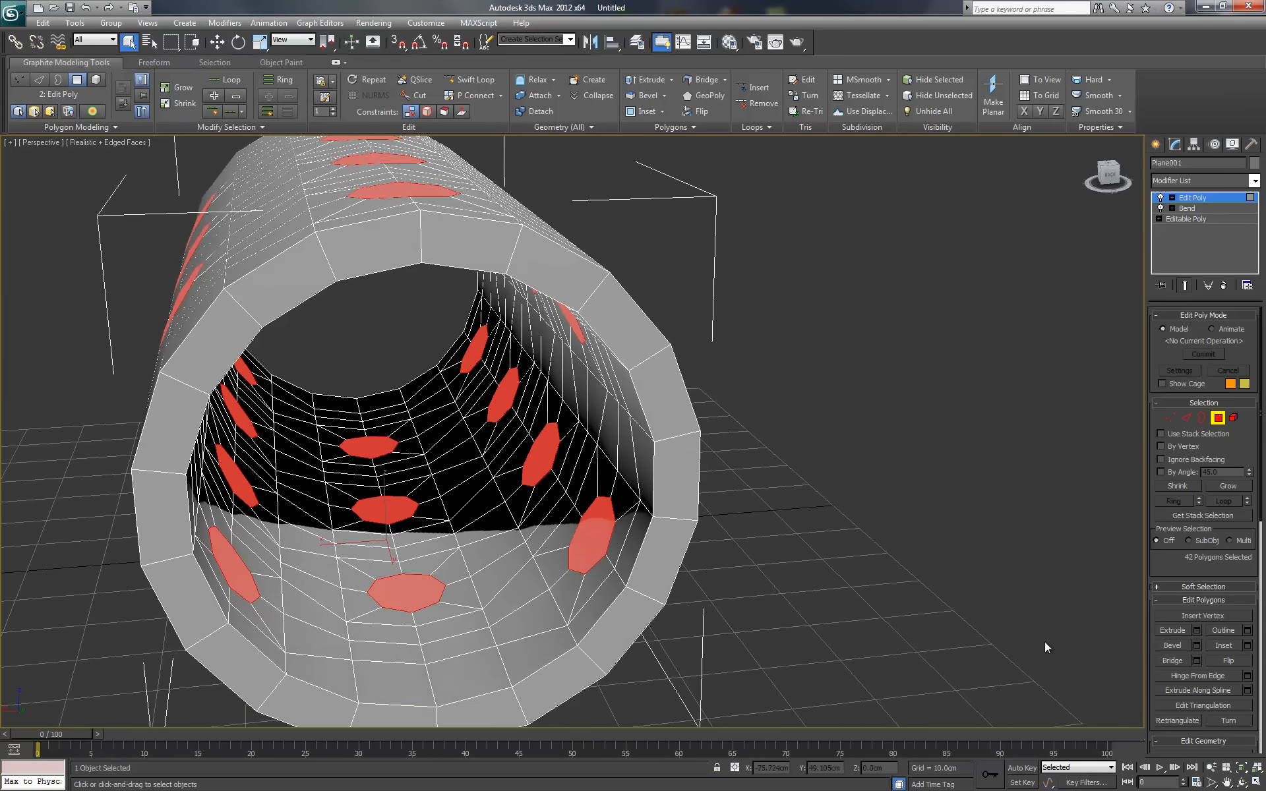
Bridge the selected inner and outer hole polygons through the tube wall and leave polygon editing
{"action": "left_click", "coordinate": [1165, 663]}
{"action": "middle_click_drag", "start_coordinate": [730, 588], "coordinate": [816, 497], "text": "alt"}
{"action": "scroll", "coordinate": [709, 546], "scroll_direction": "down", "scroll_amount": 5}
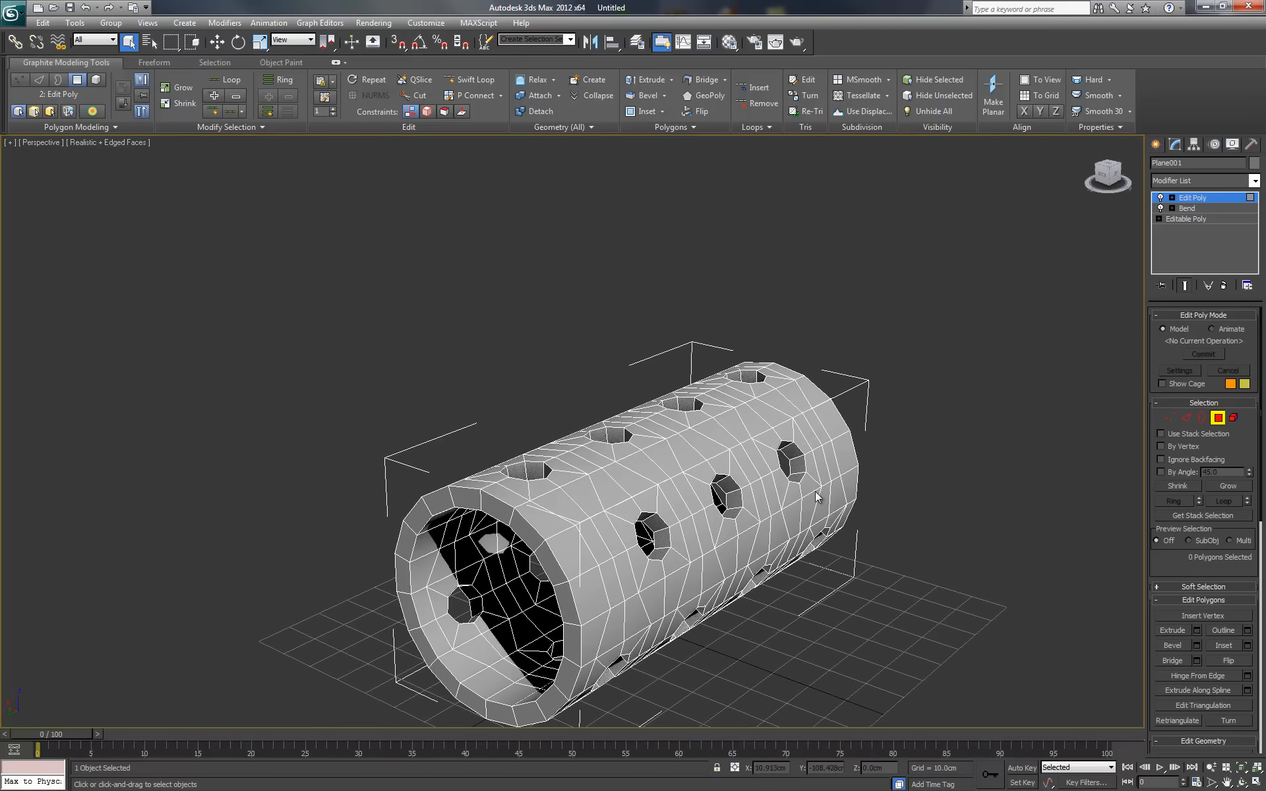
{"action": "left_click", "coordinate": [1218, 419]}
{"action": "middle_click_drag", "start_coordinate": [964, 504], "coordinate": [591, 459]}
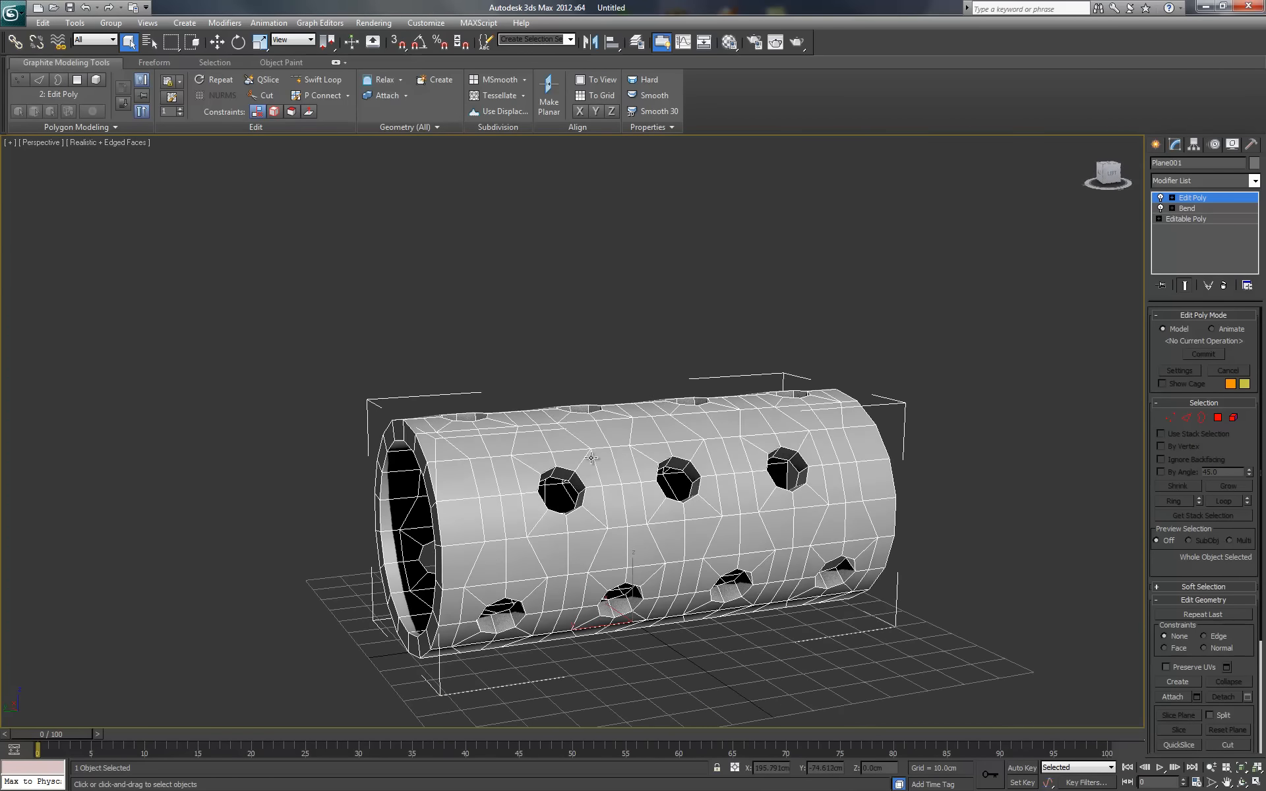
{"action": "middle_click_drag", "start_coordinate": [498, 530], "coordinate": [620, 525], "text": "alt"}
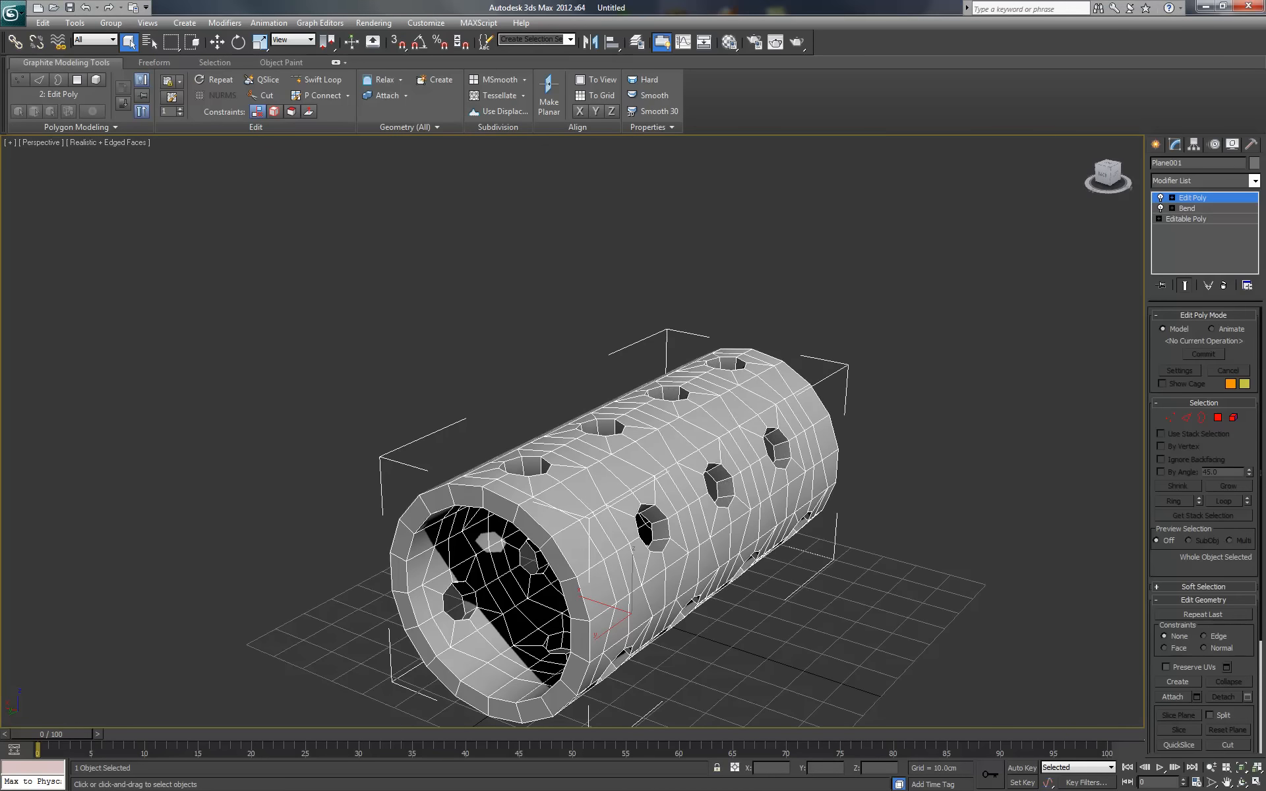
Check the AK47 barrel reference photo in the browser and the viewport polygon statistics of the muzzle
{"action": "key", "text": "alt+Tab"}
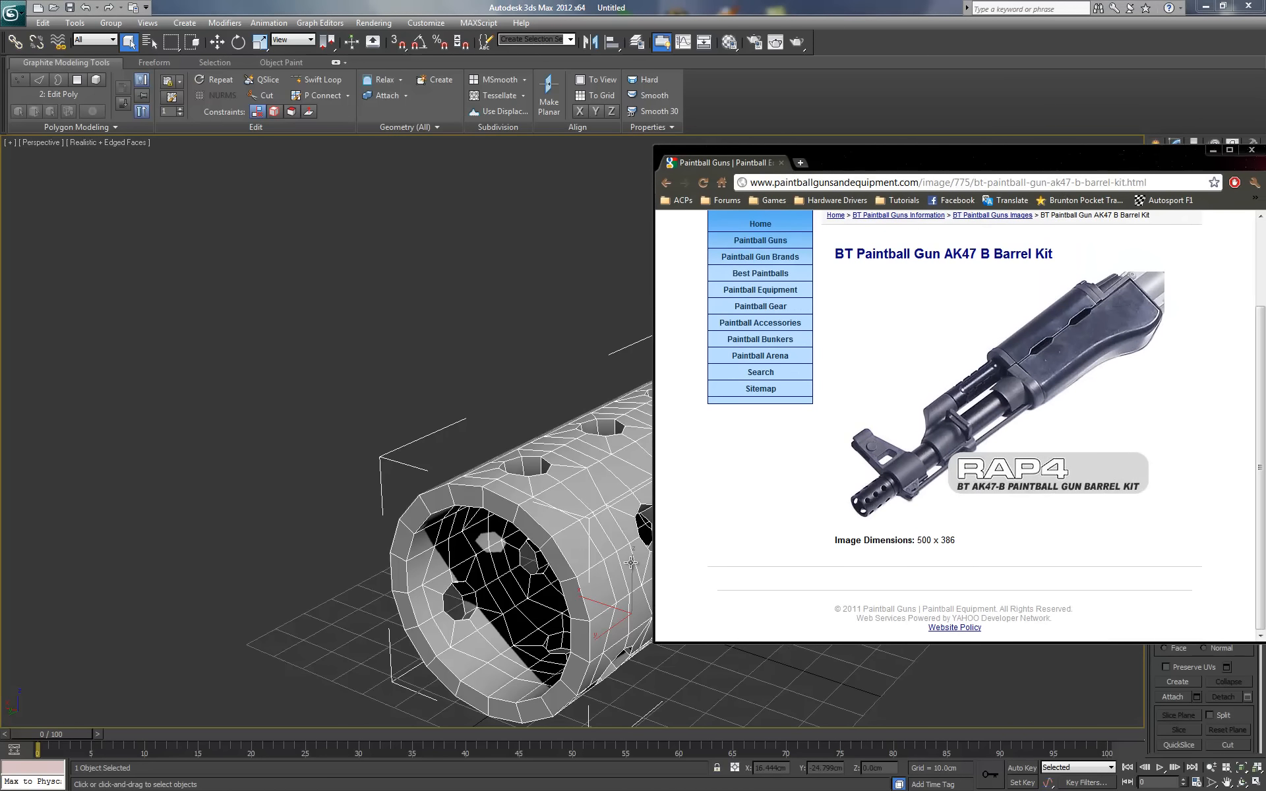
{"action": "left_click", "coordinate": [1213, 150]}
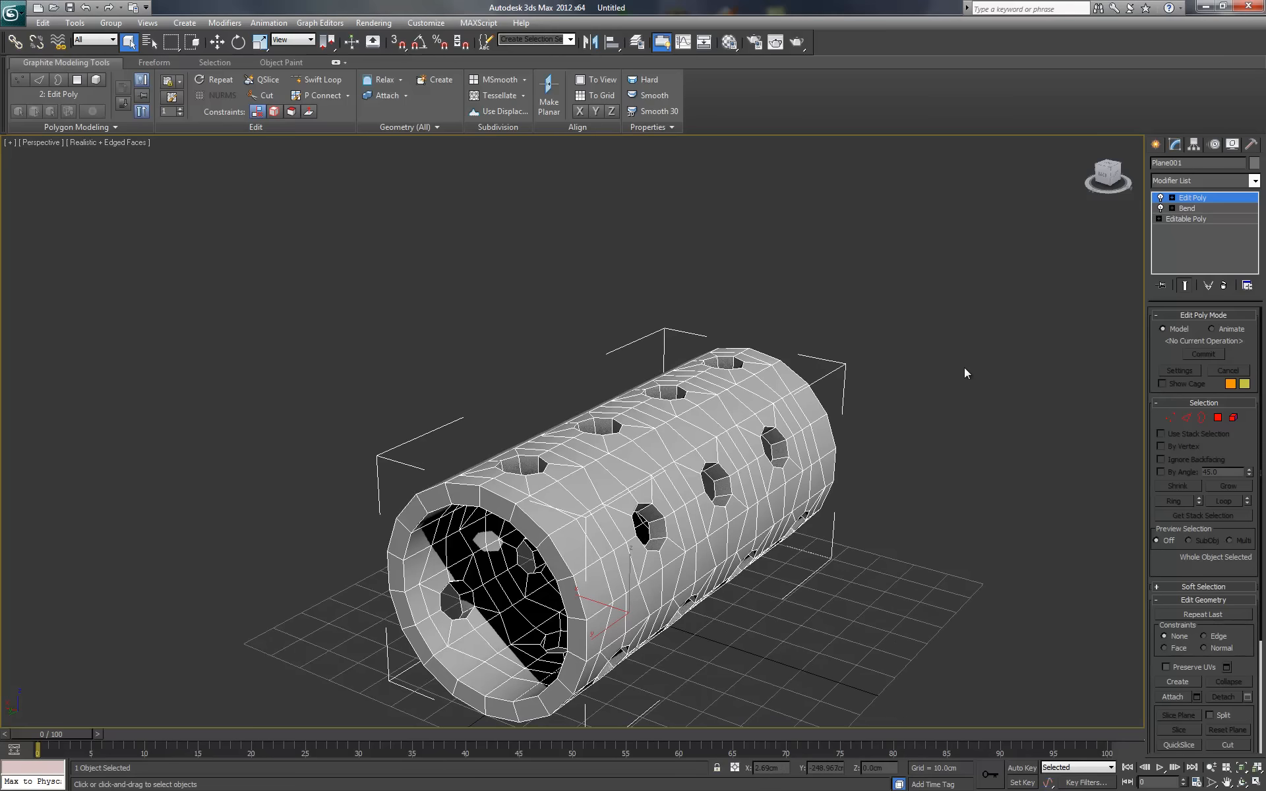
{"action": "key", "text": "7"}
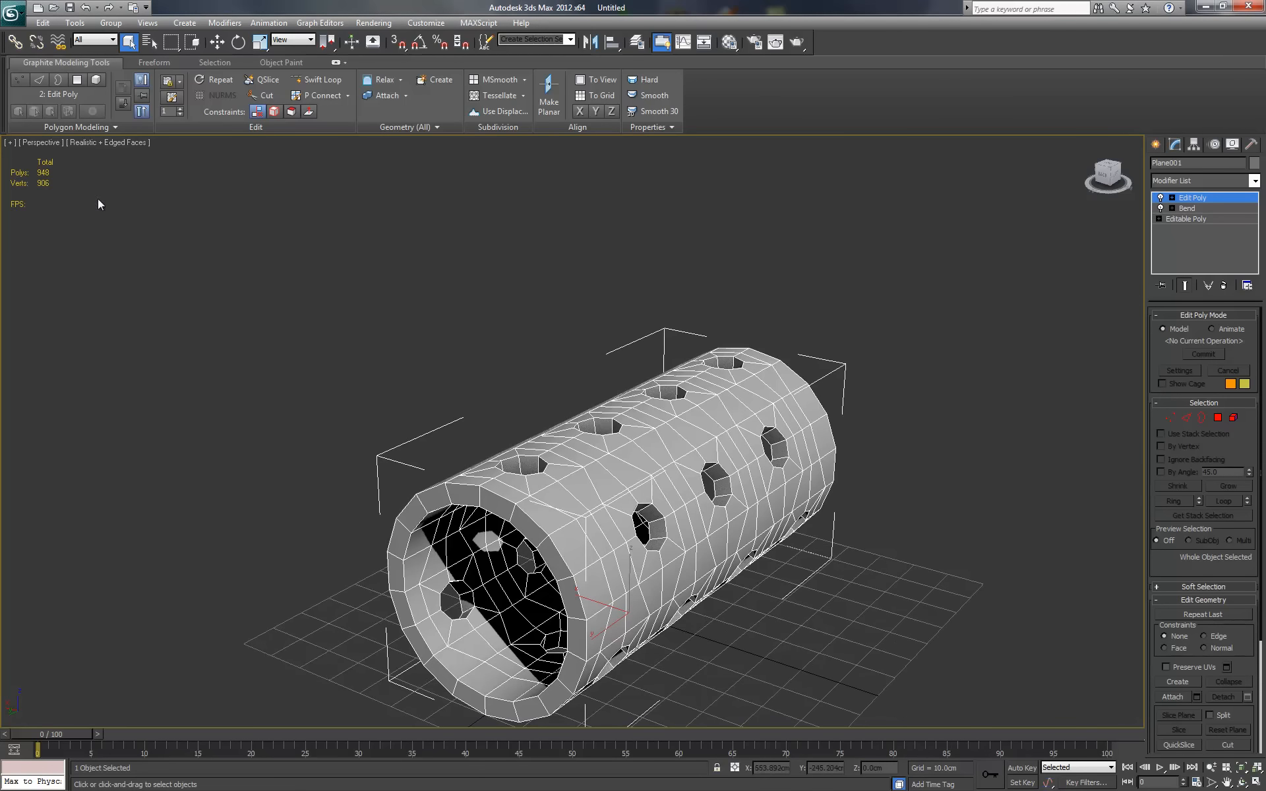
{"action": "key", "text": "7"}
Render the perspective view of the unsmoothed tube from its open end and close the rendered image
{"action": "middle_click_drag", "start_coordinate": [290, 309], "coordinate": [451, 350], "text": "alt"}
{"action": "scroll", "coordinate": [424, 332], "scroll_direction": "up", "scroll_amount": 4}
{"action": "scroll", "coordinate": [390, 282], "scroll_direction": "down", "scroll_amount": 4}
{"action": "key", "text": "shift+q"}
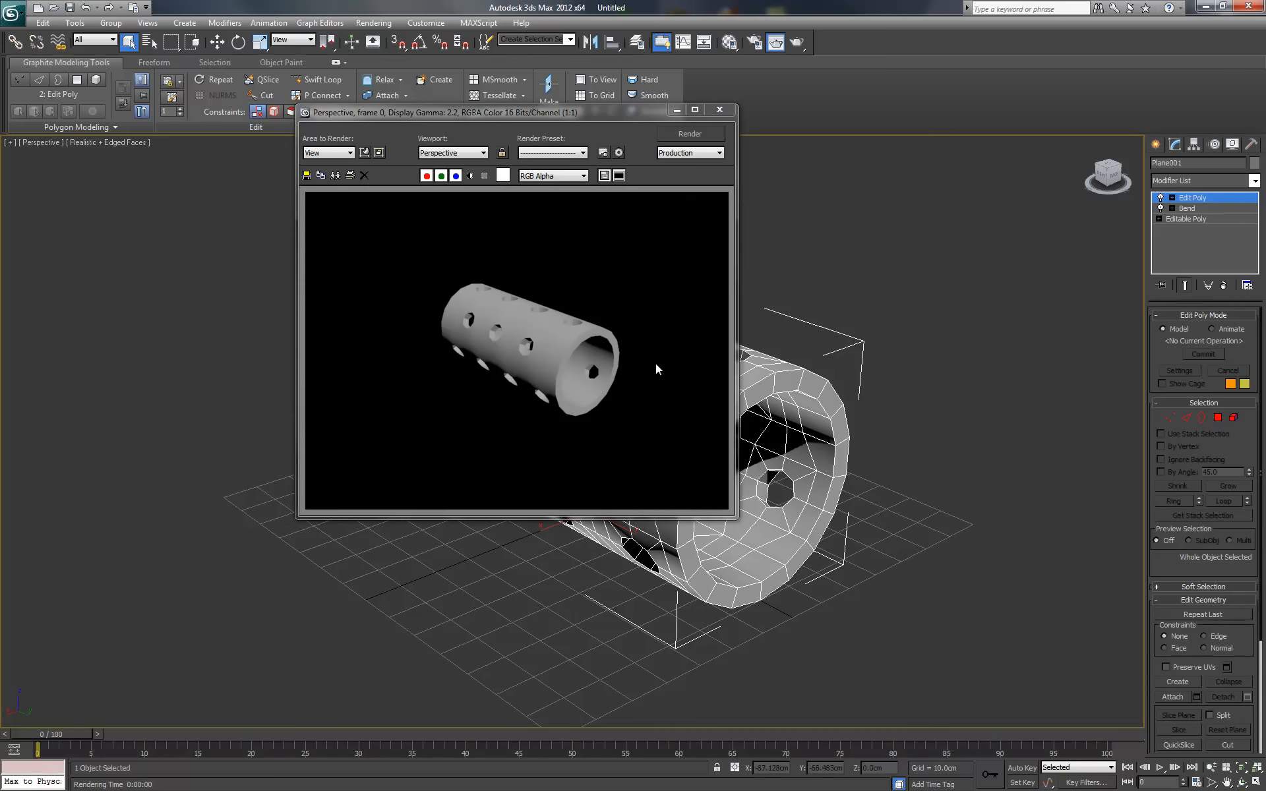
{"action": "left_click", "coordinate": [720, 110]}
{"action": "middle_click_drag", "start_coordinate": [705, 310], "coordinate": [716, 401], "text": "alt"}
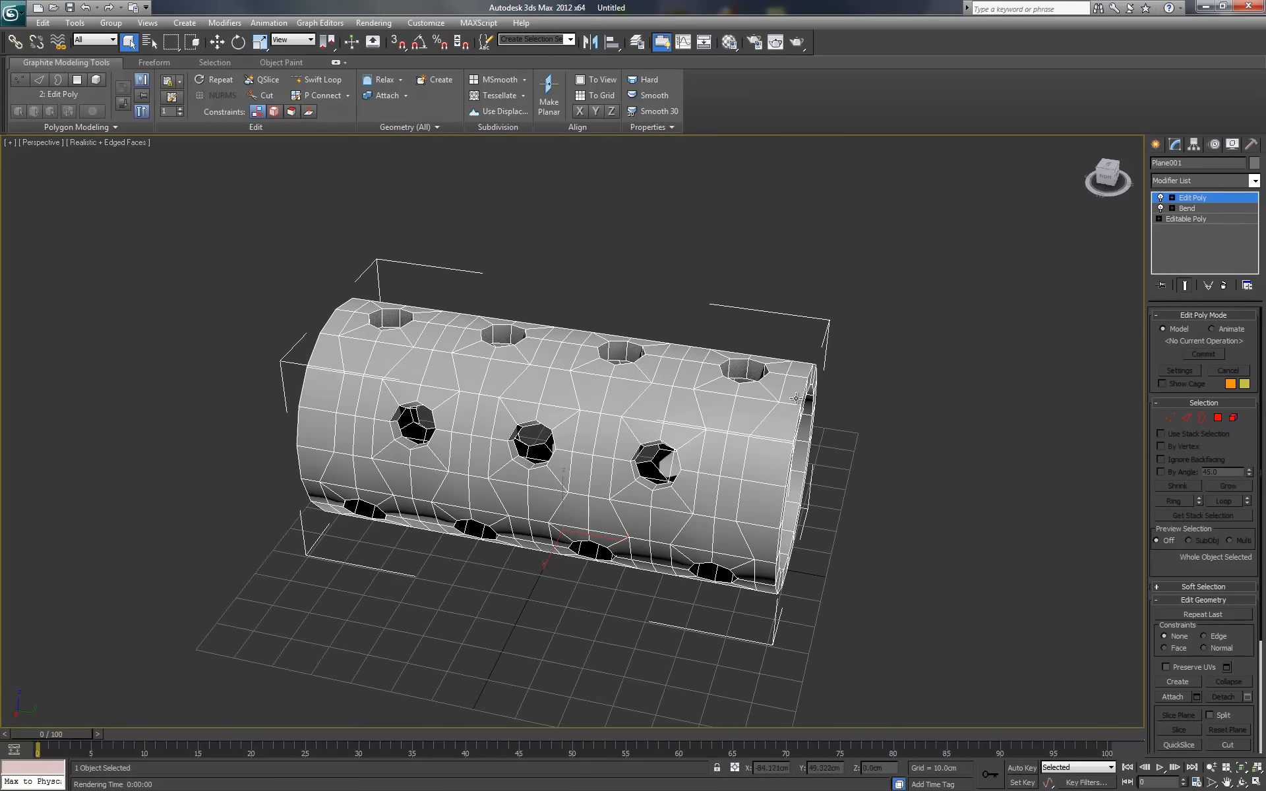
{"action": "middle_click_drag", "start_coordinate": [868, 452], "coordinate": [782, 446]}
{"action": "scroll", "coordinate": [840, 439], "scroll_direction": "up", "scroll_amount": 4}
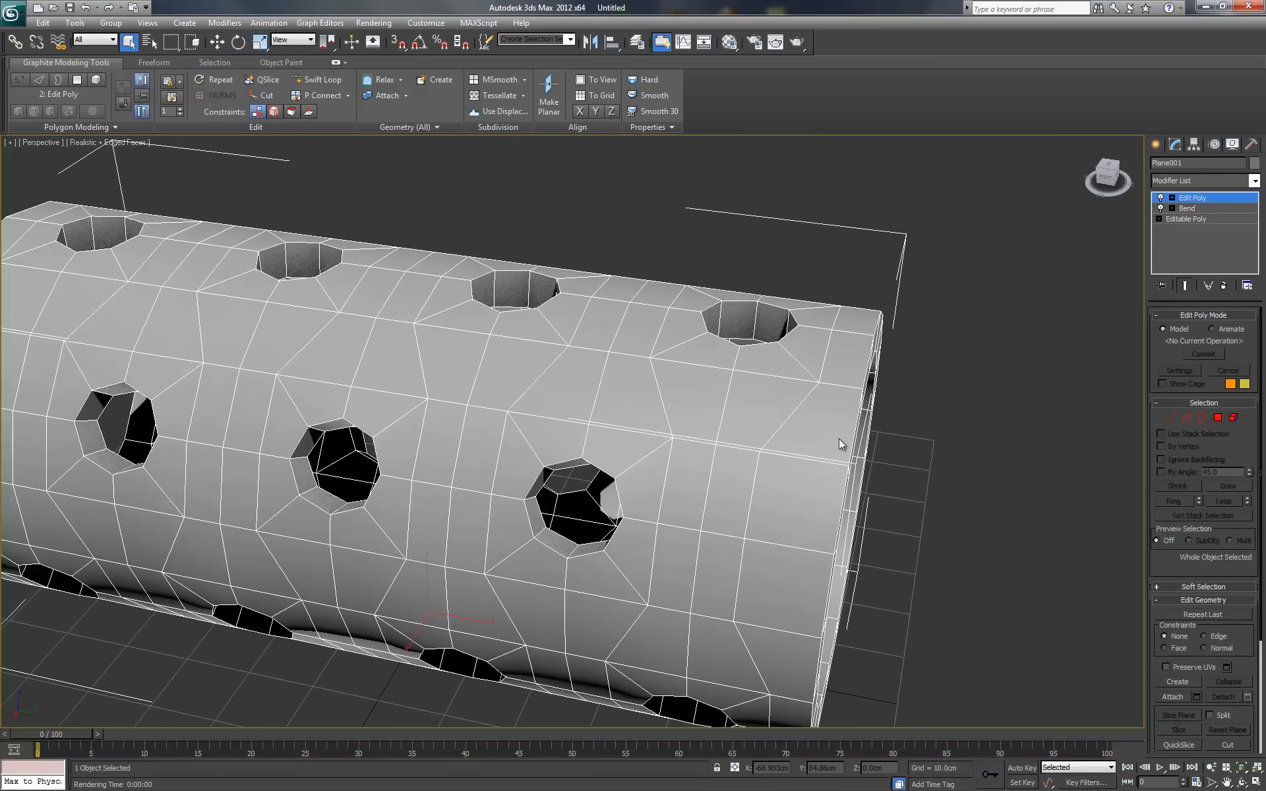
{"action": "left_click", "coordinate": [1187, 417]}
{"action": "middle_click_drag", "start_coordinate": [666, 437], "coordinate": [620, 373]}
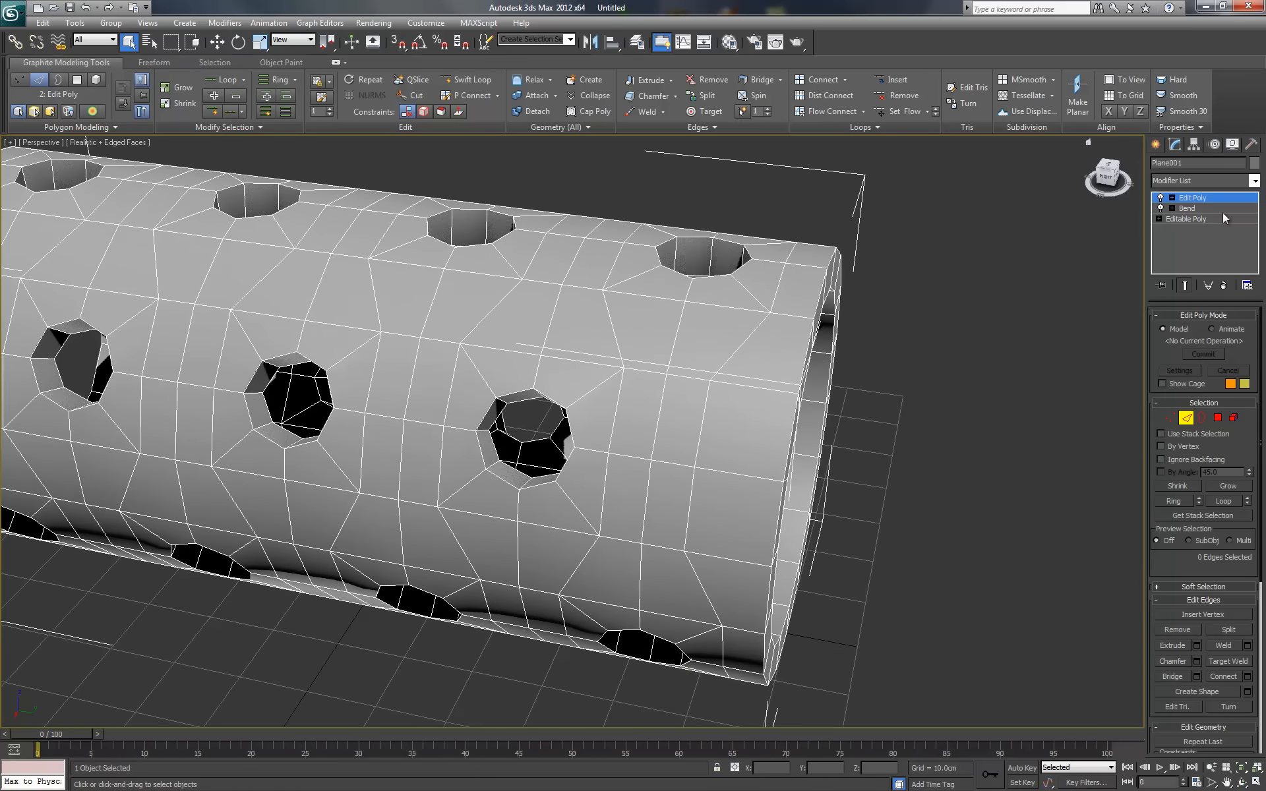
{"action": "left_click", "coordinate": [1187, 417]}
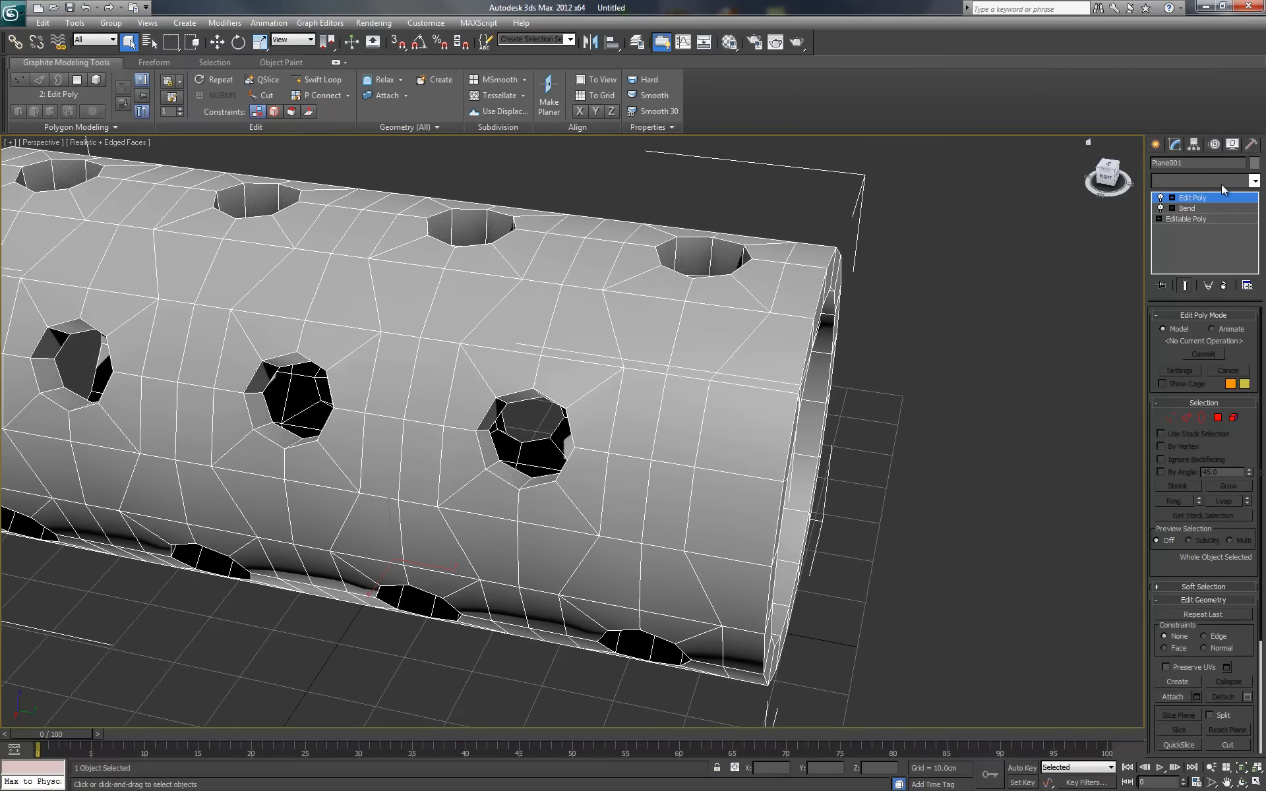
Apply a MeshSmooth modifier to the perforated tube
{"action": "left_click", "coordinate": [1222, 181]}
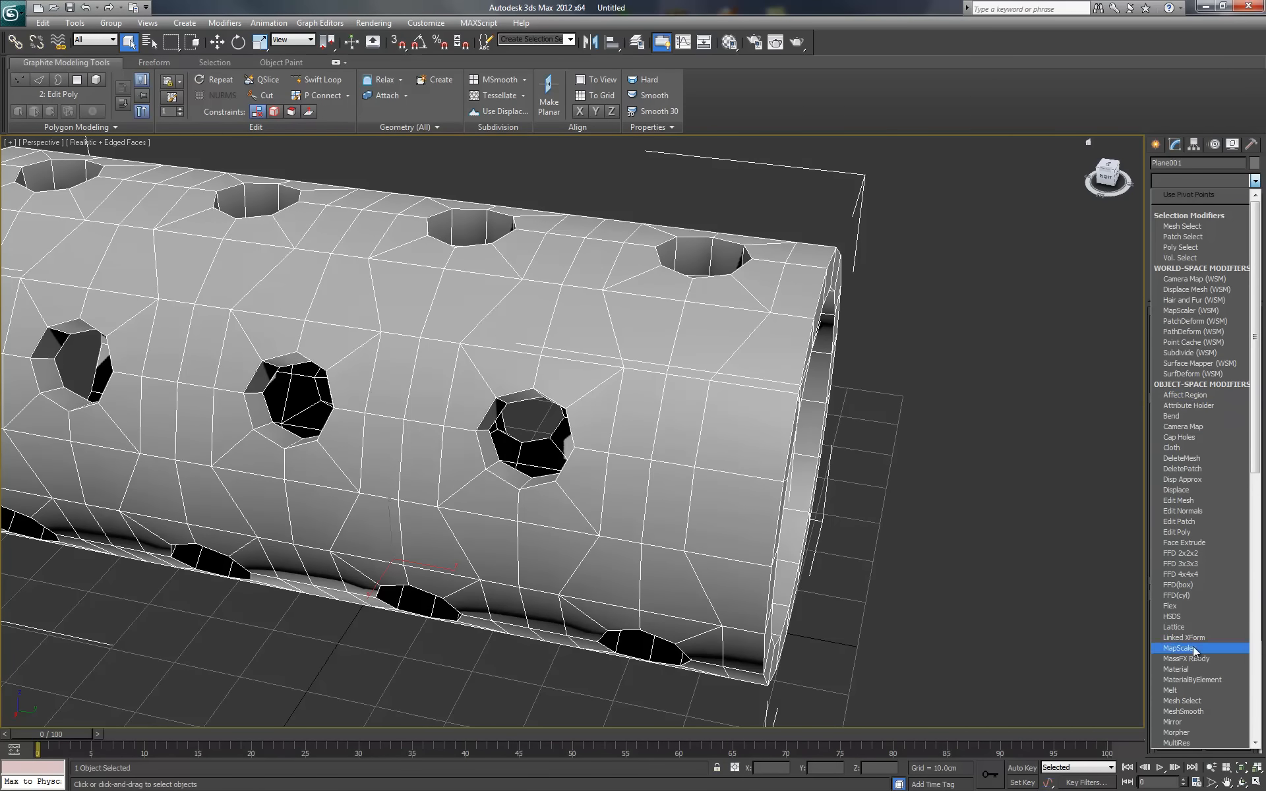
{"action": "left_click", "coordinate": [1197, 712]}
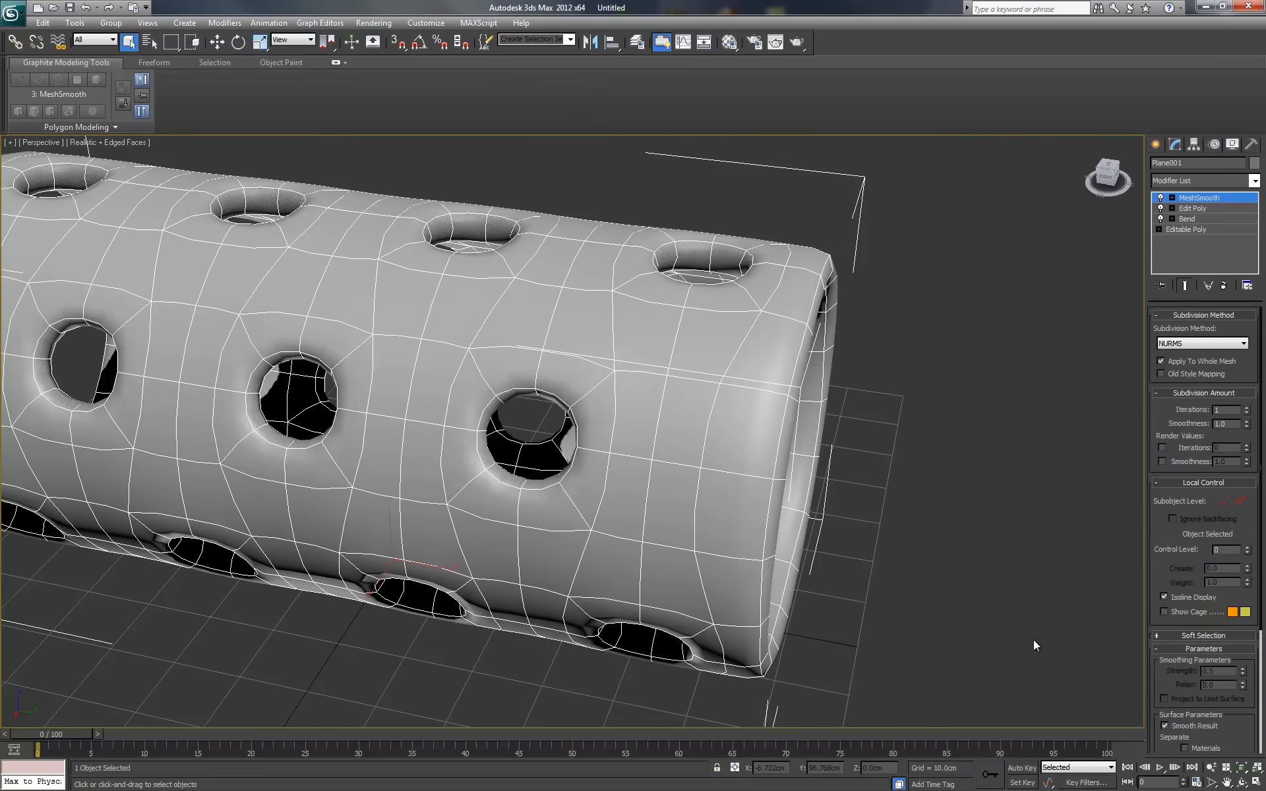
{"action": "middle_click_drag", "start_coordinate": [679, 436], "coordinate": [914, 500]}
{"action": "middle_click_drag", "start_coordinate": [633, 487], "coordinate": [740, 490], "text": "alt"}
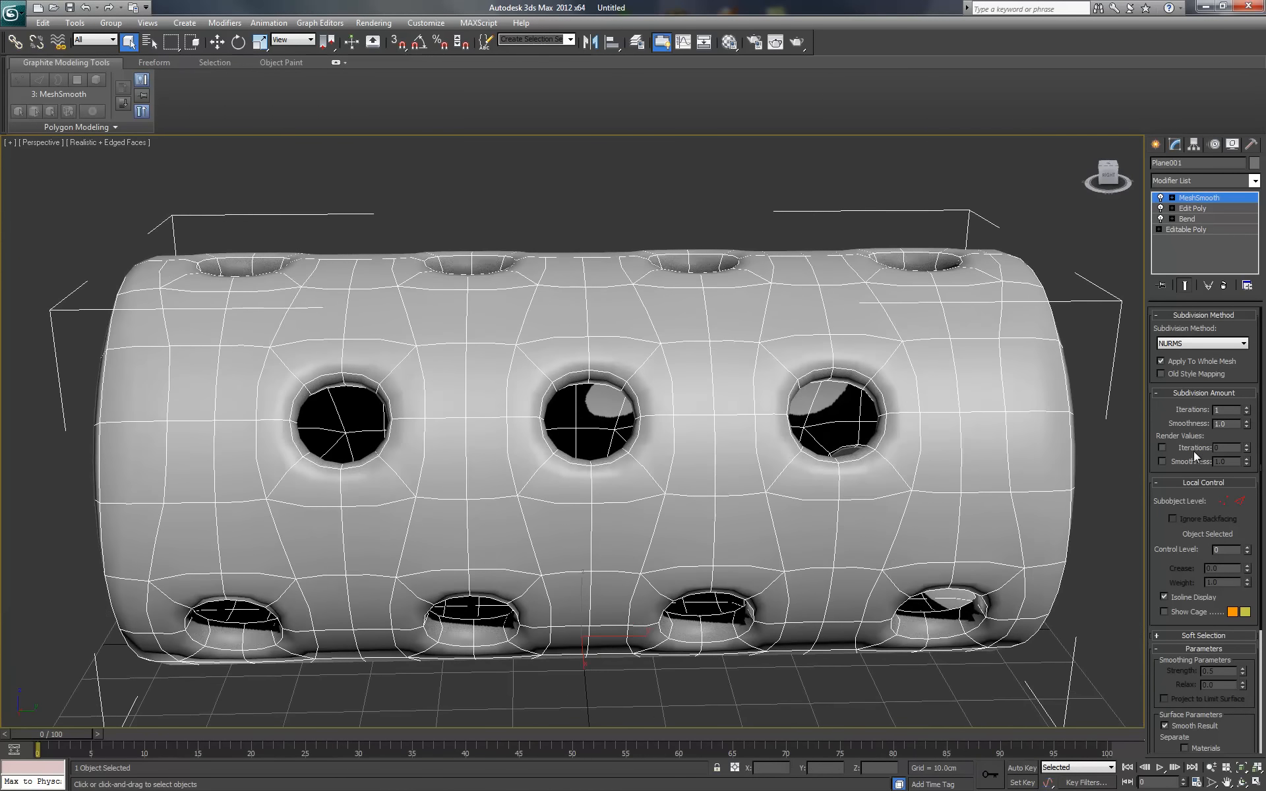
Enable MeshSmooth's separate render iterations, set them to 5, and test-render the perspective view
{"action": "left_click", "coordinate": [1162, 448]}
{"action": "middle_click_drag", "start_coordinate": [812, 413], "coordinate": [763, 486]}
{"action": "scroll", "coordinate": [791, 434], "scroll_direction": "down", "scroll_amount": 5}
{"action": "key", "text": "shift+q"}
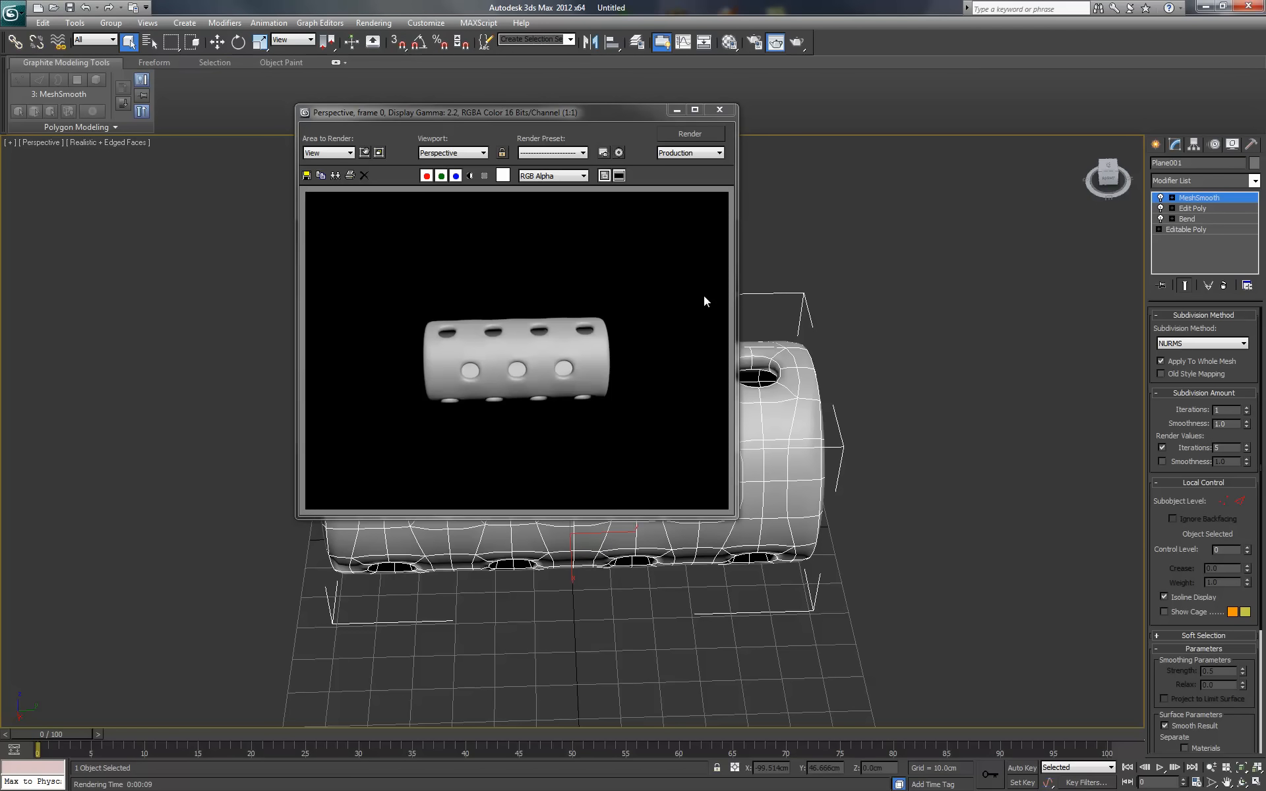
{"action": "left_click", "coordinate": [719, 109]}
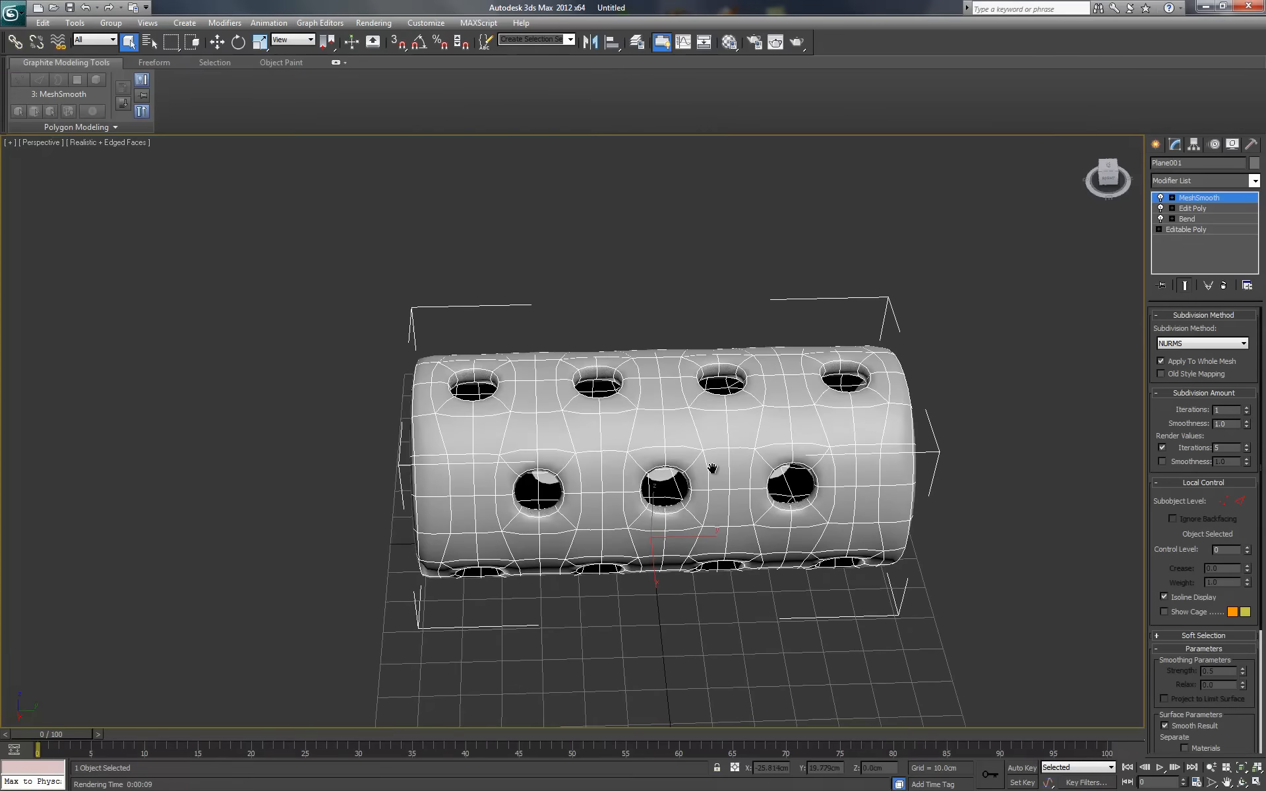
Examine the smoothed tube's holes, outer surface and end rims from several angles
{"action": "scroll", "coordinate": [723, 433], "scroll_direction": "up", "scroll_amount": 5}
{"action": "middle_click_drag", "start_coordinate": [827, 438], "coordinate": [735, 422]}
{"action": "middle_click_drag", "start_coordinate": [831, 415], "coordinate": [763, 355], "text": "alt"}
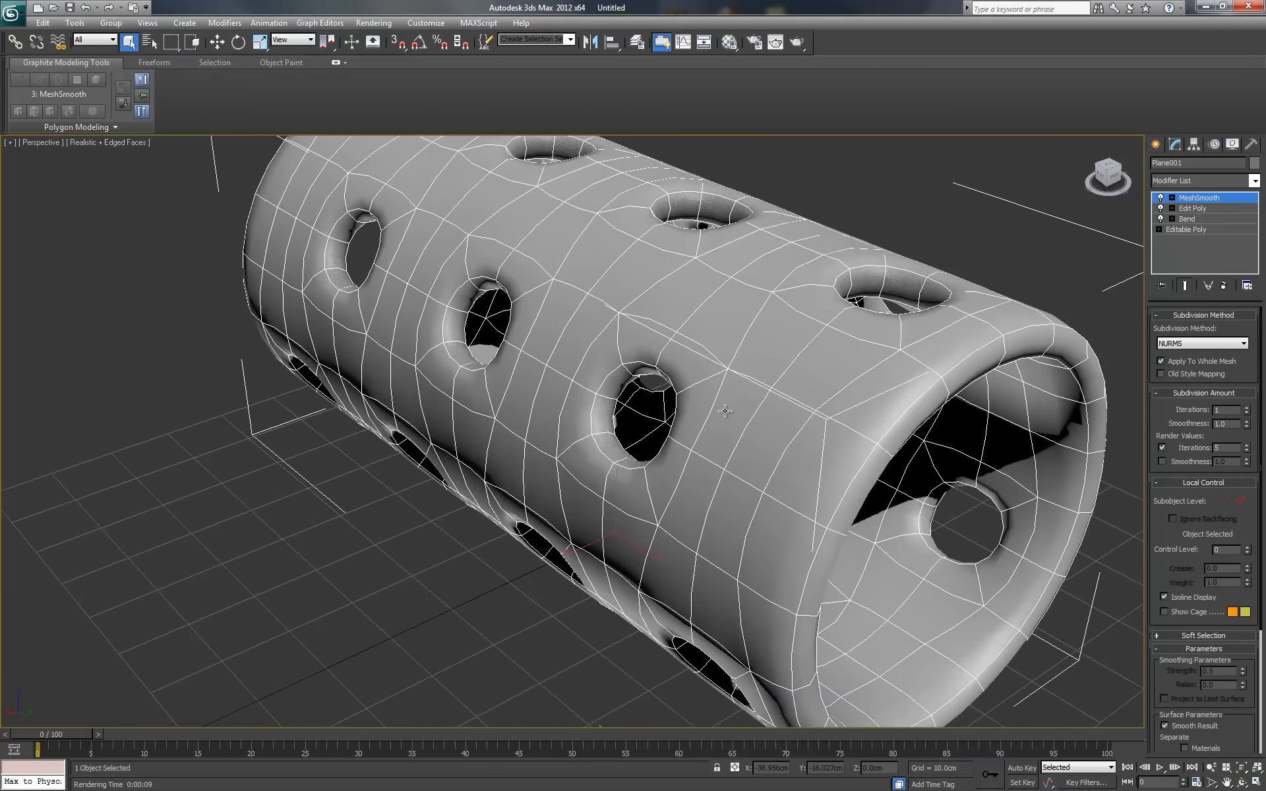
{"action": "scroll", "coordinate": [699, 375], "scroll_direction": "down", "scroll_amount": 3}
{"action": "middle_click_drag", "start_coordinate": [647, 399], "coordinate": [829, 422]}
{"action": "scroll", "coordinate": [564, 428], "scroll_direction": "up", "scroll_amount": 3}
{"action": "scroll", "coordinate": [574, 415], "scroll_direction": "down", "scroll_amount": 3}
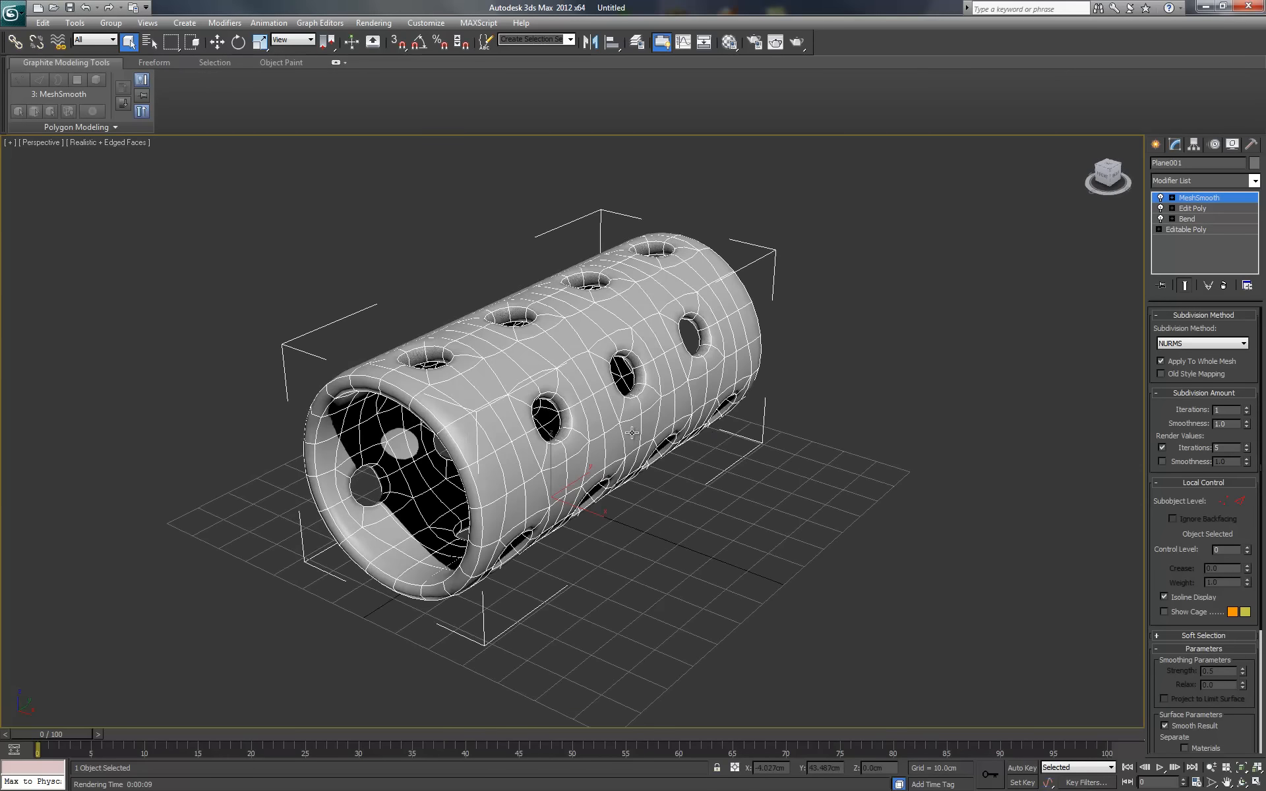
{"action": "scroll", "coordinate": [594, 429], "scroll_direction": "up", "scroll_amount": 3}
{"action": "middle_click_drag", "start_coordinate": [593, 429], "coordinate": [679, 441]}
{"action": "scroll", "coordinate": [679, 441], "scroll_direction": "down", "scroll_amount": 3}
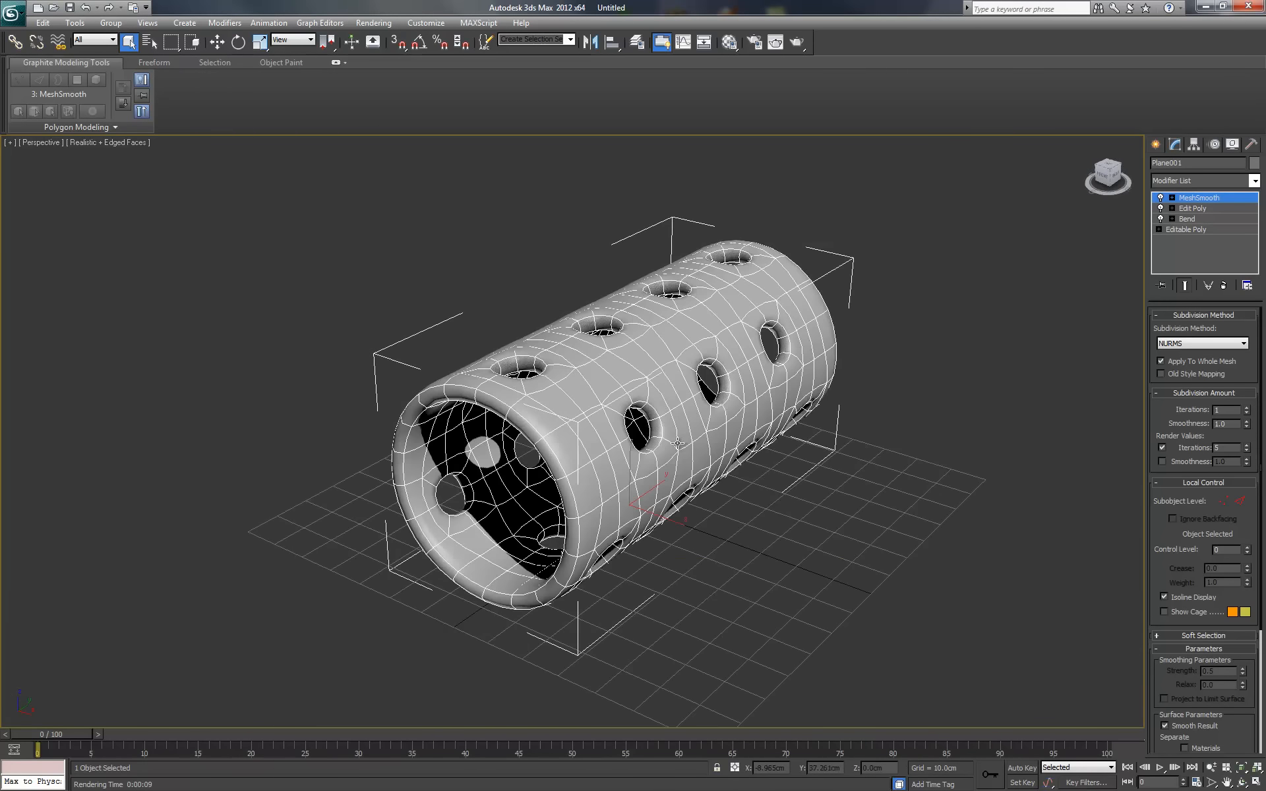